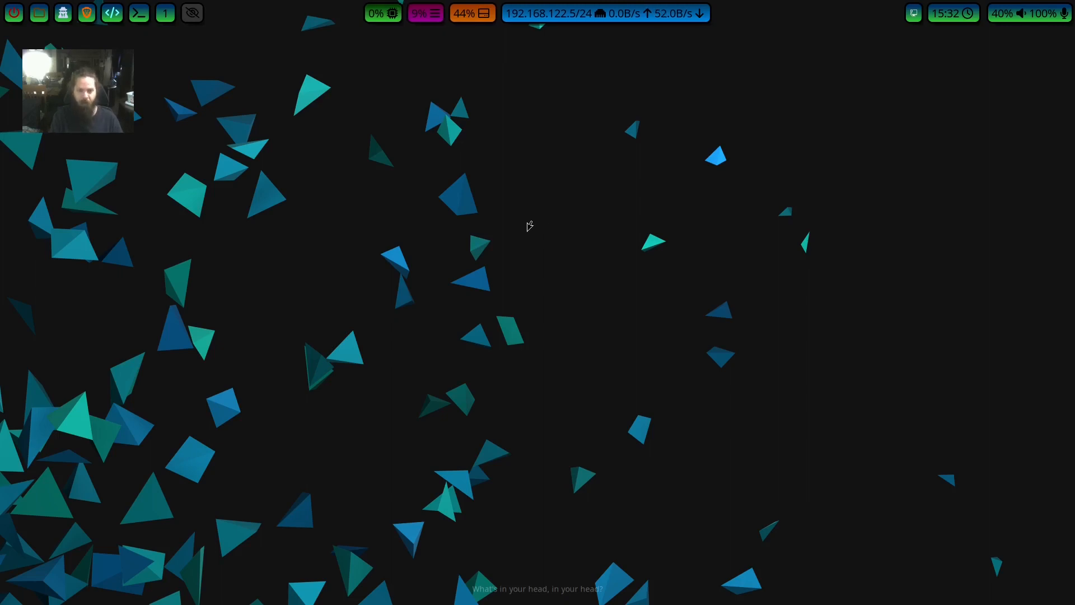
Open a terminal, edit .config/hypr/hyprland.conf with sudo vim, and enter the sudo password.
{"action": "key", "text": "super+Return"}
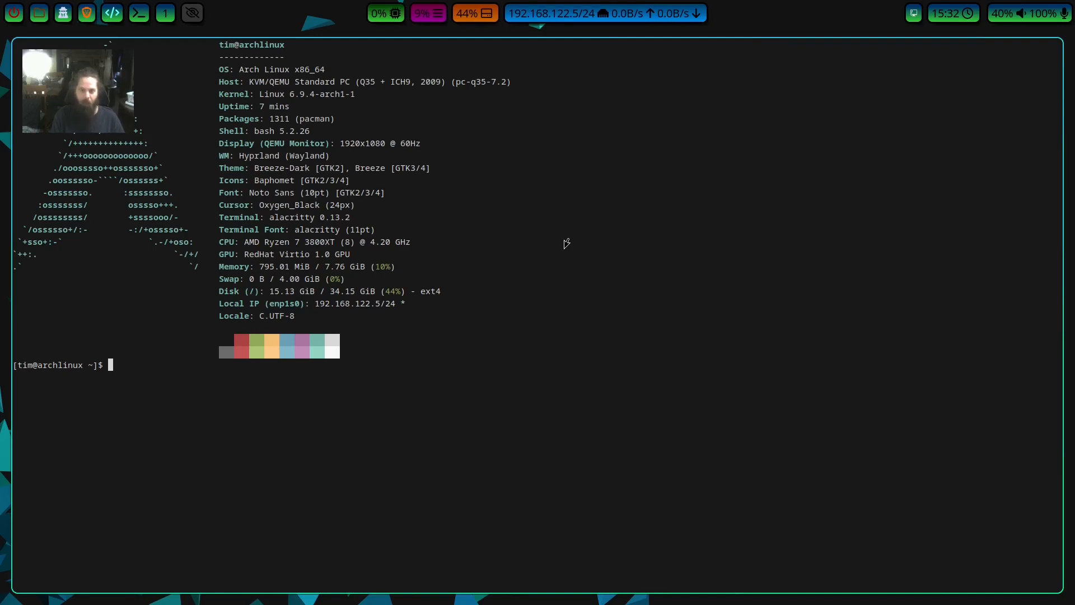
{"action": "type", "text": "sudo"}
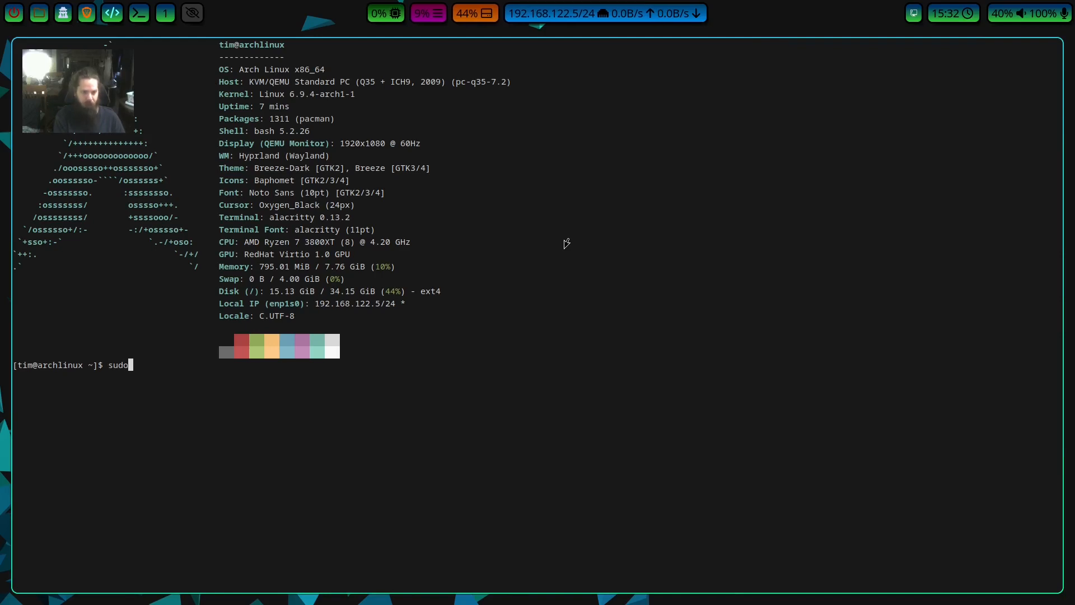
{"action": "type", "text": " vim ."}
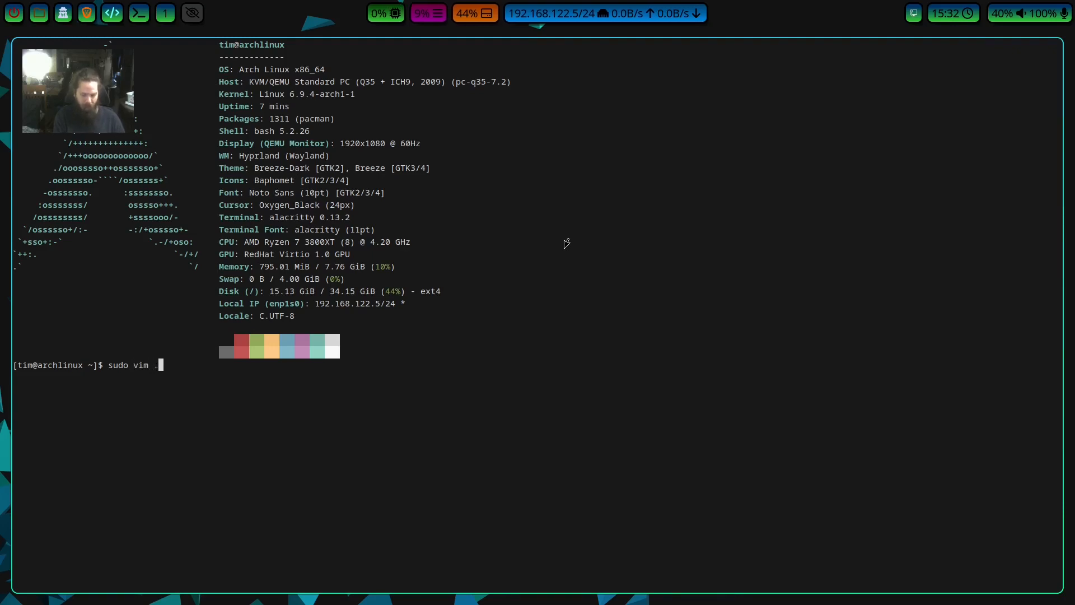
{"action": "type", "text": "confi"}
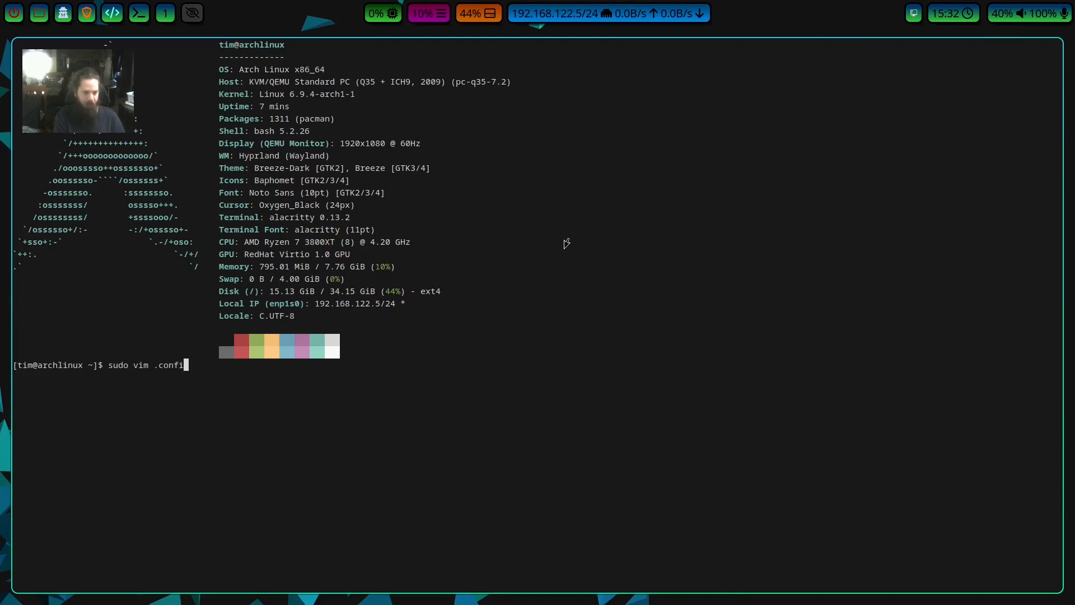
{"action": "type", "text": "g/hypr/hy"}
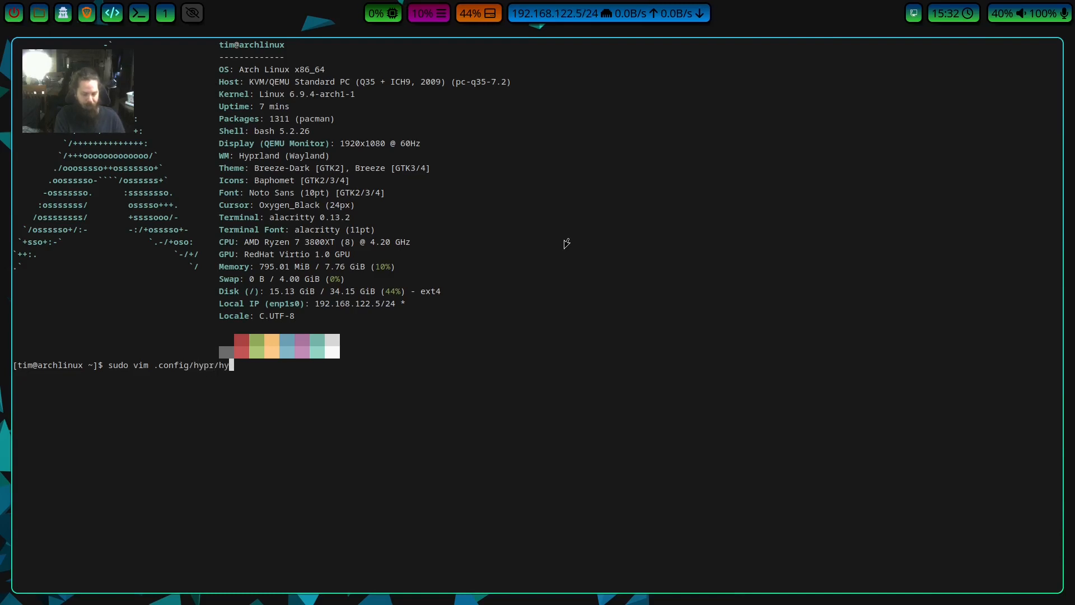
{"action": "type", "text": "prland.conf"}
{"action": "key", "text": "Return"}
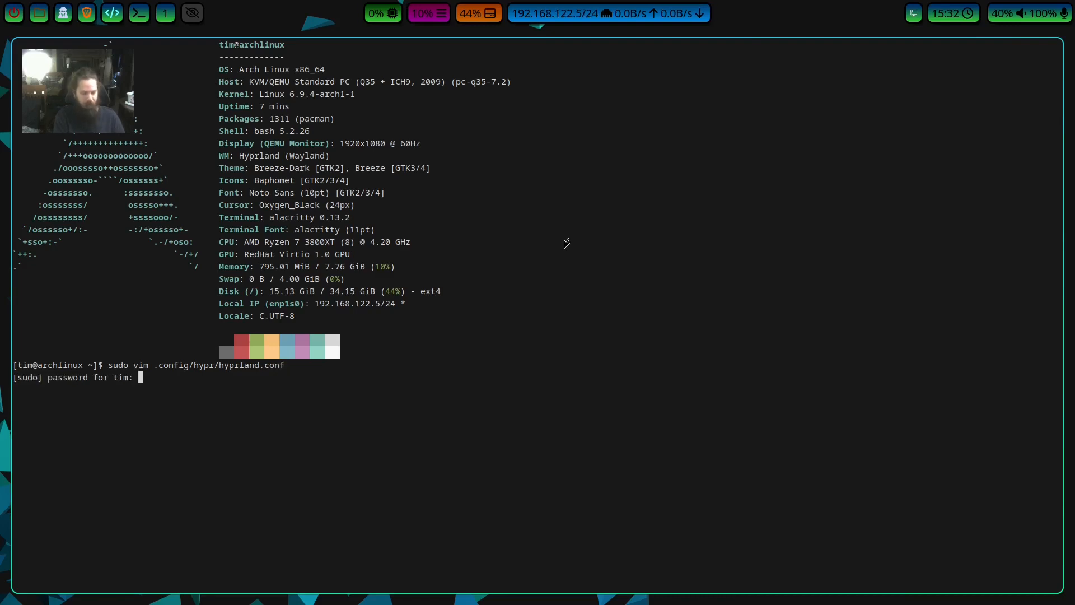
{"action": "key", "text": "Return"}
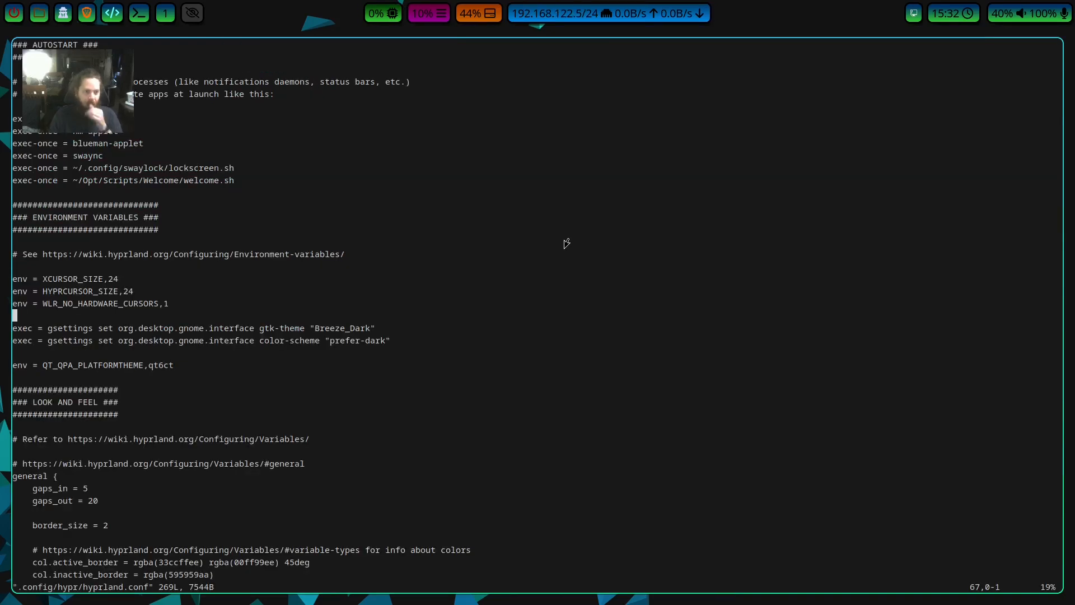
Examine the WLR_NO_HARDWARE_CURSORS line in the environment variables section.
{"action": "key", "text": "Up"}
{"action": "key", "text": "Right"}
{"action": "key", "text": "Right"}
{"action": "key", "text": "Right"}
{"action": "key", "text": "Right"}
{"action": "key", "text": "Right"}
{"action": "key", "text": "Right"}
{"action": "key", "text": "Right"}
{"action": "key", "text": "Right"}
{"action": "key", "text": "Right"}
{"action": "key", "text": "Right"}
{"action": "key", "text": "Left"}
{"action": "key", "text": "Left"}
{"action": "key", "text": "Left"}
{"action": "key", "text": "Left"}
{"action": "key", "text": "Right"}
{"action": "key", "text": "Right"}
{"action": "key", "text": "Right"}
{"action": "key", "text": "Right"}
{"action": "key", "text": "Right"}
{"action": "key", "text": "Right"}
{"action": "key", "text": "Right"}
{"action": "key", "text": "Right"}
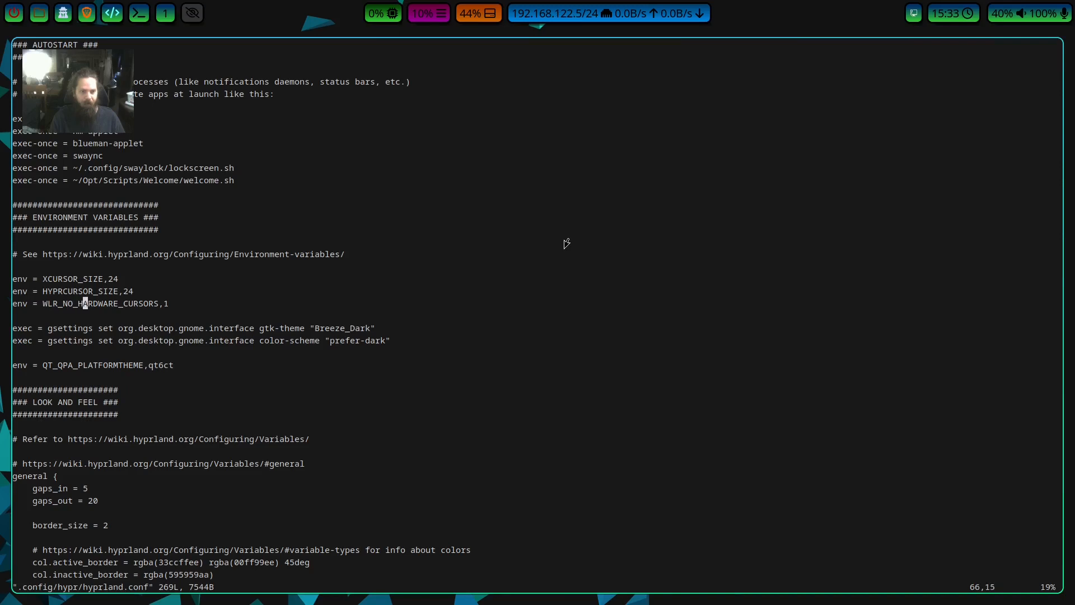
{"action": "key", "text": "Right"}
{"action": "key", "text": "Right"}
{"action": "key", "text": "Right"}
{"action": "key", "text": "Right"}
{"action": "key", "text": "Right"}
{"action": "key", "text": "Right"}
{"action": "key", "text": "Right"}
{"action": "key", "text": "Right"}
{"action": "key", "text": "Right"}
{"action": "key", "text": "Right"}
{"action": "key", "text": "Right"}
{"action": "key", "text": "Right"}
{"action": "key", "text": "Right"}
{"action": "key", "text": "Right"}
{"action": "key", "text": "Right"}
{"action": "key", "text": "Right"}
{"action": "key", "text": "Left"}
{"action": "key", "text": "Left"}
{"action": "key", "text": "Left"}
{"action": "key", "text": "Left"}
{"action": "key", "text": "Left"}
{"action": "key", "text": "Left"}
{"action": "key", "text": "Left"}
{"action": "key", "text": "Left"}
{"action": "key", "text": "Left"}
{"action": "key", "text": "Left"}
{"action": "key", "text": "Left"}
{"action": "key", "text": "Left"}
{"action": "key", "text": "Left"}
{"action": "key", "text": "Left"}
{"action": "key", "text": "Left"}
{"action": "key", "text": "Left"}
{"action": "key", "text": "Right"}
{"action": "key", "text": "Right"}
{"action": "key", "text": "Right"}
{"action": "key", "text": "Right"}
{"action": "key", "text": "Right"}
{"action": "key", "text": "Right"}
{"action": "key", "text": "Right"}
{"action": "key", "text": "Right"}
{"action": "key", "text": "Right"}
{"action": "key", "text": "Right"}
{"action": "key", "text": "Right"}
{"action": "key", "text": "Right"}
{"action": "key", "text": "Right"}
{"action": "key", "text": "Right"}
{"action": "key", "text": "Right"}
{"action": "key", "text": "Right"}
{"action": "key", "text": "h"}
{"action": "key", "text": "l"}
{"action": "key", "text": "h"}
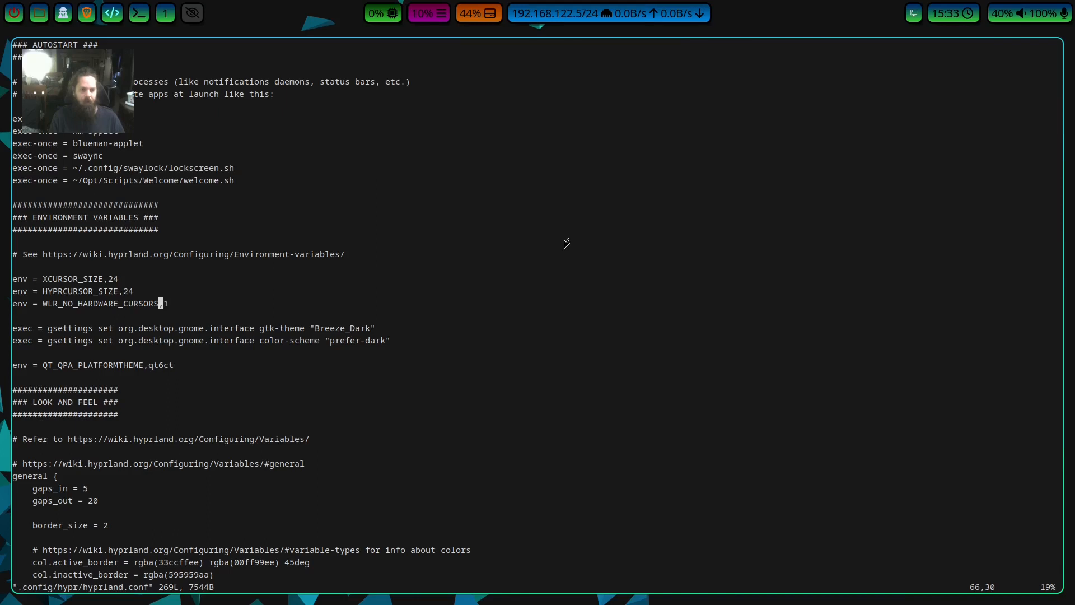
{"action": "key", "text": "l"}
Add an empty cursor { } block between the device block and the keybindings section, with blank lines around it.
{"action": "key", "text": "j"}
{"action": "key", "text": "j"}
{"action": "key", "text": "j"}
{"action": "key", "text": "j"}
{"action": "key", "text": "j"}
{"action": "key", "text": "j"}
{"action": "key", "text": "j"}
{"action": "key", "text": "j"}
{"action": "key", "text": "j"}
{"action": "key", "text": "j"}
{"action": "key", "text": "j"}
{"action": "key", "text": "j"}
{"action": "key", "text": "j"}
{"action": "key", "text": "j"}
{"action": "key", "text": "j"}
{"action": "key", "text": "j"}
{"action": "key", "text": "j"}
{"action": "key", "text": "j"}
{"action": "key", "text": "j"}
{"action": "key", "text": "j"}
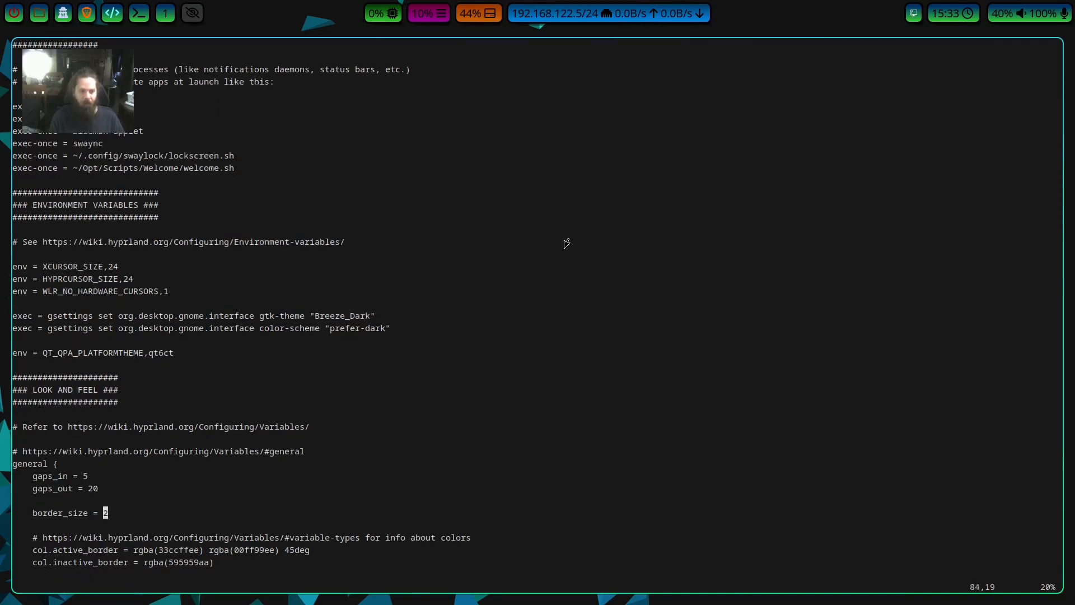
{"action": "key", "text": "j"}
{"action": "key", "text": "j"}
{"action": "key", "text": "j"}
{"action": "key", "text": "j"}
{"action": "key", "text": "j"}
{"action": "key", "text": "j"}
{"action": "key", "text": "j"}
{"action": "key", "text": "j"}
{"action": "key", "text": "j"}
{"action": "key", "text": "j"}
{"action": "key", "text": "j"}
{"action": "key", "text": "j"}
{"action": "key", "text": "j"}
{"action": "key", "text": "j"}
{"action": "key", "text": "j"}
{"action": "key", "text": "j"}
{"action": "key", "text": "j"}
{"action": "key", "text": "j"}
{"action": "key", "text": "j"}
{"action": "key", "text": "j"}
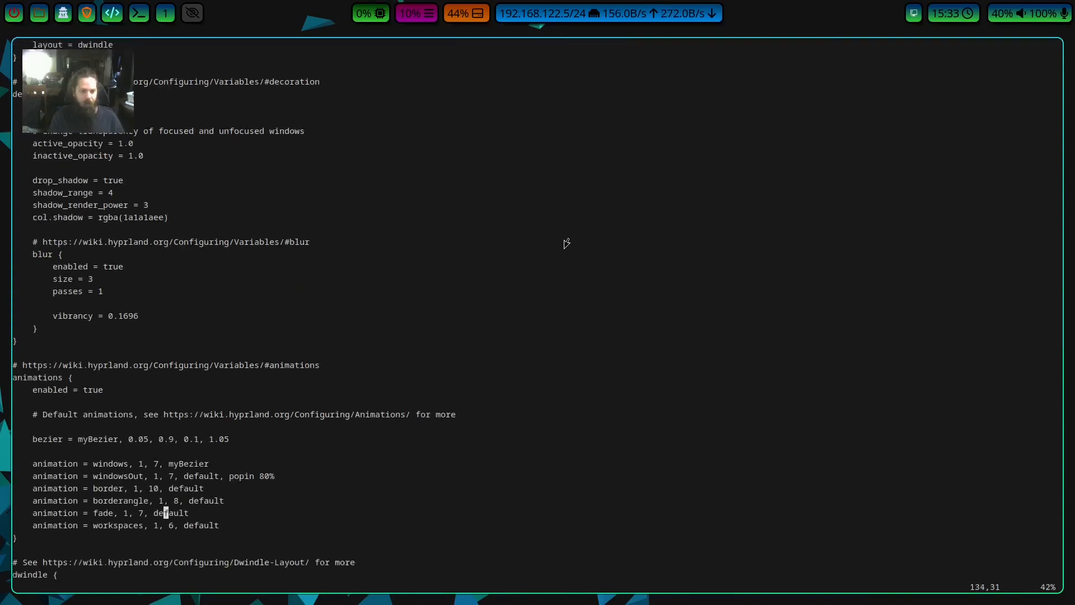
{"action": "key", "text": "j"}
{"action": "key", "text": "j"}
{"action": "key", "text": "j"}
{"action": "key", "text": "j"}
{"action": "key", "text": "j"}
{"action": "key", "text": "j"}
{"action": "key", "text": "j"}
{"action": "key", "text": "j"}
{"action": "key", "text": "j"}
{"action": "key", "text": "j"}
{"action": "key", "text": "j"}
{"action": "key", "text": "j"}
{"action": "key", "text": "j"}
{"action": "key", "text": "j"}
{"action": "key", "text": "j"}
{"action": "key", "text": "j"}
{"action": "key", "text": "j"}
{"action": "key", "text": "j"}
{"action": "key", "text": "j"}
{"action": "key", "text": "j"}
{"action": "key", "text": "k"}
{"action": "key", "text": "k"}
{"action": "key", "text": "k"}
{"action": "key", "text": "k"}
{"action": "key", "text": "k"}
{"action": "key", "text": "k"}
{"action": "key", "text": "k"}
{"action": "key", "text": "k"}
{"action": "key", "text": "k"}
{"action": "key", "text": "j"}
{"action": "key", "text": "j"}
{"action": "key", "text": "j"}
{"action": "key", "text": "j"}
{"action": "key", "text": "j"}
{"action": "key", "text": "j"}
{"action": "key", "text": "j"}
{"action": "key", "text": "j"}
{"action": "key", "text": "j"}
{"action": "key", "text": "j"}
{"action": "key", "text": "j"}
{"action": "key", "text": "j"}
{"action": "key", "text": "j"}
{"action": "key", "text": "j"}
{"action": "key", "text": "j"}
{"action": "key", "text": "j"}
{"action": "key", "text": "j"}
{"action": "key", "text": "j"}
{"action": "key", "text": "j"}
{"action": "key", "text": "j"}
{"action": "key", "text": "j"}
{"action": "key", "text": "j"}
{"action": "key", "text": "j"}
{"action": "key", "text": "j"}
{"action": "key", "text": "j"}
{"action": "key", "text": "j"}
{"action": "key", "text": "j"}
{"action": "key", "text": "j"}
{"action": "key", "text": "k"}
{"action": "key", "text": "k"}
{"action": "key", "text": "k"}
{"action": "key", "text": "k"}
{"action": "key", "text": "dollar"}
{"action": "key", "text": "k"}
{"action": "key", "text": "k"}
{"action": "key", "text": "k"}
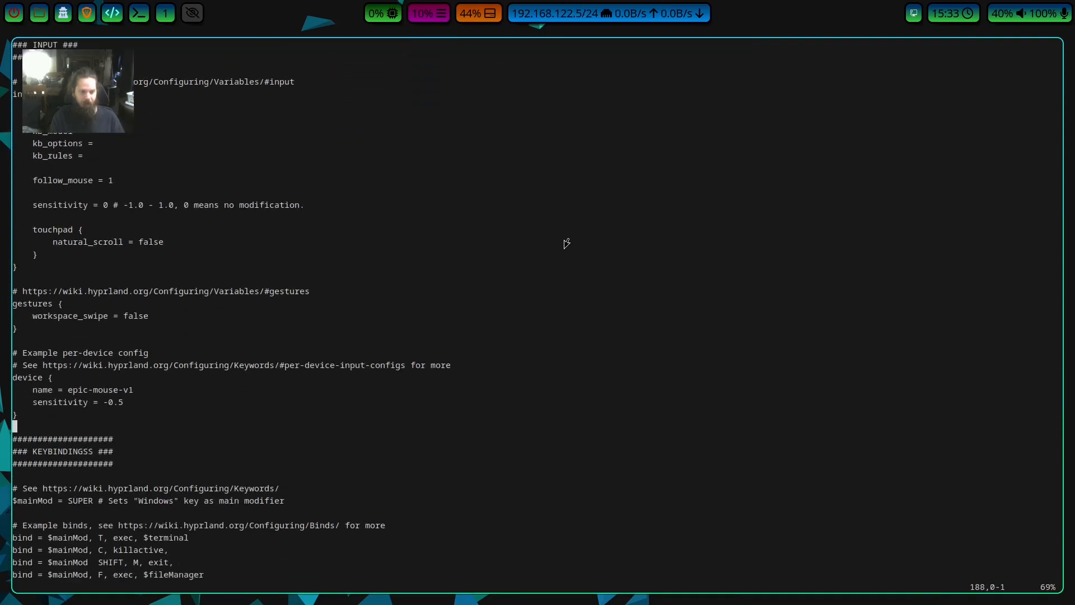
{"action": "key", "text": "i"}
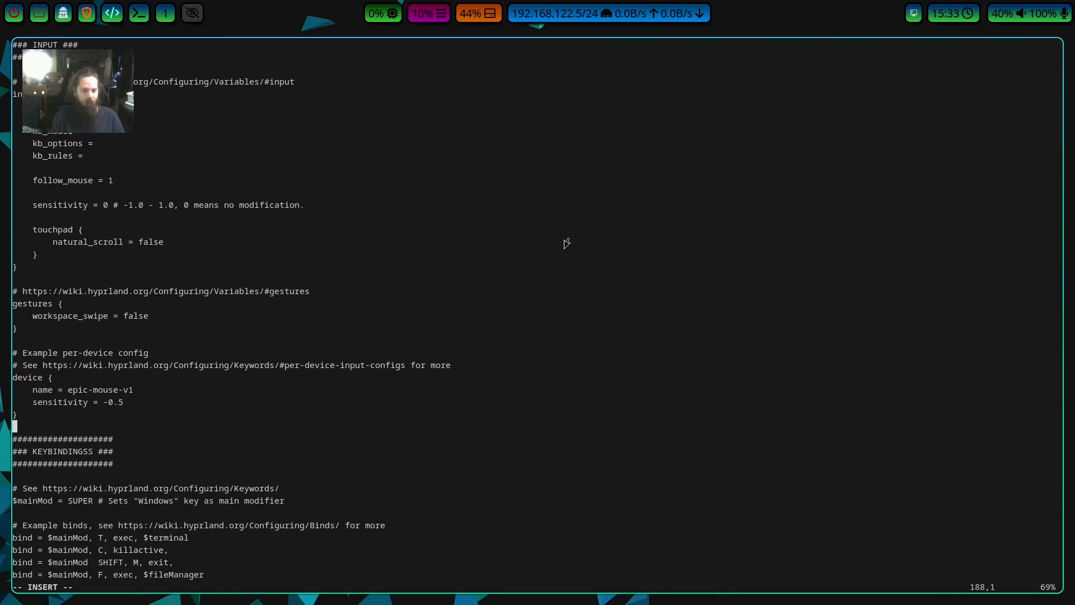
{"action": "key", "text": "Return"}
{"action": "key", "text": "Return"}
{"action": "key", "text": "Up"}
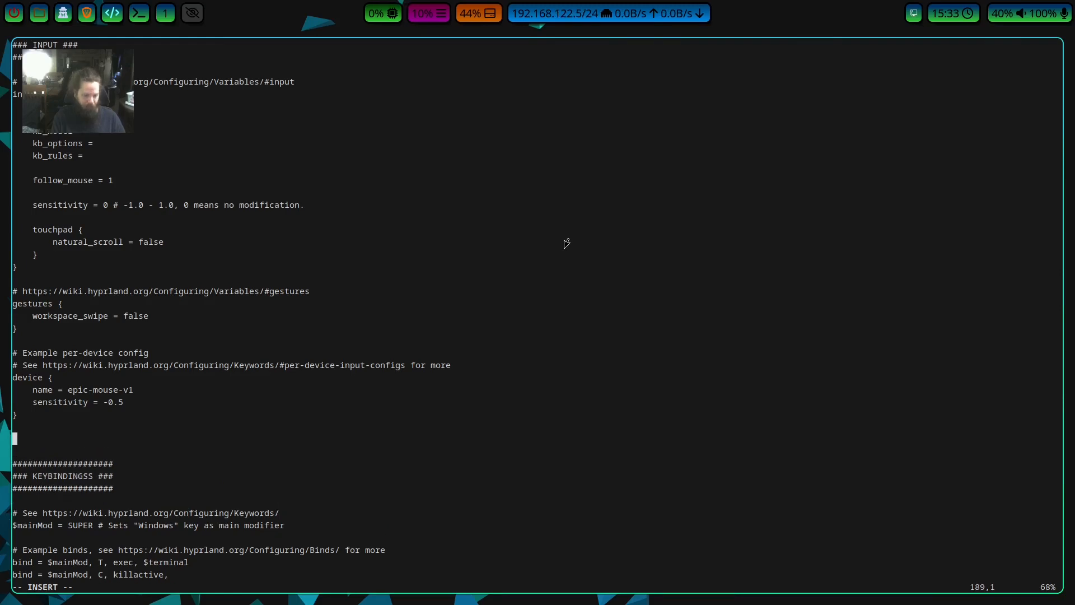
{"action": "type", "text": "cu"}
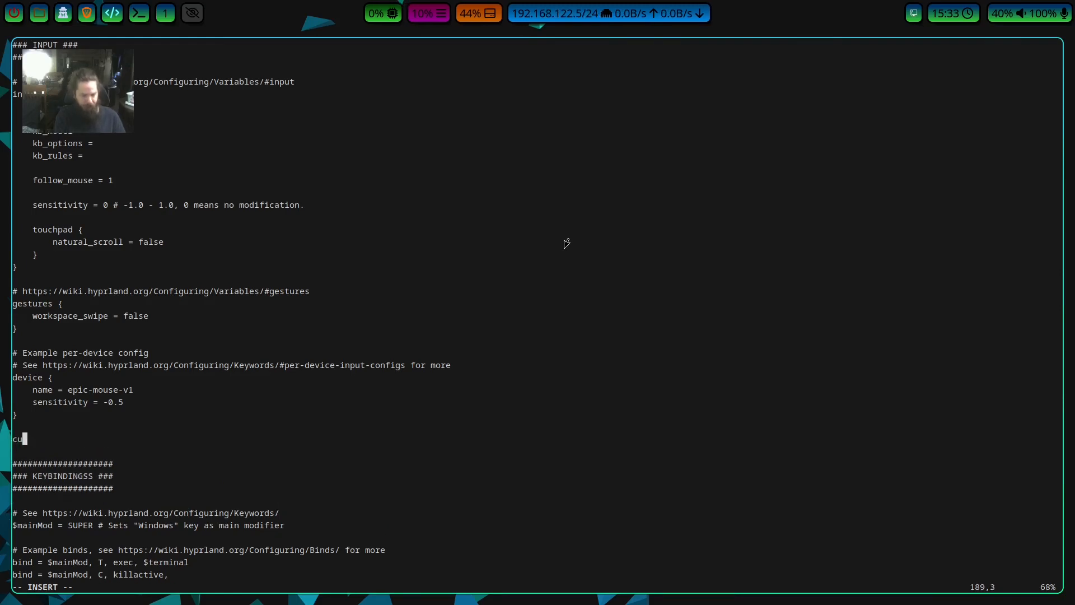
{"action": "type", "text": "rsor "}
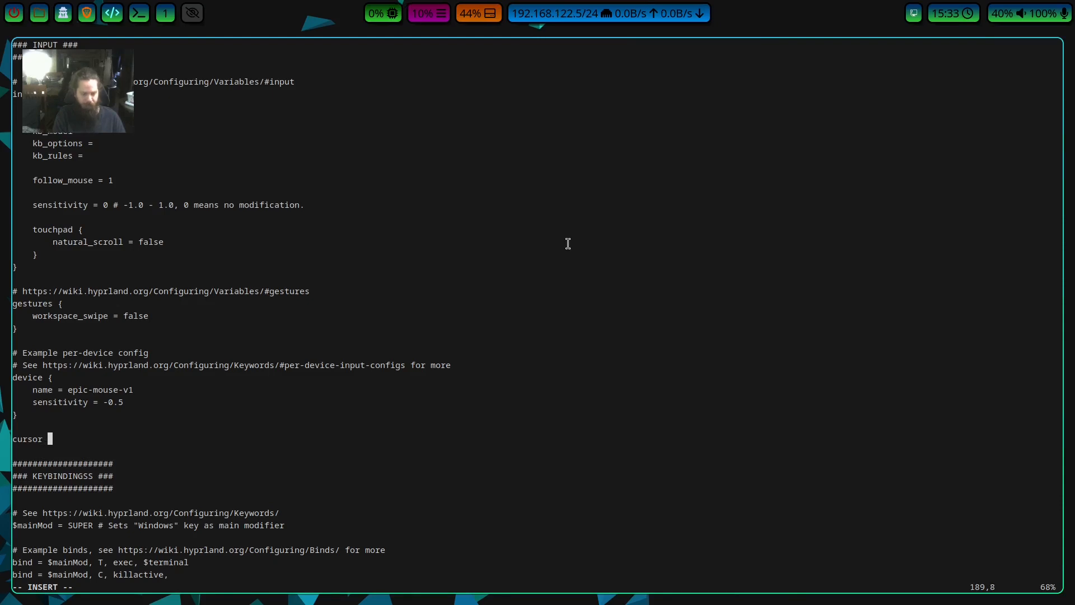
{"action": "type", "text": "{}"}
{"action": "key", "text": "Return"}
{"action": "key", "text": "Return"}
{"action": "key", "text": "Up"}
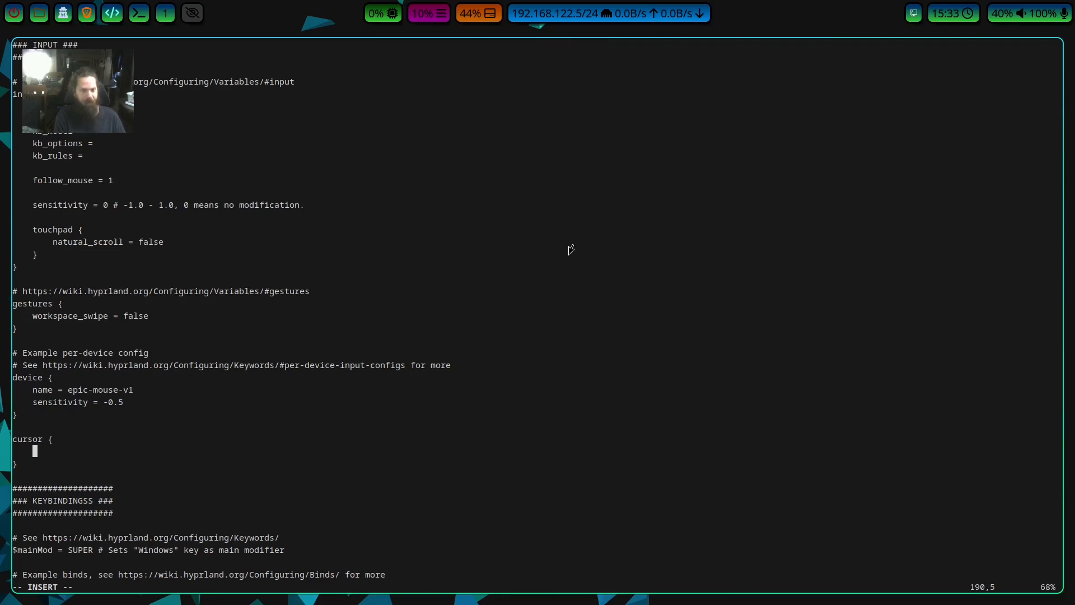
Enter no_hardware_cursors = true inside the cursor block.
{"action": "type", "text": "no_hard"}
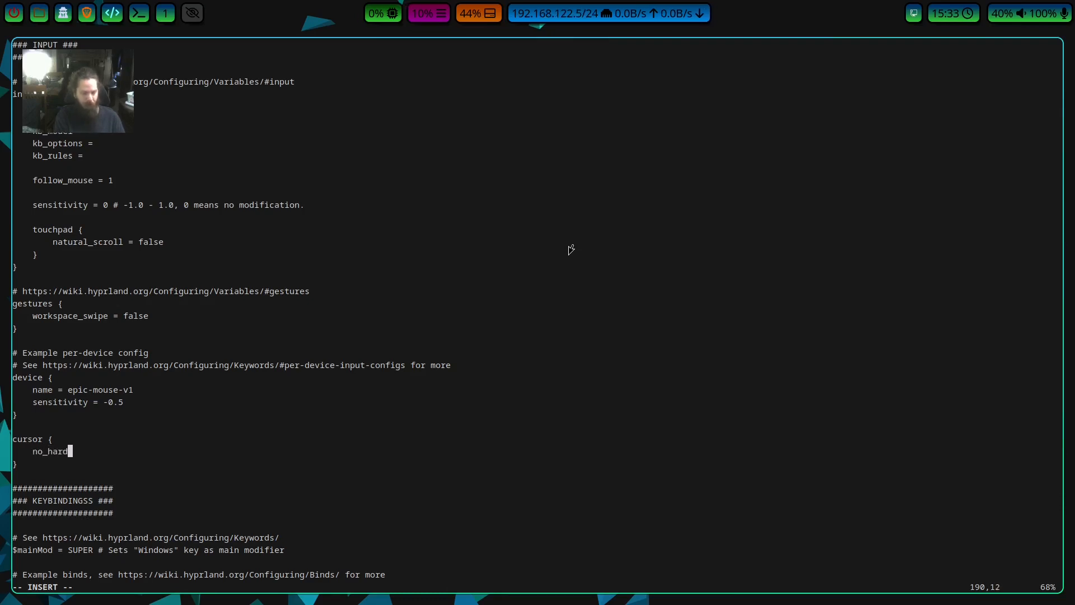
{"action": "type", "text": "ware_cursors ="}
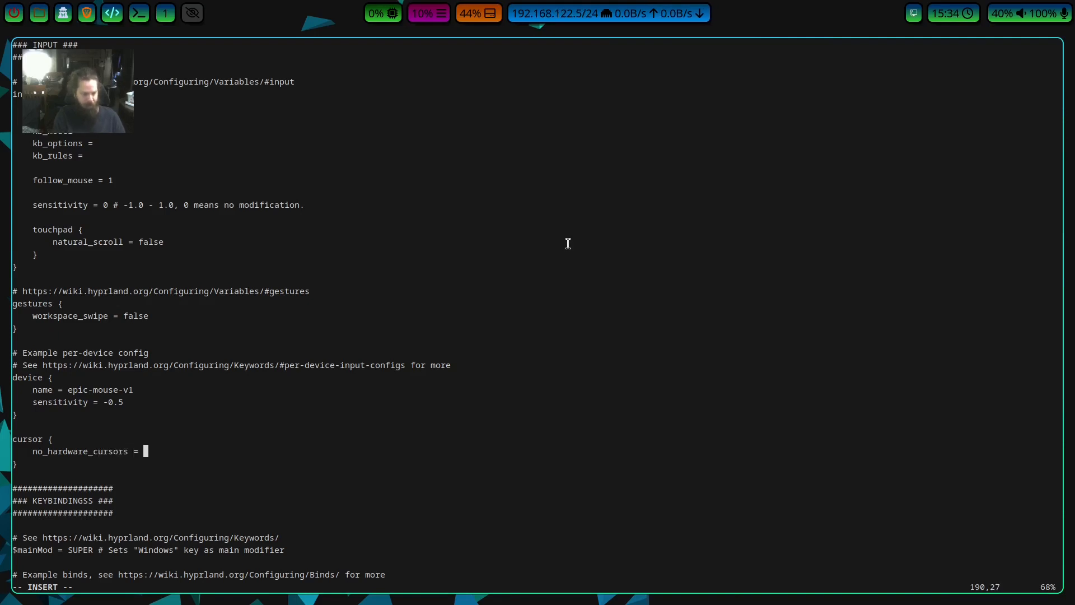
{"action": "type", "text": " true"}
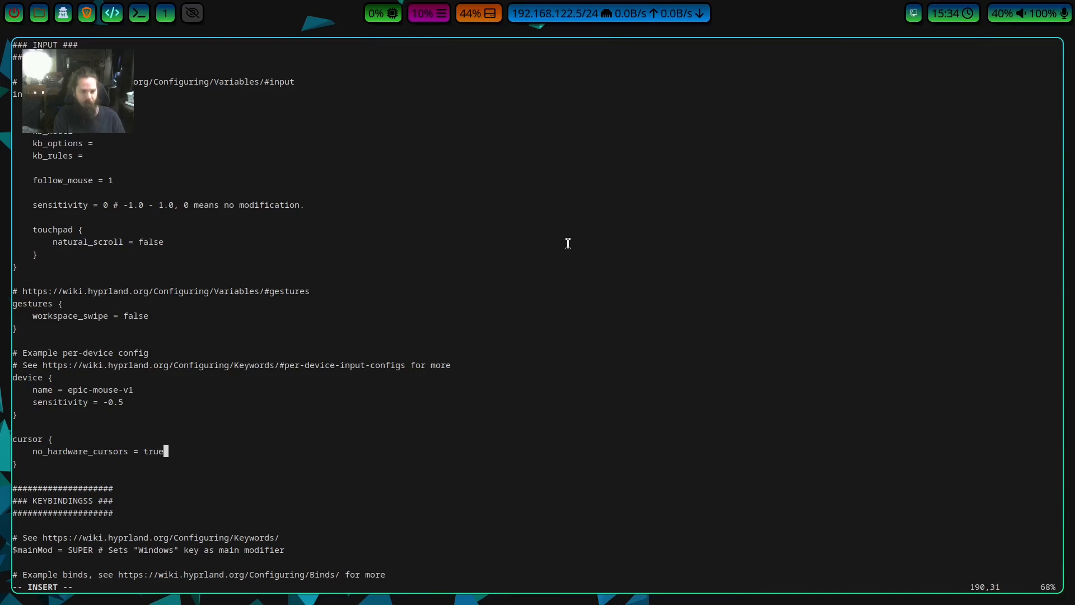
{"action": "key", "text": "Left"}
{"action": "key", "text": "Left"}
{"action": "key", "text": "Left"}
{"action": "key", "text": "Left"}
{"action": "key", "text": "Left"}
{"action": "key", "text": "Left"}
{"action": "key", "text": "Left"}
{"action": "key", "text": "Left"}
{"action": "key", "text": "Right"}
{"action": "key", "text": "Right"}
{"action": "key", "text": "Right"}
{"action": "key", "text": "Right"}
{"action": "key", "text": "Right"}
{"action": "key", "text": "Right"}
{"action": "key", "text": "Right"}
{"action": "key", "text": "Right"}
Save hyprland.conf and quit vim.
{"action": "key", "text": "Escape"}
{"action": "type", "text": ":wq"}
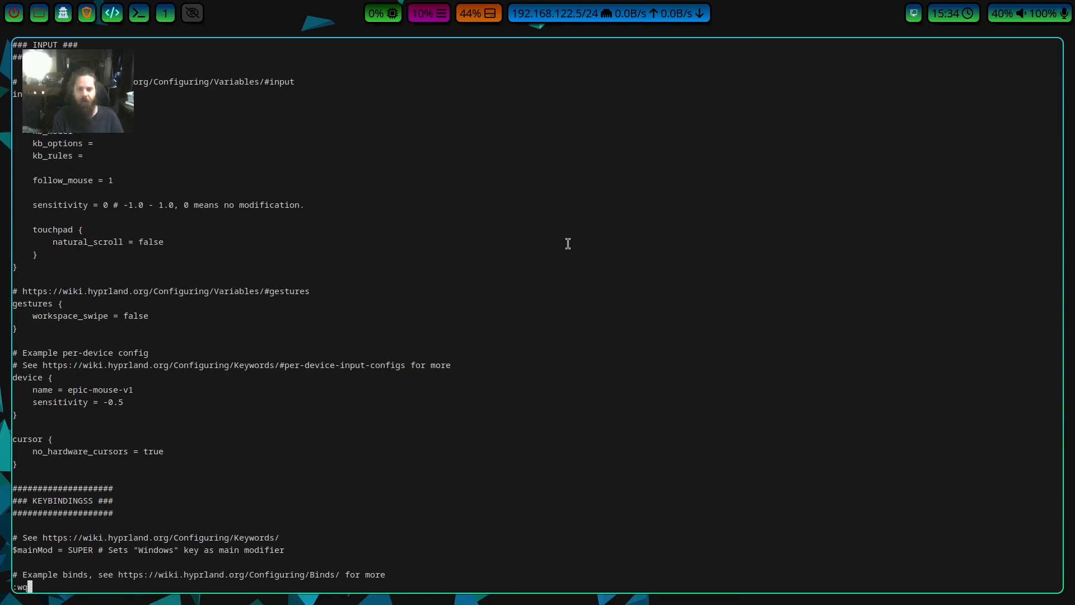
{"action": "key", "text": "Return"}
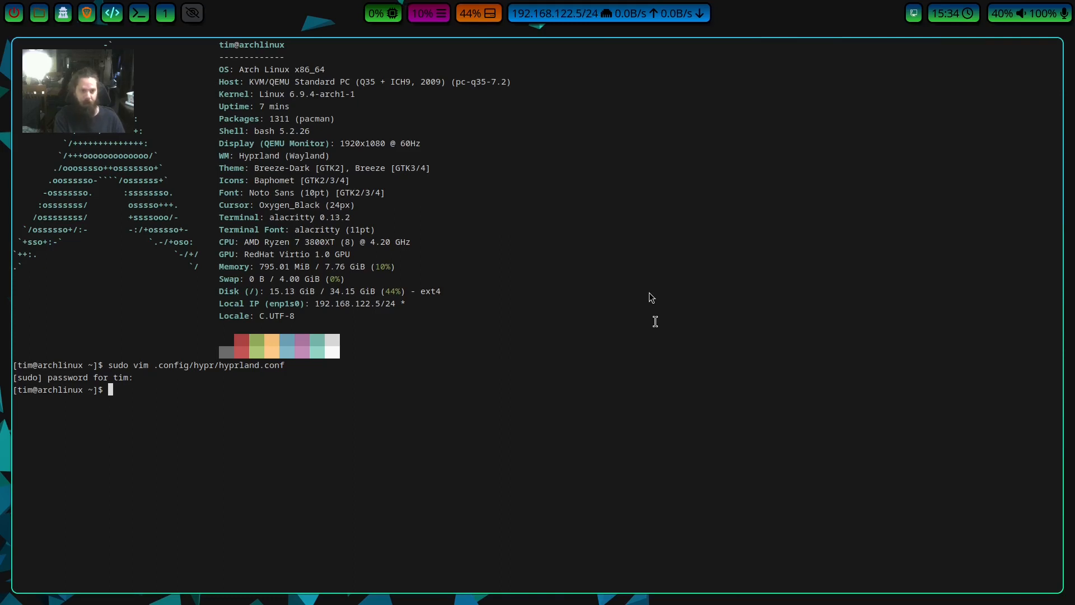
Run a full system upgrade with sudo pacman -Syu and accept the installation.
{"action": "type", "text": "sudo pacm"}
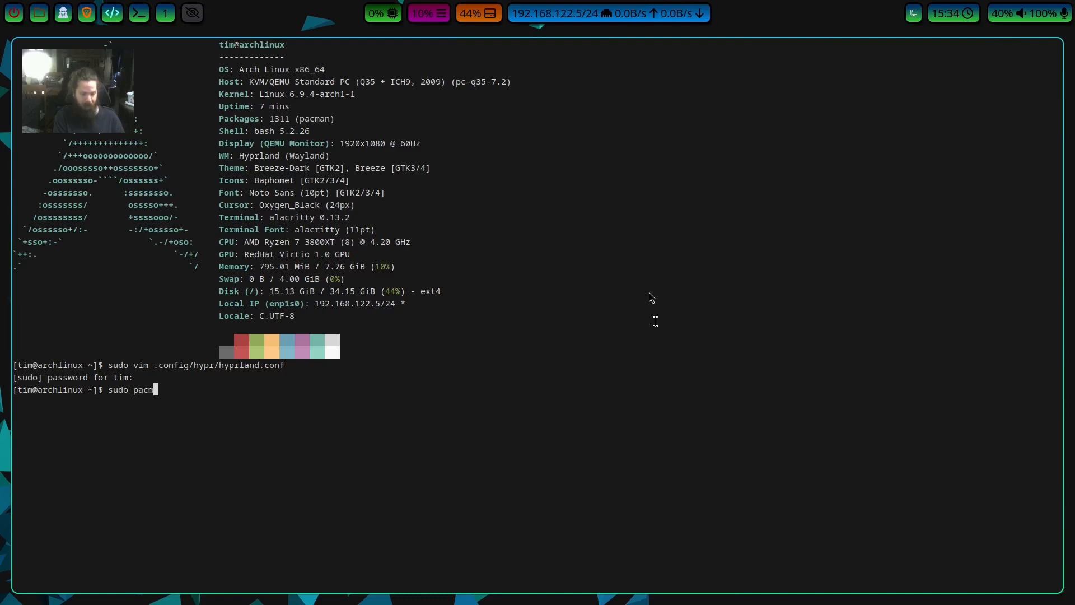
{"action": "type", "text": "an -Syu"}
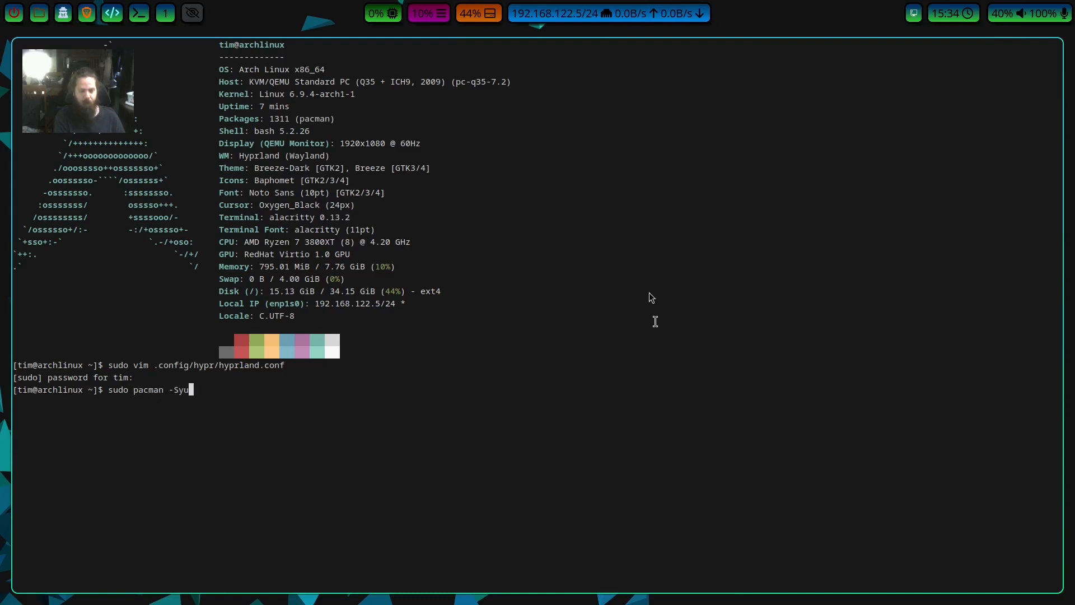
{"action": "key", "text": "Return"}
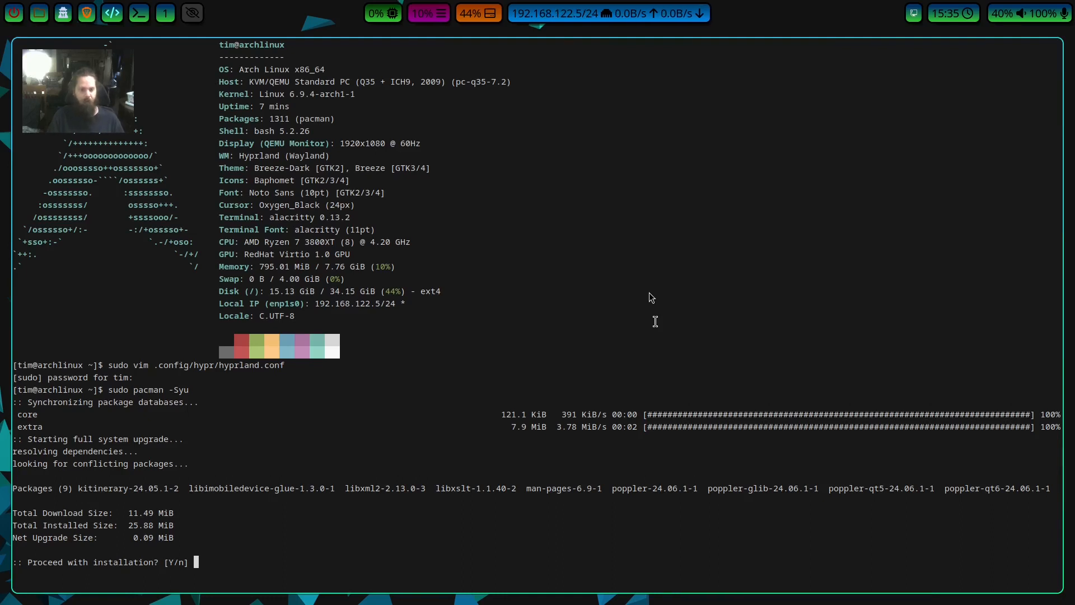
{"action": "key", "text": "Return"}
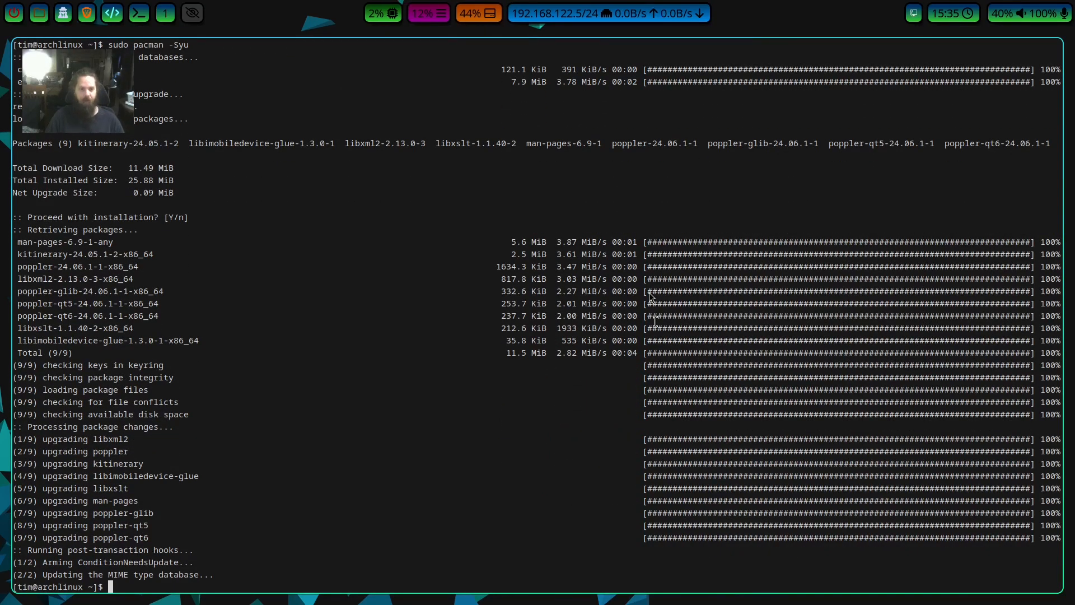
Reopen .config/hypr/hyprland.conf with sudo vim.
{"action": "key", "text": "Up"}
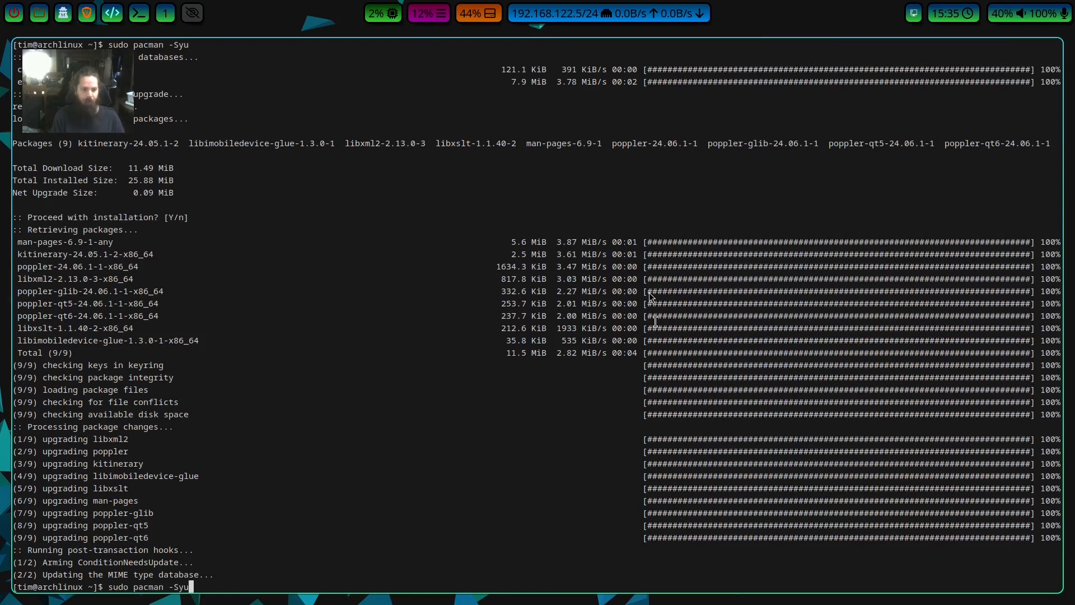
{"action": "key", "text": "Up"}
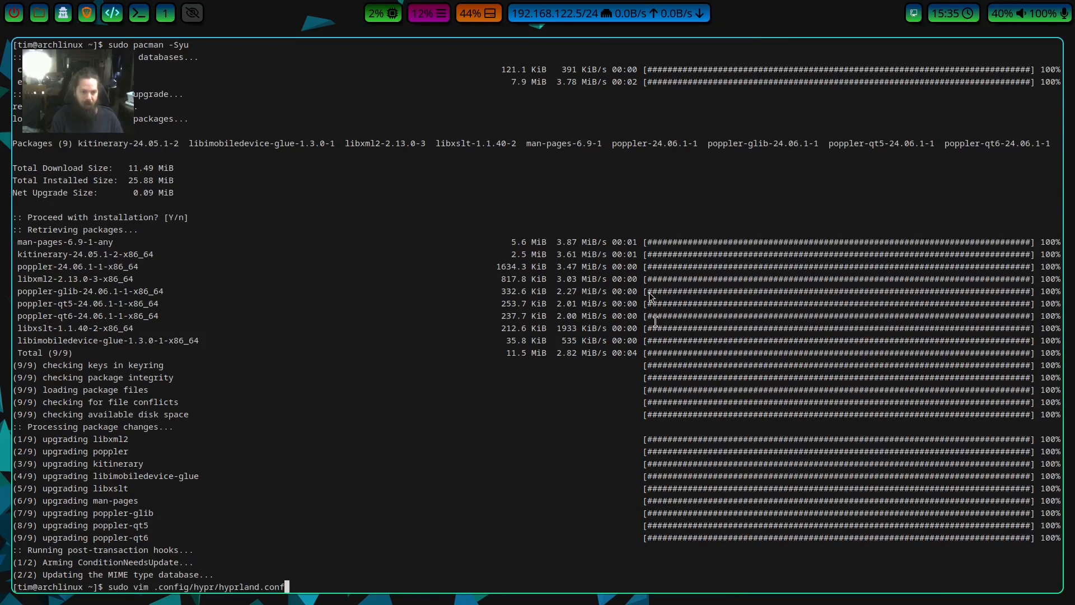
{"action": "key", "text": "Return"}
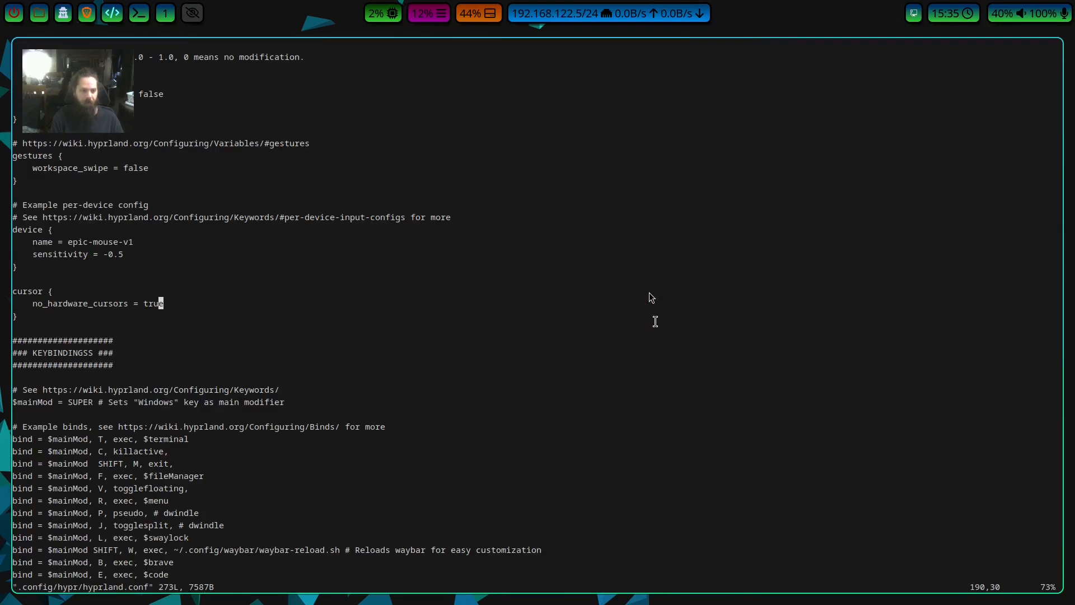
Delete the env = WLR_NO_HARDWARE_CURSORS,1 line from the environment variables section.
{"action": "key", "text": "Up"}
{"action": "key", "text": "Up"}
{"action": "key", "text": "Up"}
{"action": "key", "text": "Up"}
{"action": "key", "text": "Up"}
{"action": "key", "text": "Up"}
{"action": "key", "text": "Up"}
{"action": "key", "text": "Up"}
{"action": "key", "text": "Up"}
{"action": "key", "text": "Up"}
{"action": "key", "text": "Up"}
{"action": "key", "text": "Up"}
{"action": "key", "text": "Up"}
{"action": "key", "text": "Up"}
{"action": "key", "text": "Up"}
{"action": "key", "text": "Up"}
{"action": "key", "text": "Up"}
{"action": "key", "text": "Up"}
{"action": "key", "text": "Up"}
{"action": "key", "text": "Up"}
{"action": "key", "text": "Up"}
{"action": "key", "text": "Up"}
{"action": "key", "text": "Up"}
{"action": "key", "text": "Up"}
{"action": "key", "text": "Up"}
{"action": "key", "text": "Up"}
{"action": "key", "text": "Up"}
{"action": "key", "text": "Up"}
{"action": "key", "text": "Up"}
{"action": "key", "text": "Up"}
{"action": "key", "text": "Up"}
{"action": "key", "text": "Up"}
{"action": "key", "text": "Up"}
{"action": "key", "text": "Up"}
{"action": "key", "text": "Up"}
{"action": "key", "text": "Up"}
{"action": "key", "text": "Up"}
{"action": "key", "text": "Up"}
{"action": "key", "text": "Up"}
{"action": "key", "text": "Up"}
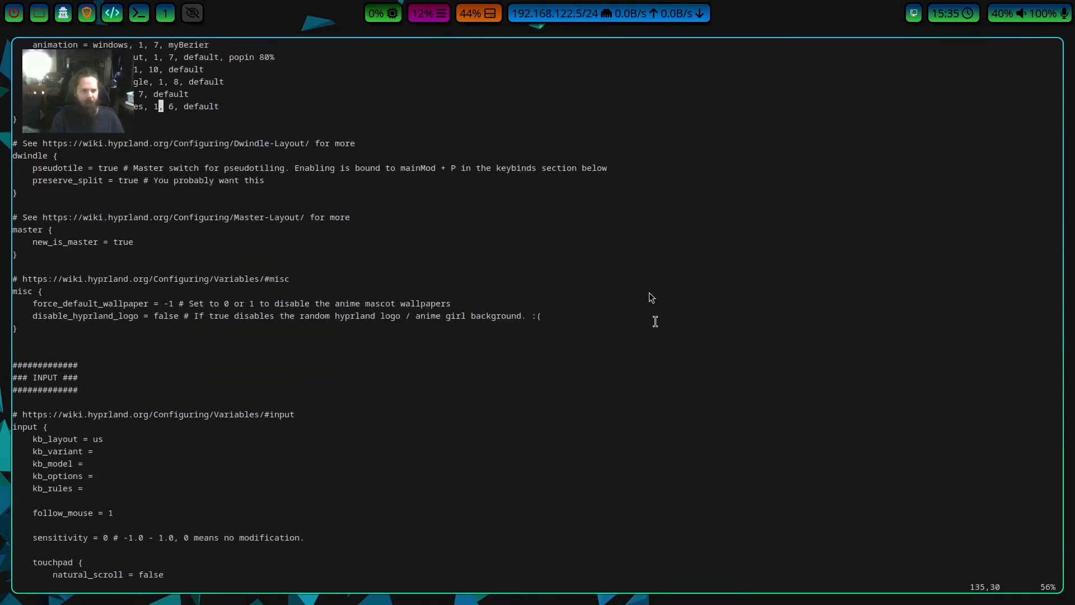
{"action": "key", "text": "Up"}
{"action": "key", "text": "Up"}
{"action": "key", "text": "Up"}
{"action": "key", "text": "Up"}
{"action": "key", "text": "Up"}
{"action": "key", "text": "Up"}
{"action": "key", "text": "Up"}
{"action": "key", "text": "Up"}
{"action": "key", "text": "Up"}
{"action": "key", "text": "Up"}
{"action": "key", "text": "Up"}
{"action": "key", "text": "Up"}
{"action": "key", "text": "Up"}
{"action": "key", "text": "Up"}
{"action": "key", "text": "Up"}
{"action": "key", "text": "Up"}
{"action": "key", "text": "Up"}
{"action": "key", "text": "Up"}
{"action": "key", "text": "Up"}
{"action": "key", "text": "Up"}
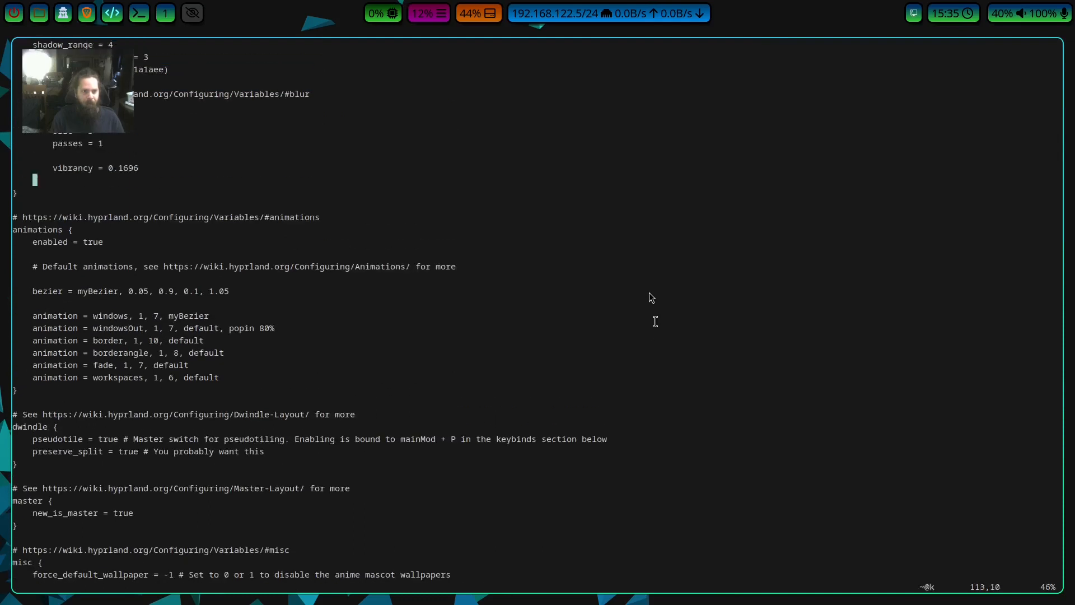
{"action": "key", "text": "Up"}
{"action": "key", "text": "Up"}
{"action": "key", "text": "Up"}
{"action": "key", "text": "Up"}
{"action": "key", "text": "Up"}
{"action": "key", "text": "Up"}
{"action": "key", "text": "Up"}
{"action": "key", "text": "Up"}
{"action": "key", "text": "Up"}
{"action": "key", "text": "Up"}
{"action": "key", "text": "Up"}
{"action": "key", "text": "Up"}
{"action": "key", "text": "Up"}
{"action": "key", "text": "Up"}
{"action": "key", "text": "Up"}
{"action": "key", "text": "Up"}
{"action": "key", "text": "Up"}
{"action": "key", "text": "Up"}
{"action": "key", "text": "Up"}
{"action": "key", "text": "Up"}
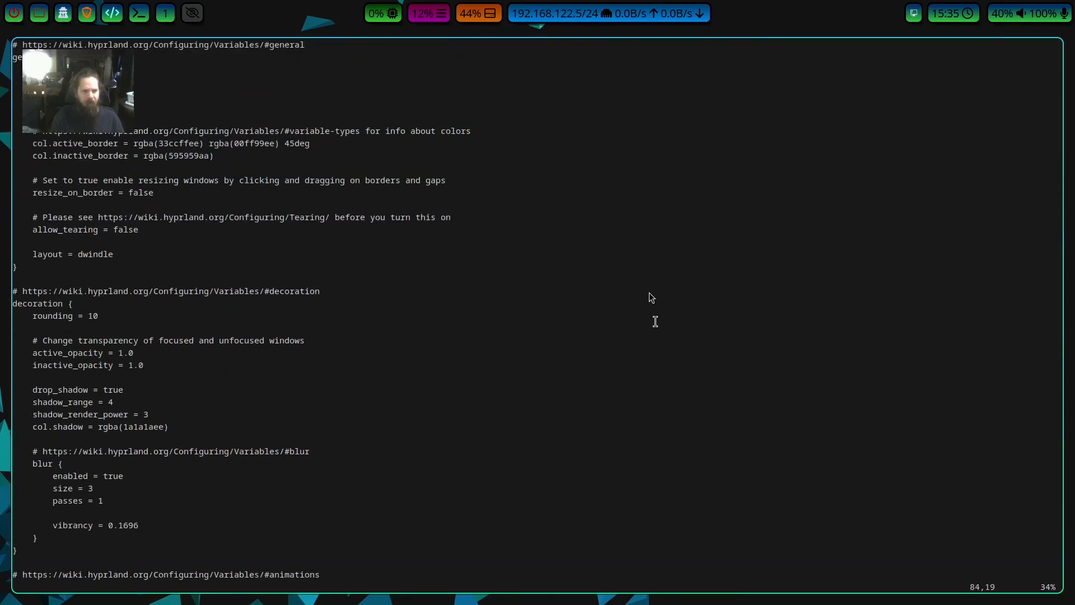
{"action": "key", "text": "Up"}
{"action": "key", "text": "Up"}
{"action": "key", "text": "Up"}
{"action": "key", "text": "Up"}
{"action": "key", "text": "Up"}
{"action": "key", "text": "Up"}
{"action": "key", "text": "Up"}
{"action": "key", "text": "Up"}
{"action": "key", "text": "Up"}
{"action": "key", "text": "Up"}
{"action": "key", "text": "Up"}
{"action": "key", "text": "Up"}
{"action": "key", "text": "Up"}
{"action": "key", "text": "Up"}
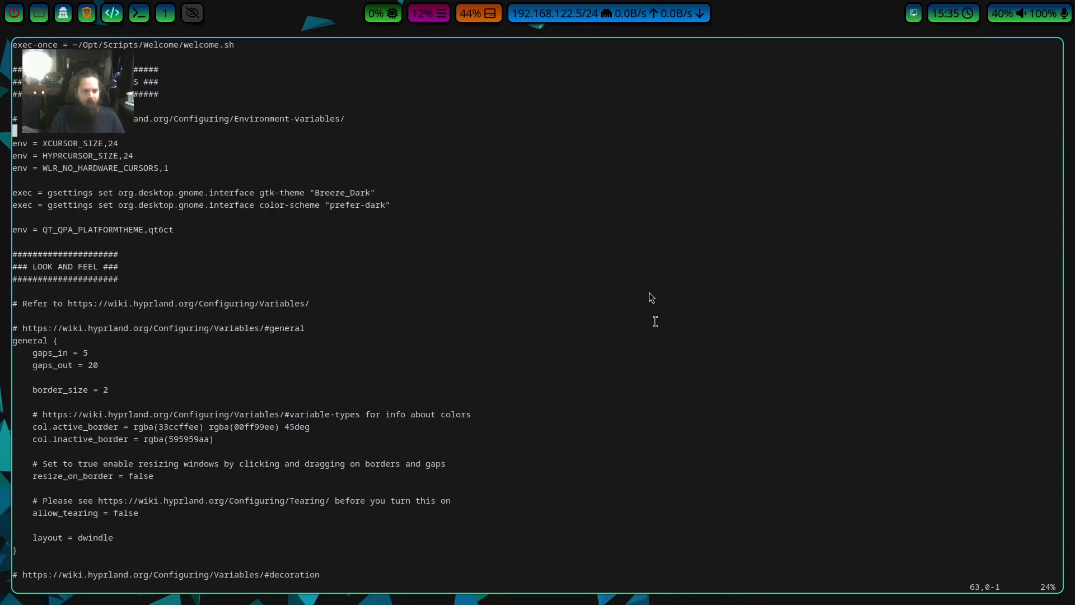
{"action": "key", "text": "Right"}
{"action": "key", "text": "a"}
{"action": "key", "text": "BackSpace"}
{"action": "key", "text": "BackSpace"}
{"action": "key", "text": "BackSpace"}
{"action": "key", "text": "BackSpace"}
{"action": "key", "text": "BackSpace"}
{"action": "key", "text": "BackSpace"}
{"action": "key", "text": "BackSpace"}
{"action": "key", "text": "BackSpace"}
{"action": "key", "text": "BackSpace"}
{"action": "key", "text": "BackSpace"}
{"action": "key", "text": "BackSpace"}
{"action": "key", "text": "BackSpace"}
{"action": "key", "text": "BackSpace"}
{"action": "key", "text": "BackSpace"}
{"action": "key", "text": "BackSpace"}
{"action": "key", "text": "BackSpace"}
{"action": "key", "text": "BackSpace"}
{"action": "key", "text": "BackSpace"}
{"action": "key", "text": "BackSpace"}
{"action": "key", "text": "BackSpace"}
{"action": "key", "text": "BackSpace"}
{"action": "key", "text": "BackSpace"}
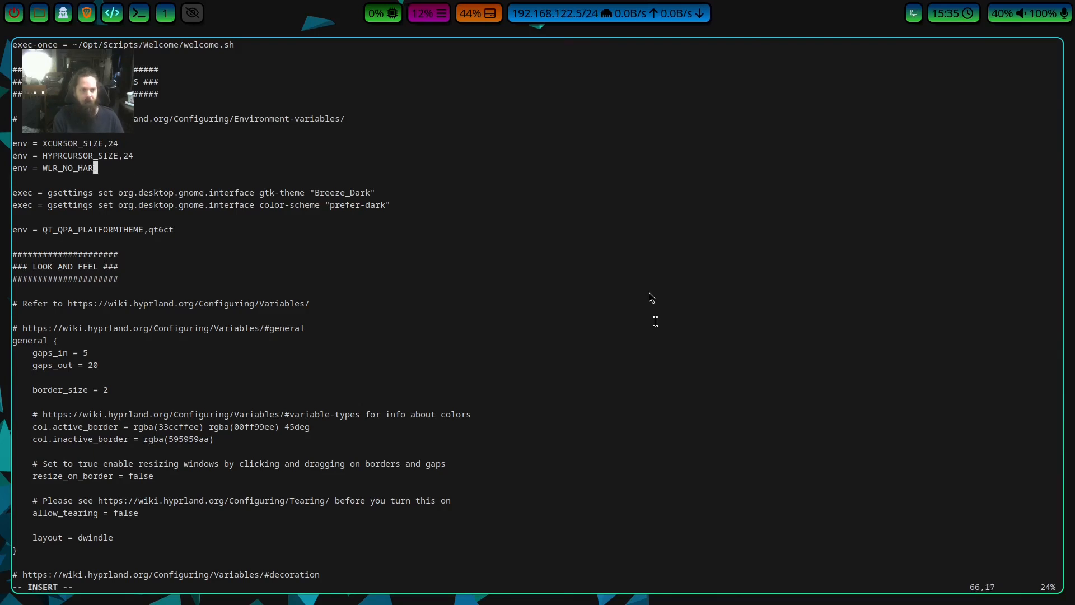
{"action": "key", "text": "BackSpace"}
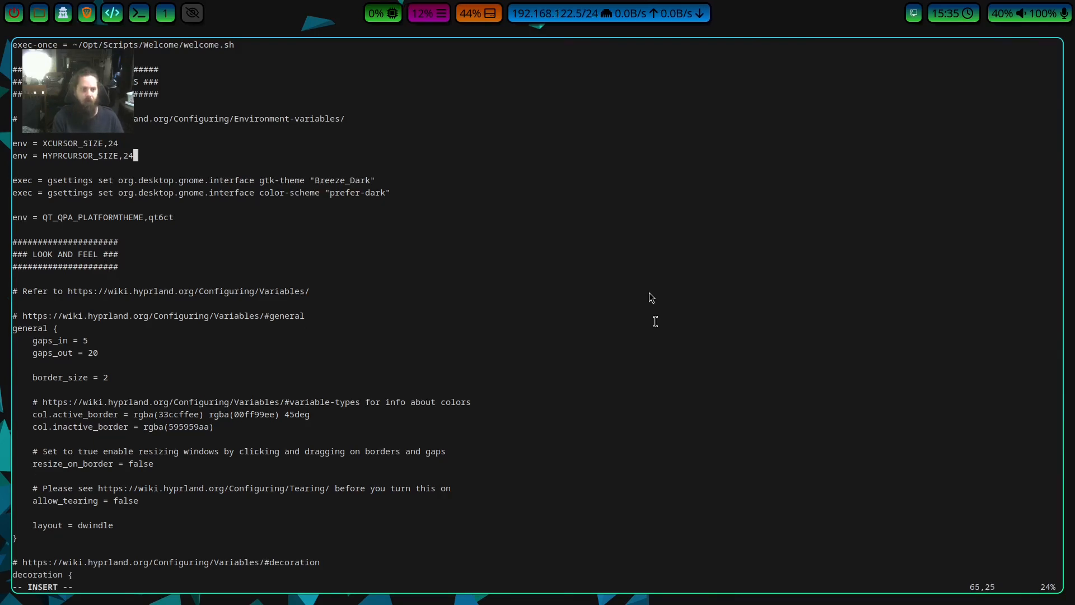
Save the edited hyprland.conf and quit vim.
{"action": "key", "text": "Escape"}
{"action": "type", "text": "wq"}
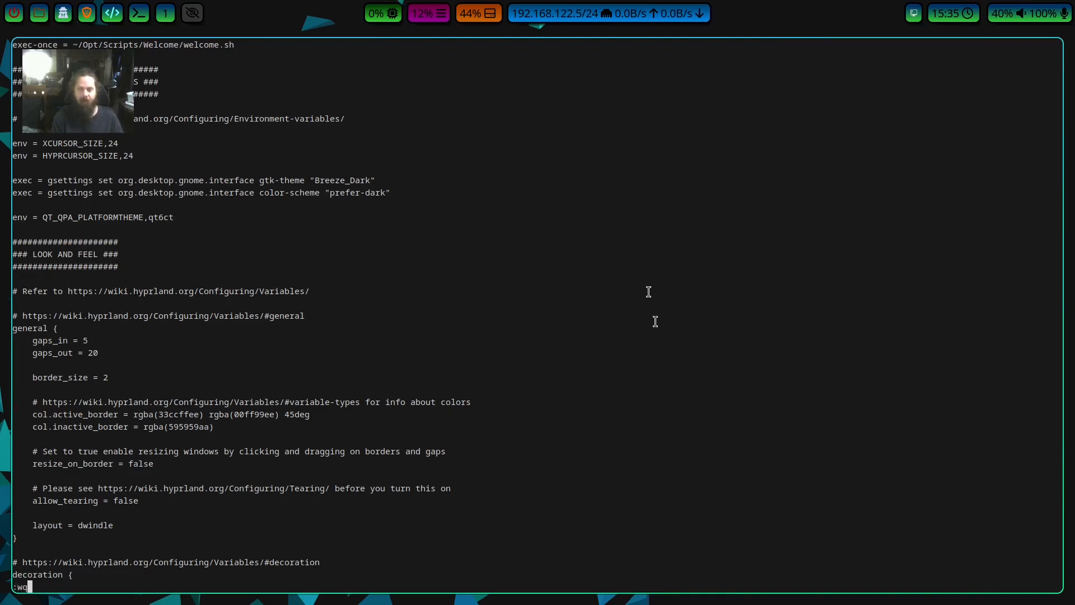
{"action": "key", "text": "Return"}
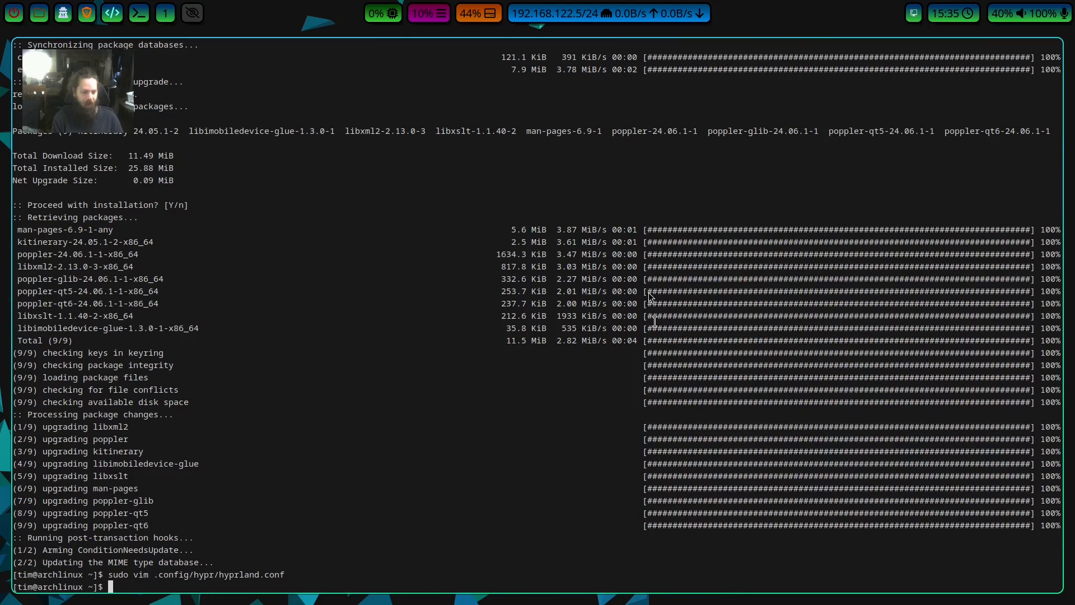
Reboot the machine and boot the Arch Linux entry from the GRUB menu.
{"action": "type", "text": "reboot"}
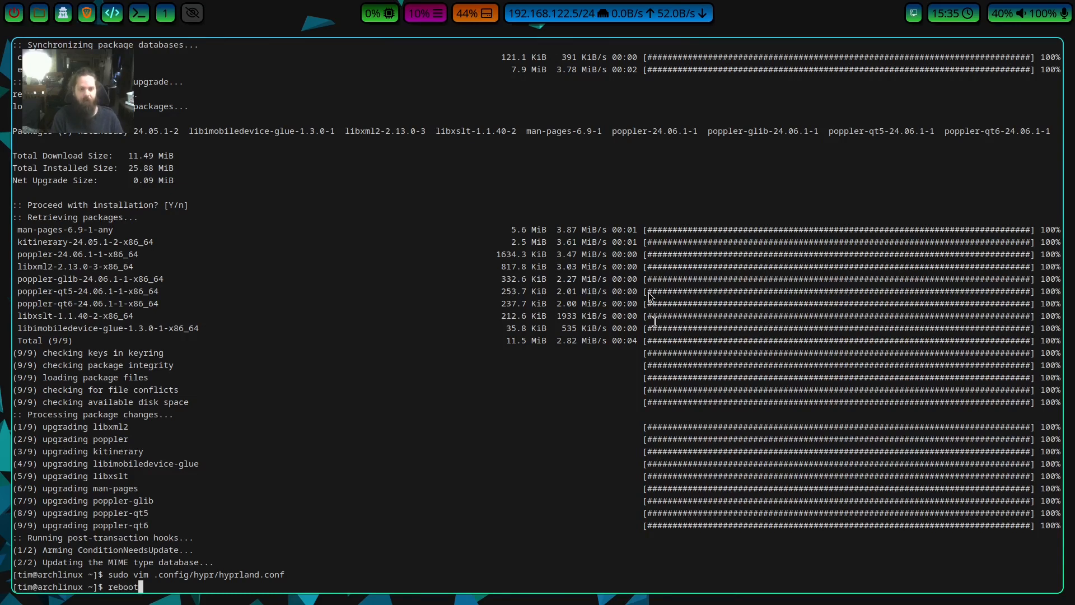
{"action": "key", "text": "Return"}
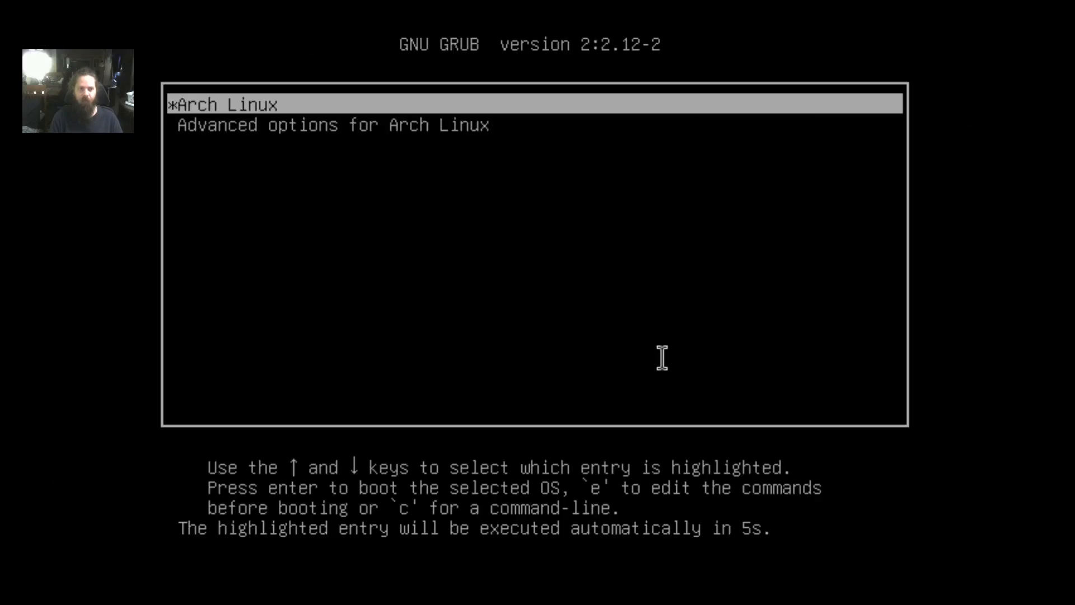
{"action": "key", "text": "Down"}
{"action": "key", "text": "Up"}
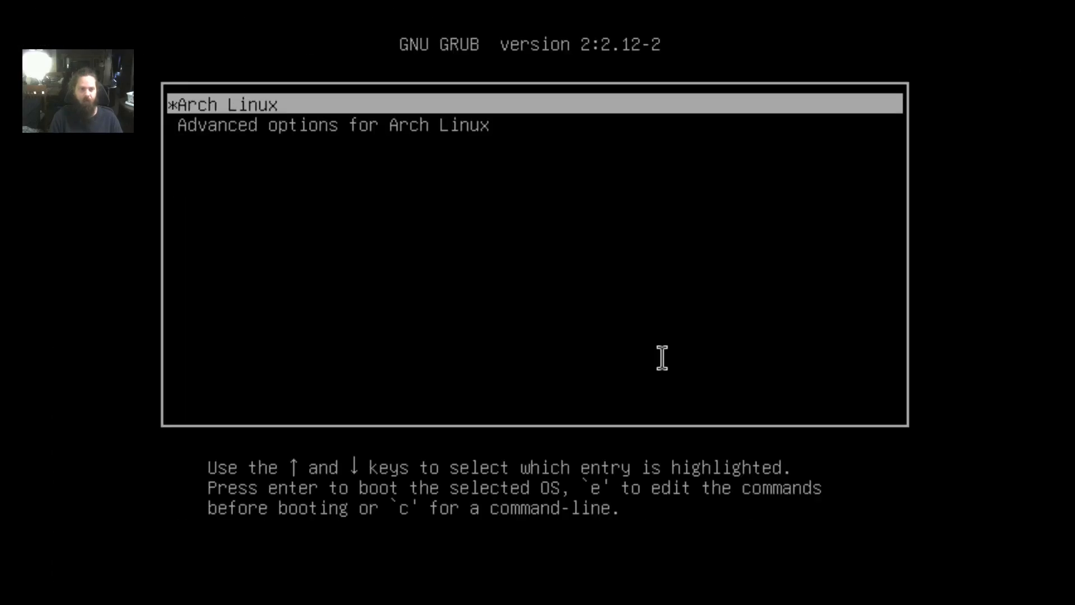
{"action": "key", "text": "Return"}
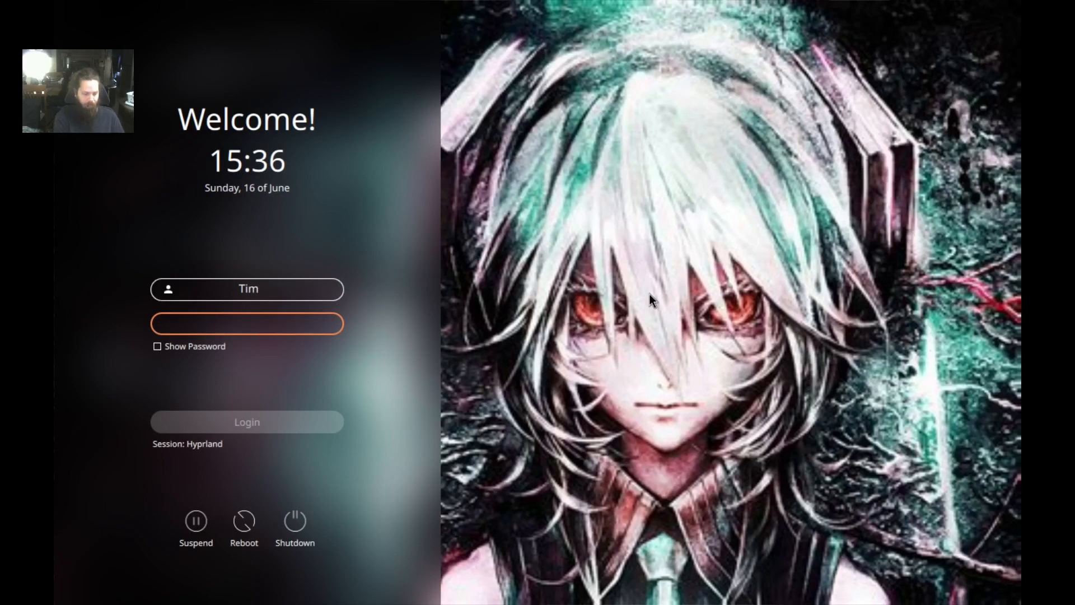
Enter the account password and log in to the Hyprland session.
{"action": "type", "text": "•r"}
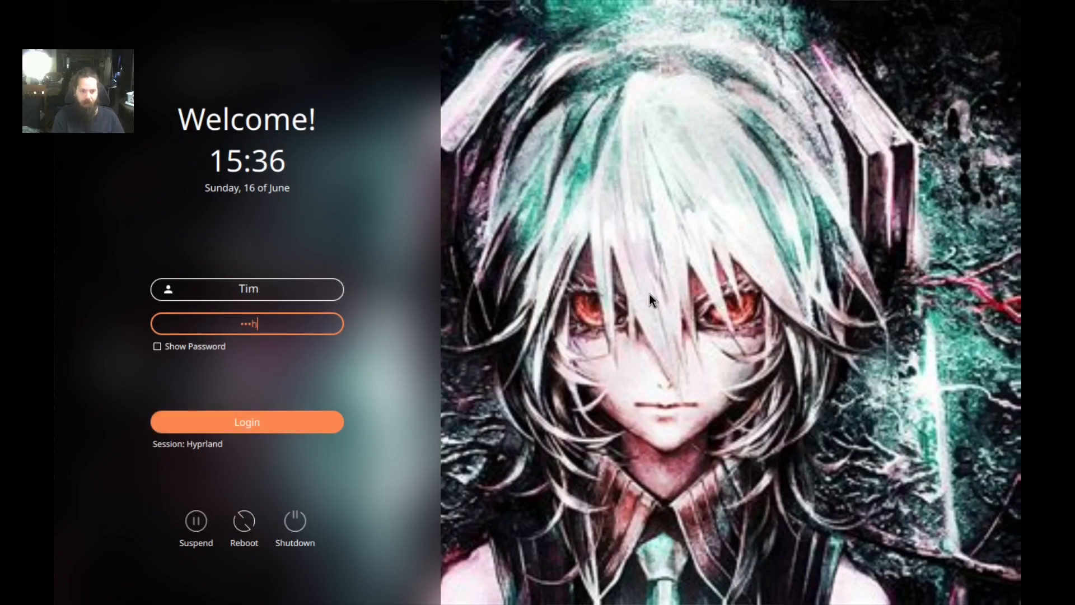
{"action": "type", "text": "•h"}
{"action": "key", "text": "Return"}
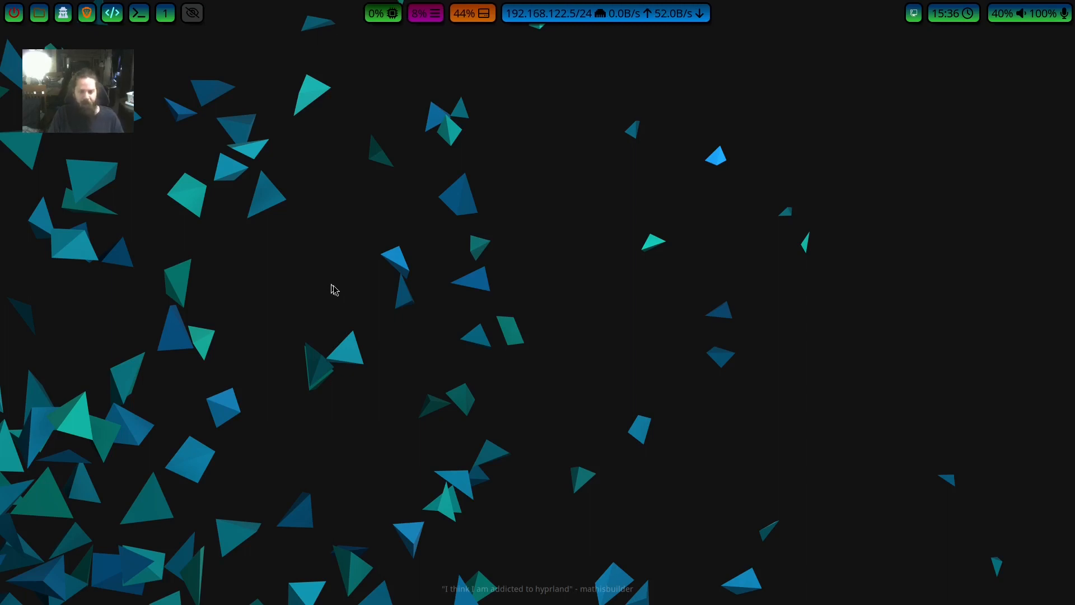
Open a terminal and start installing the logout menu package with yay -S wlogout.
{"action": "key", "text": "super+Return"}
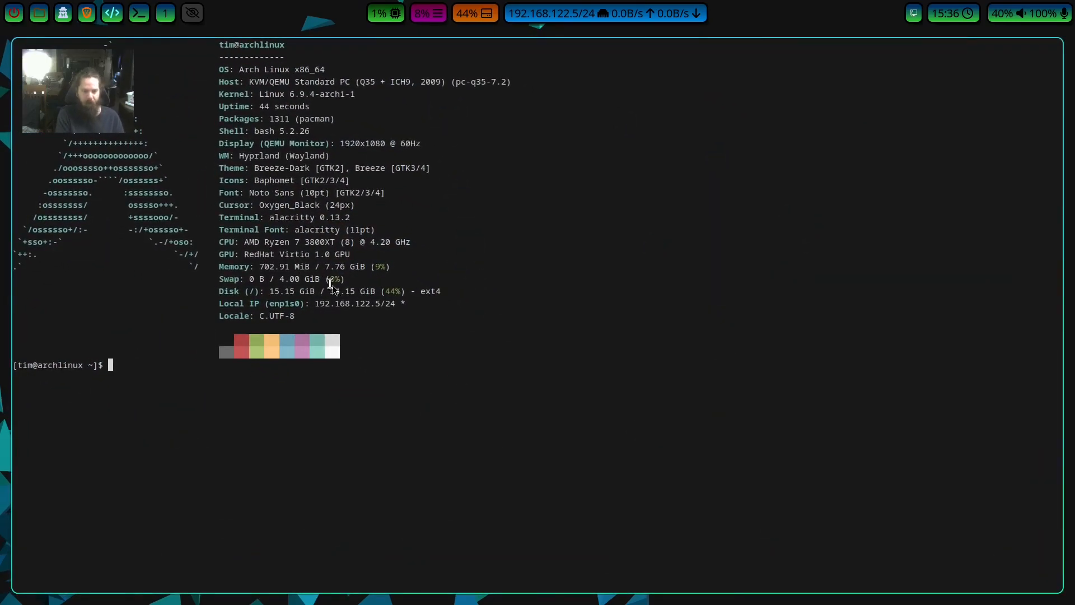
{"action": "type", "text": "yay "}
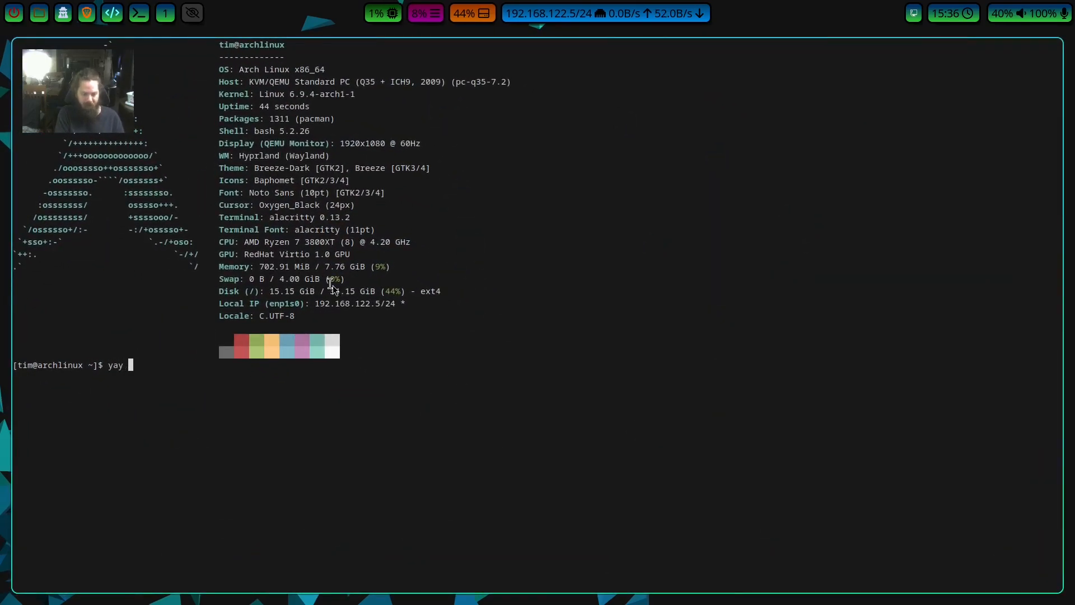
{"action": "type", "text": "-S wlogou"}
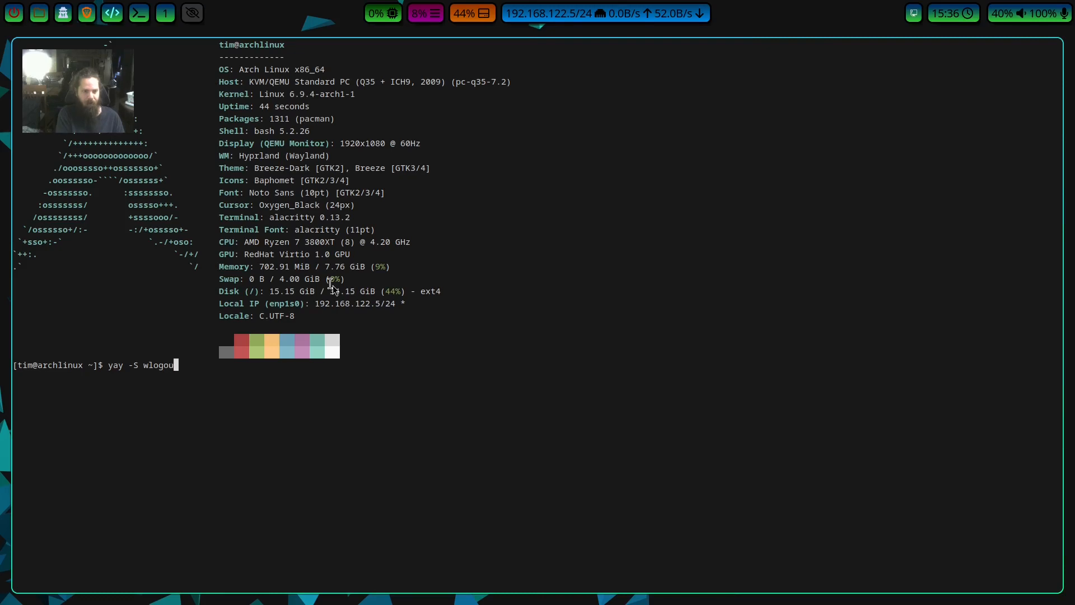
{"action": "type", "text": "t"}
{"action": "key", "text": "Return"}
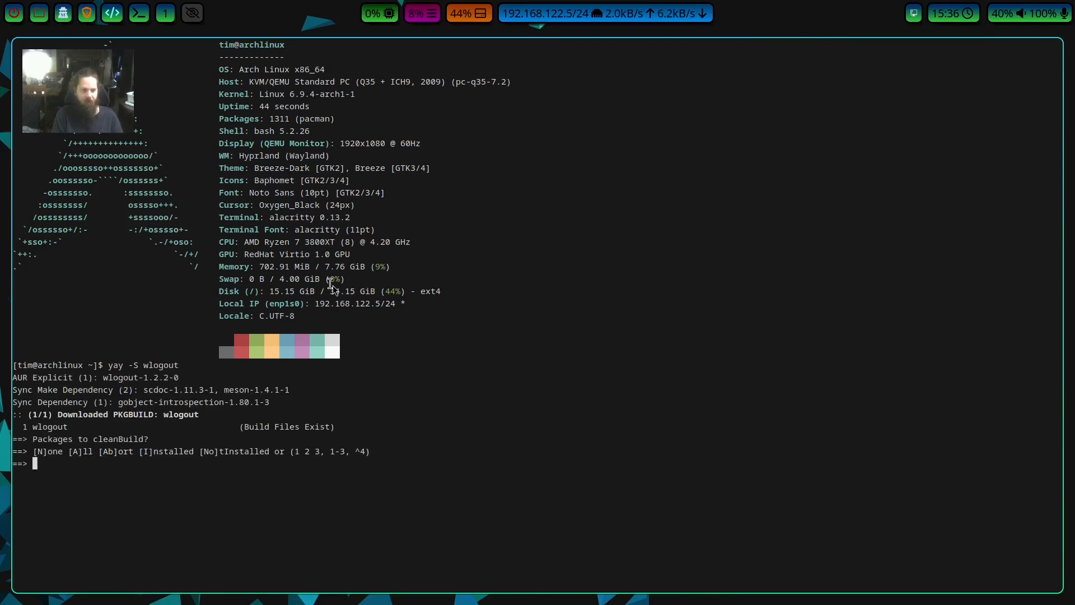
Answer the wlogout build prompts: clean build all, show no diffs, keep the make dependencies and import the required PGP key.
{"action": "type", "text": "a"}
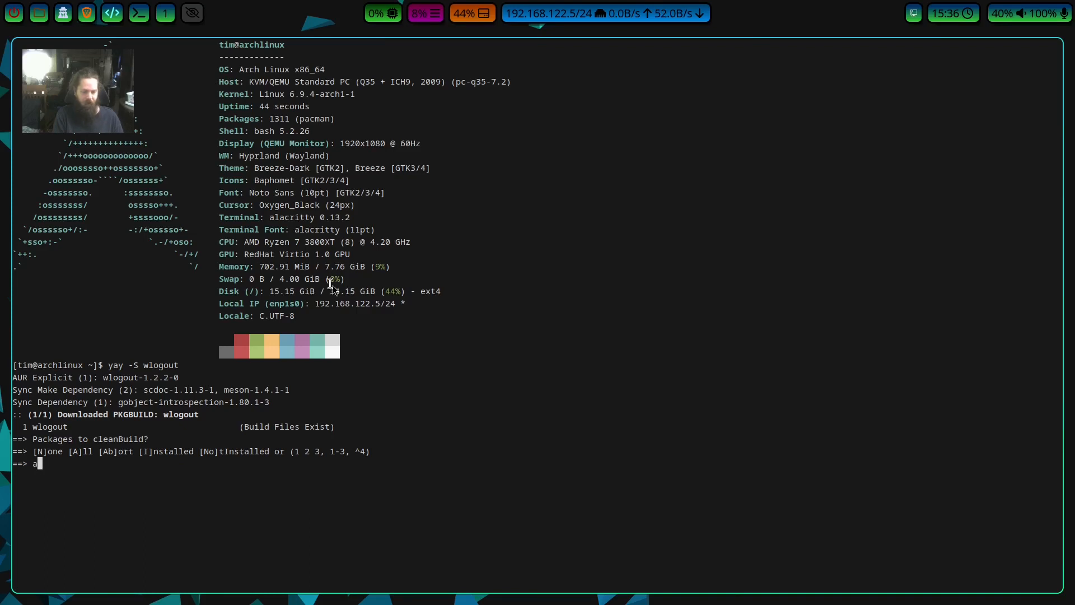
{"action": "key", "text": "Return"}
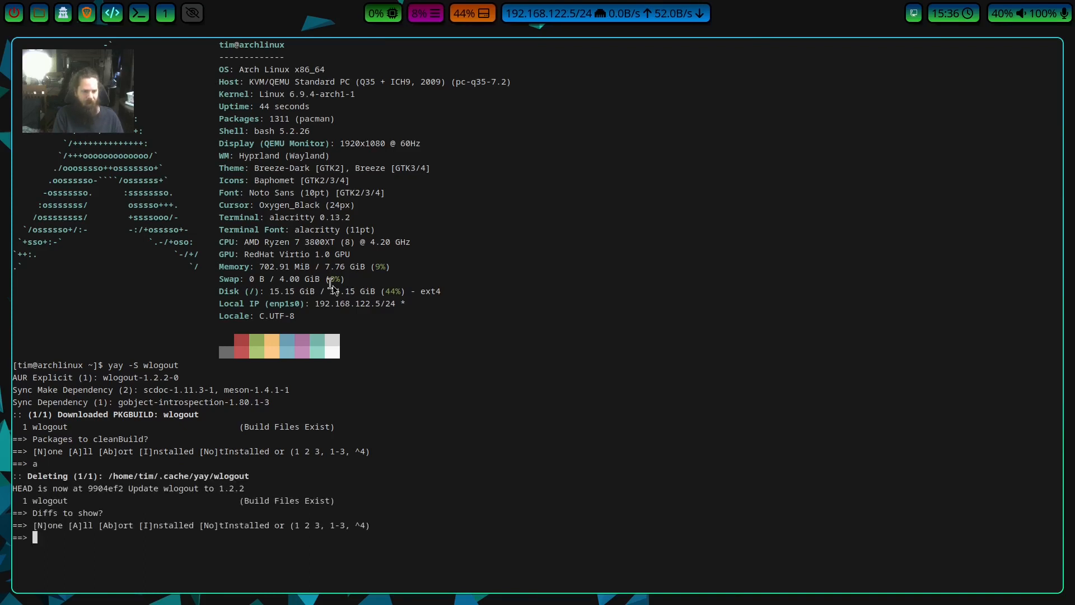
{"action": "type", "text": "n"}
{"action": "key", "text": "Return"}
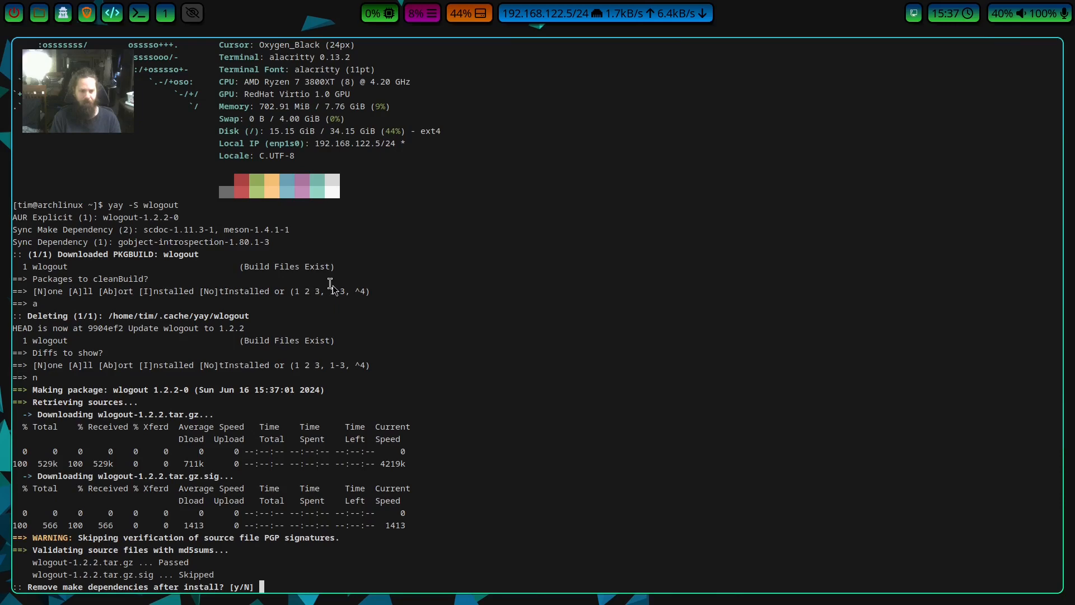
{"action": "key", "text": "Return"}
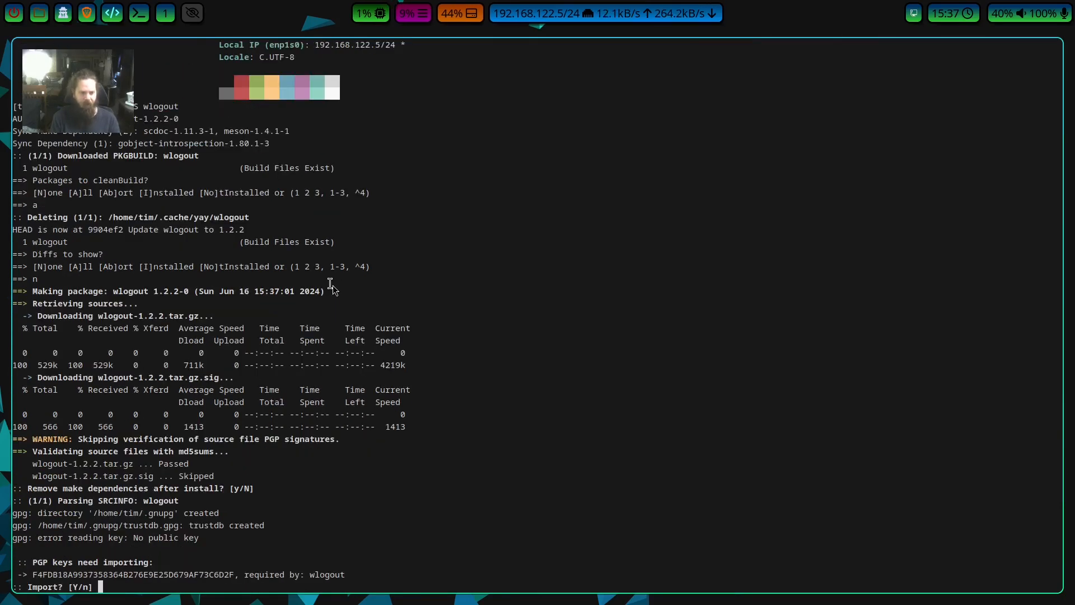
{"action": "key", "text": "Return"}
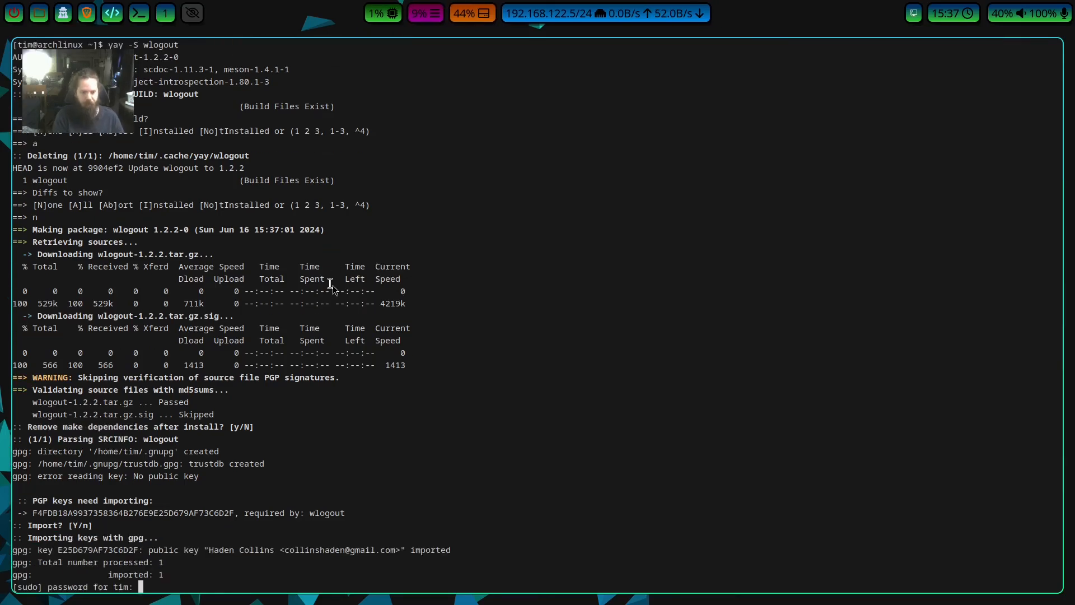
Enter the sudo password, accept installing the build dependencies and wlogout, and exit the terminal.
{"action": "key", "text": "Return"}
{"action": "key", "text": "Return"}
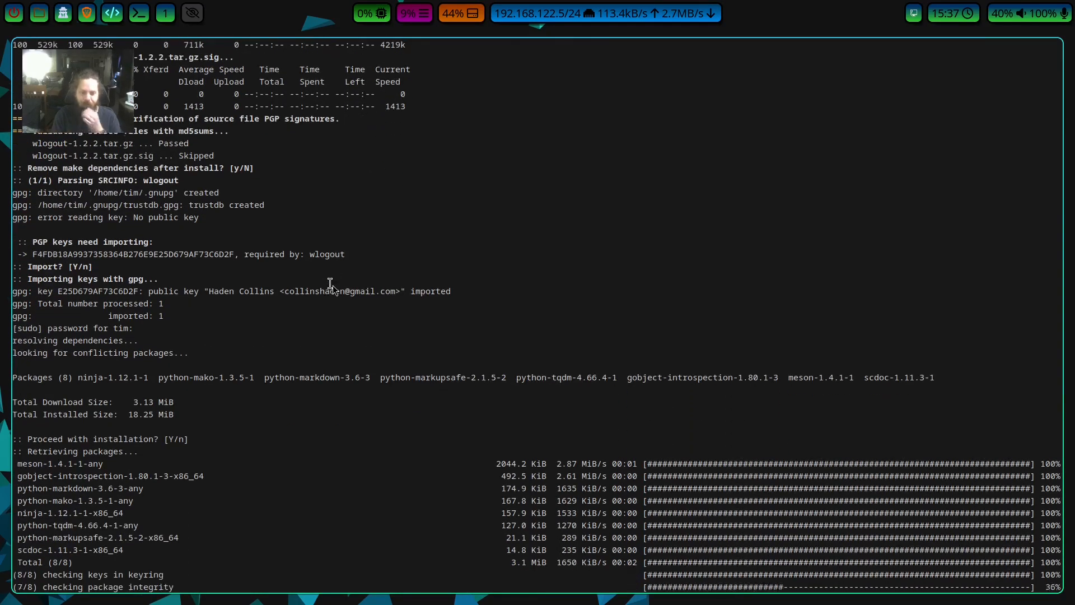
{"action": "key", "text": "Return"}
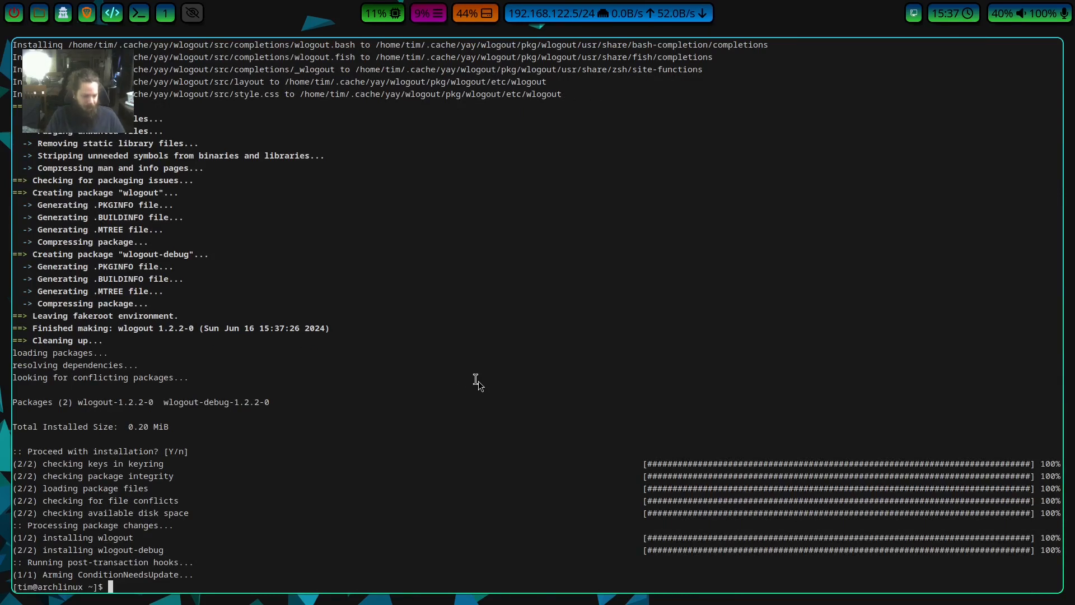
{"action": "type", "text": "exit"}
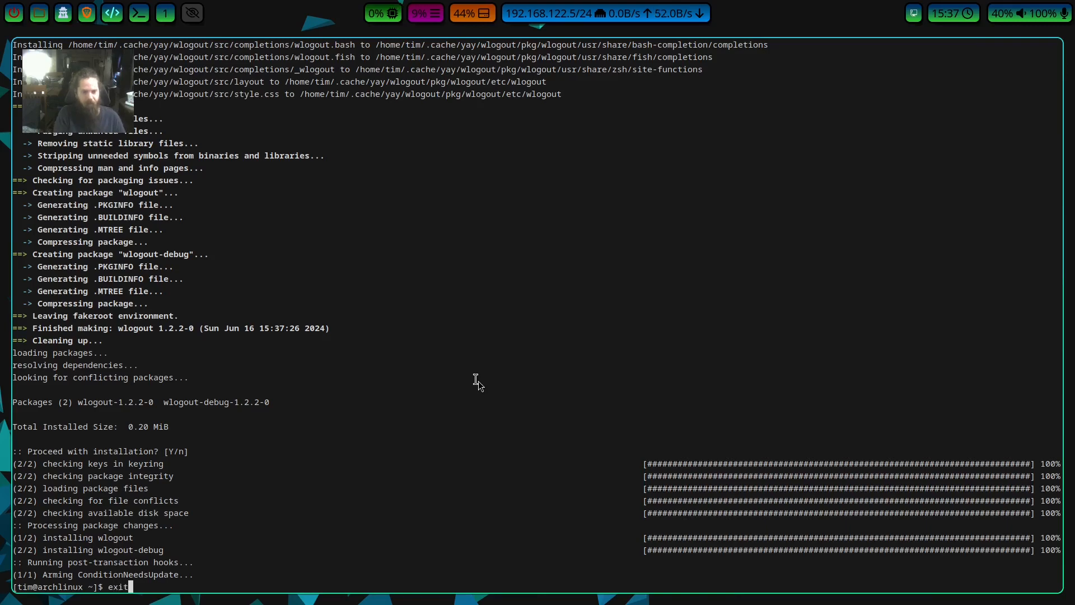
{"action": "key", "text": "Return"}
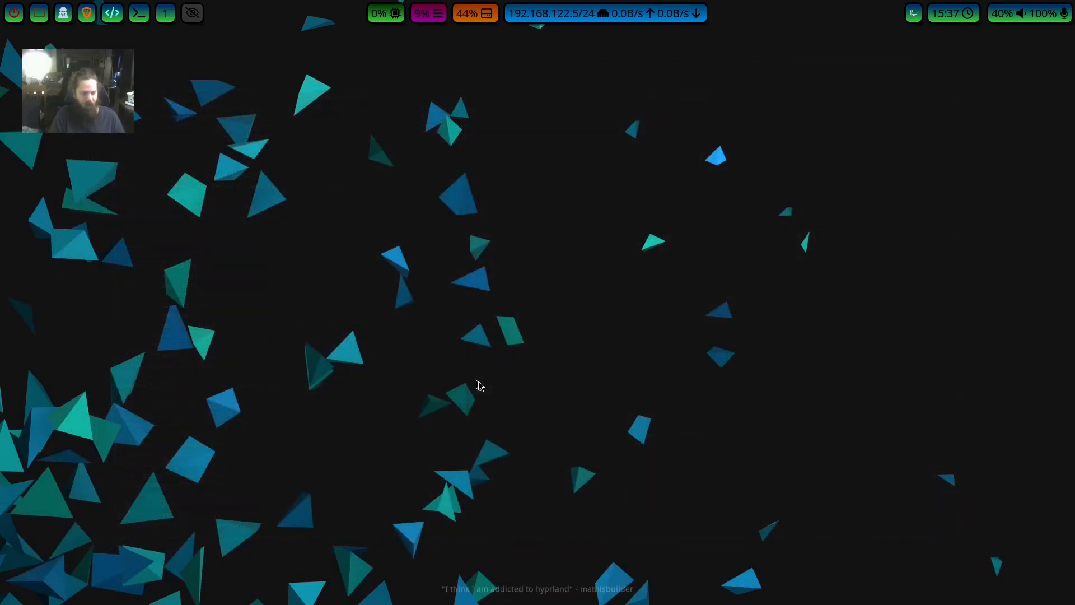
Test the wlogout power menu by opening it twice, moving through its options and dismissing it without choosing one.
{"action": "key", "text": "super+m"}
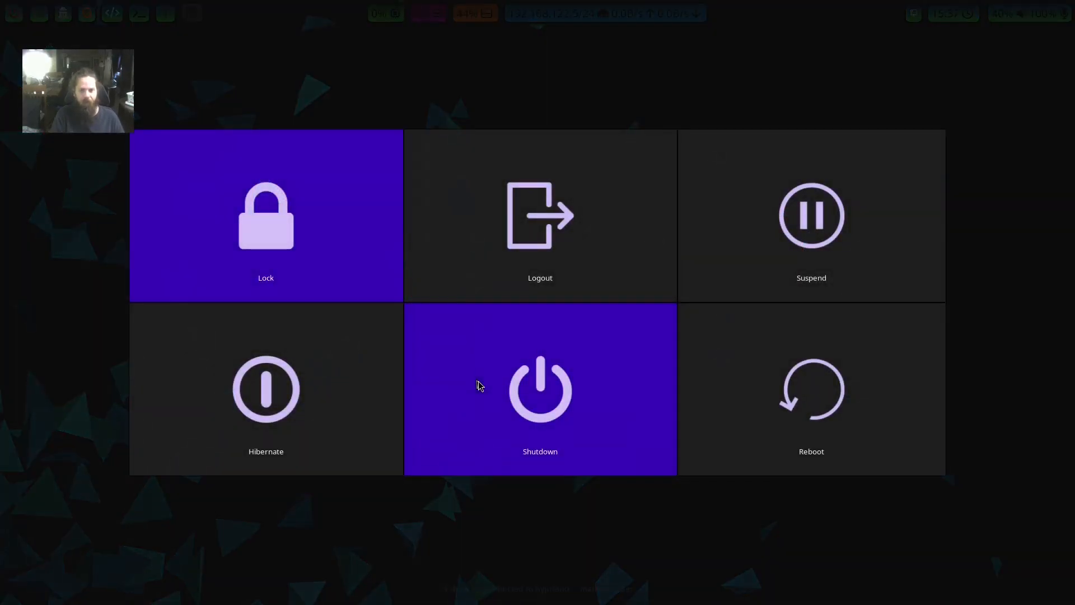
{"action": "key", "text": "Right"}
{"action": "key", "text": "Down"}
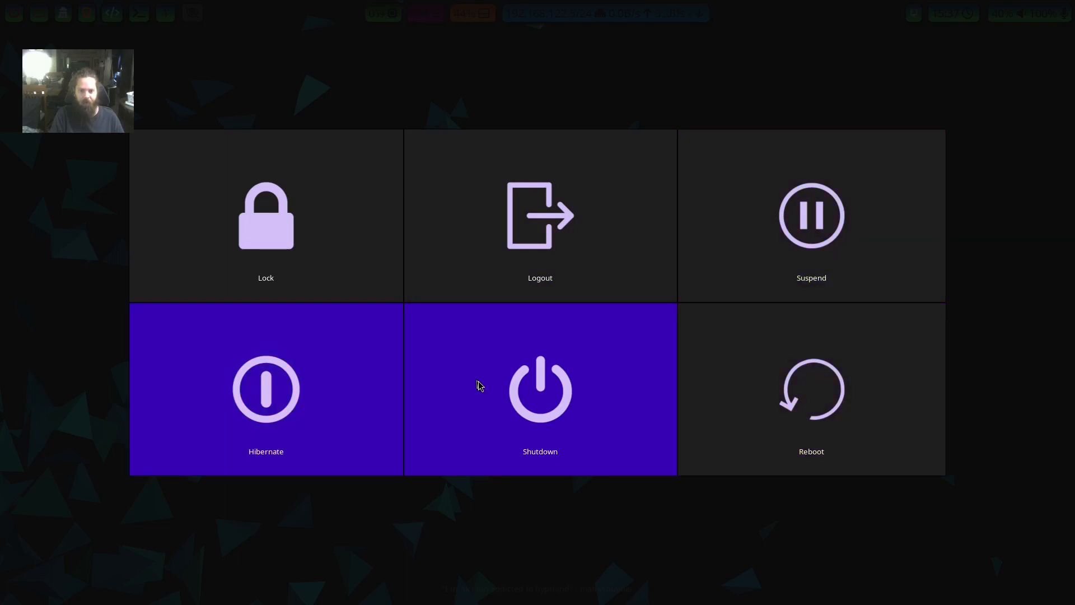
{"action": "key", "text": "Down"}
{"action": "key", "text": "Left"}
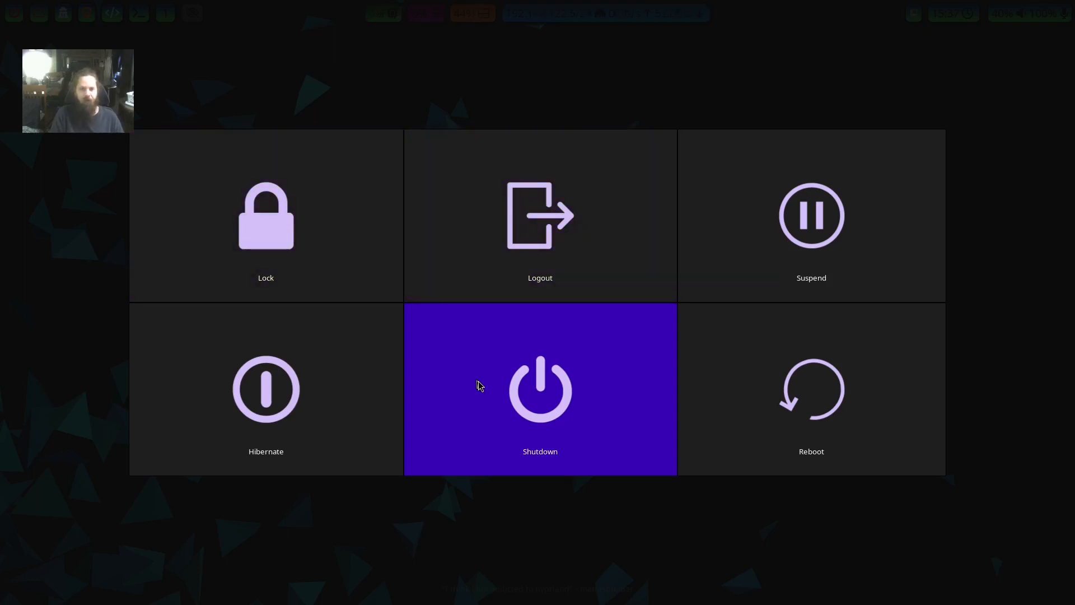
{"action": "key", "text": "Right"}
{"action": "key", "text": "Escape"}
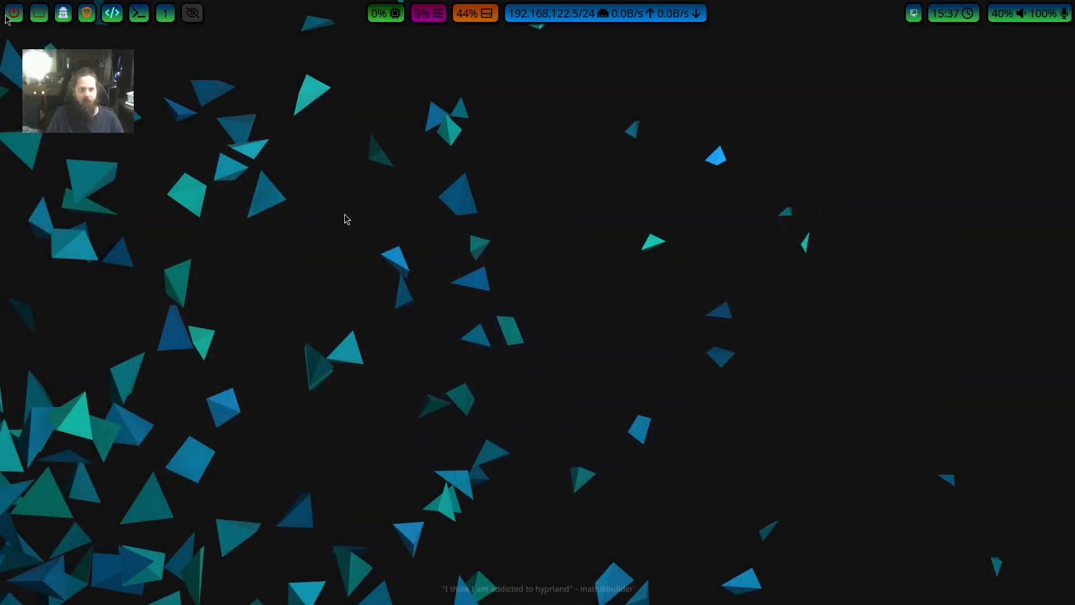
{"action": "left_click", "coordinate": [16, 15]}
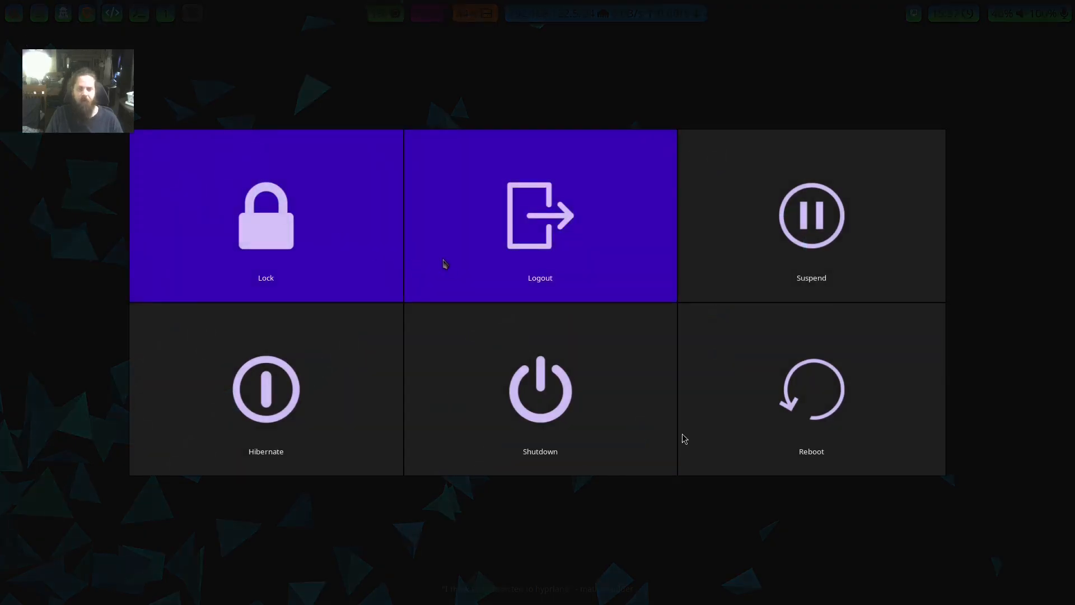
{"action": "key", "text": "Escape"}
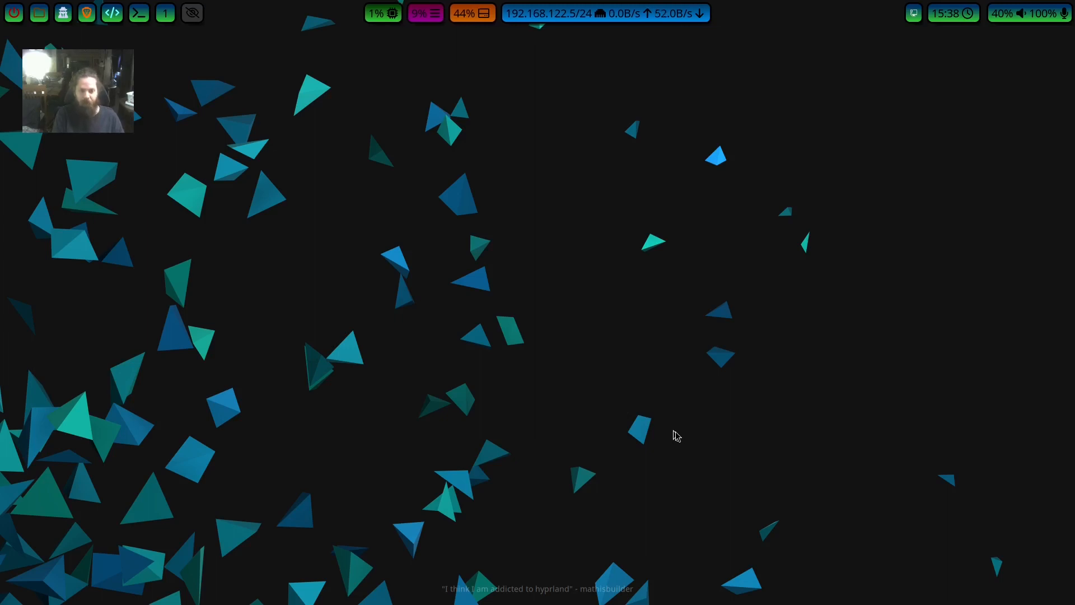
Launch KDE System Settings from the application launcher.
{"action": "key", "text": "super+r"}
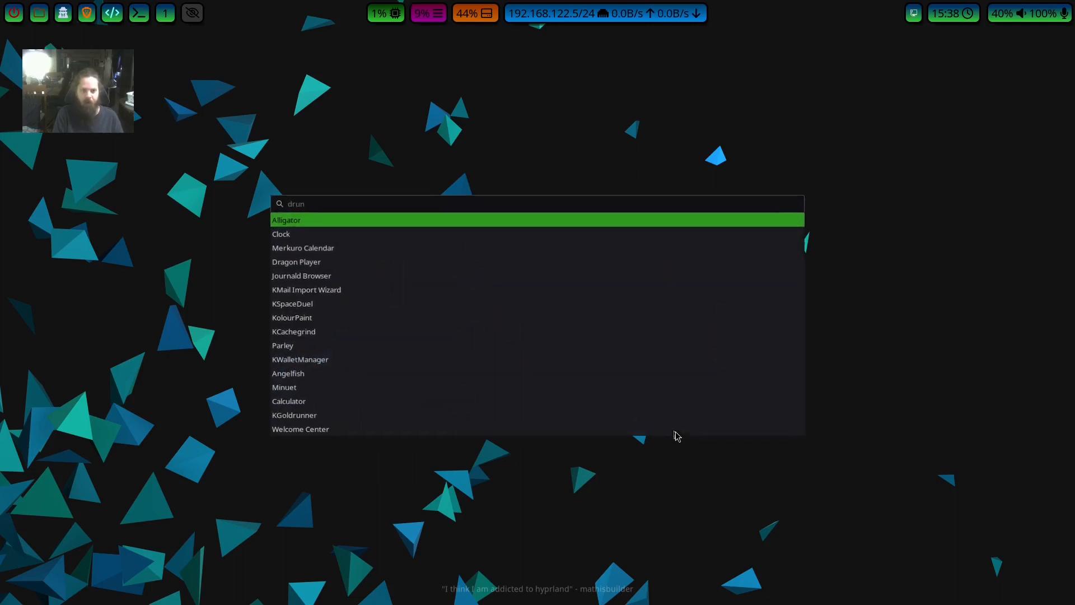
{"action": "type", "text": "kdes"}
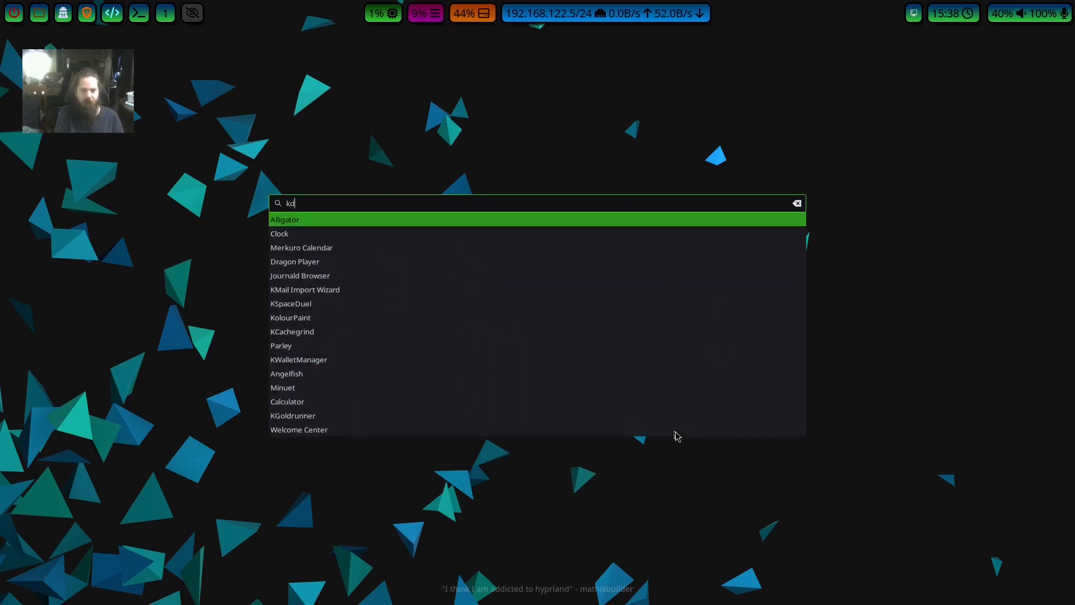
{"action": "type", "text": "k"}
{"action": "key", "text": "BackSpace"}
{"action": "key", "text": "Return"}
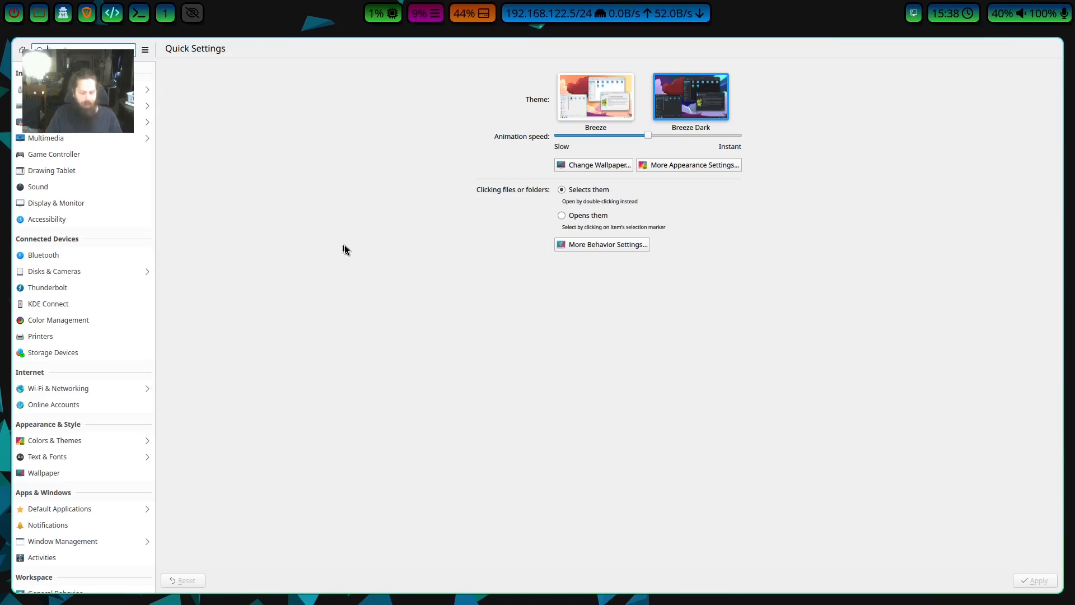
{"action": "key", "text": "super+d"}
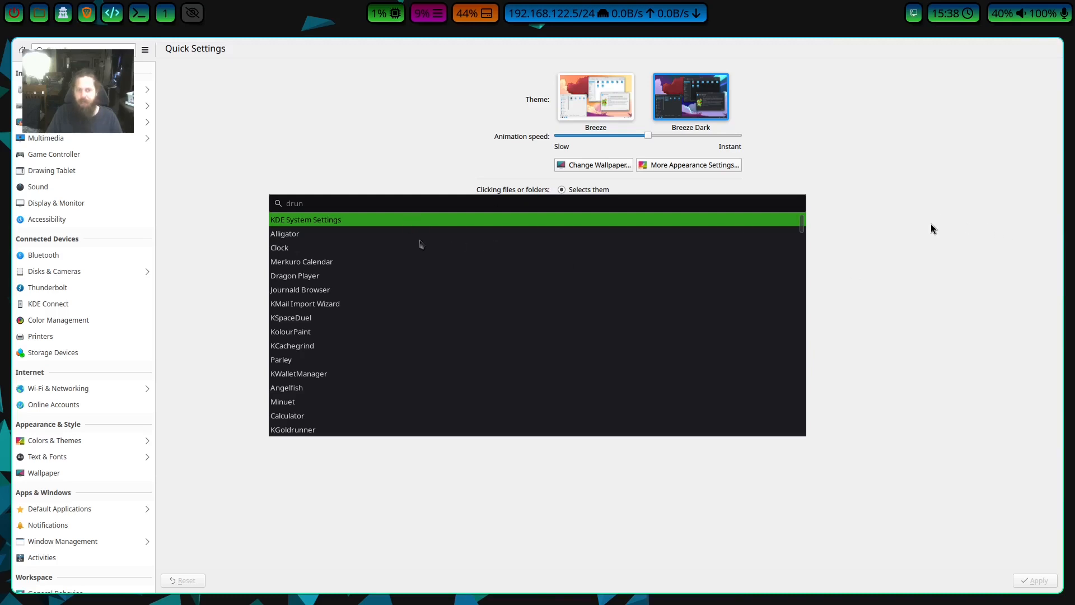
{"action": "key", "text": "Escape"}
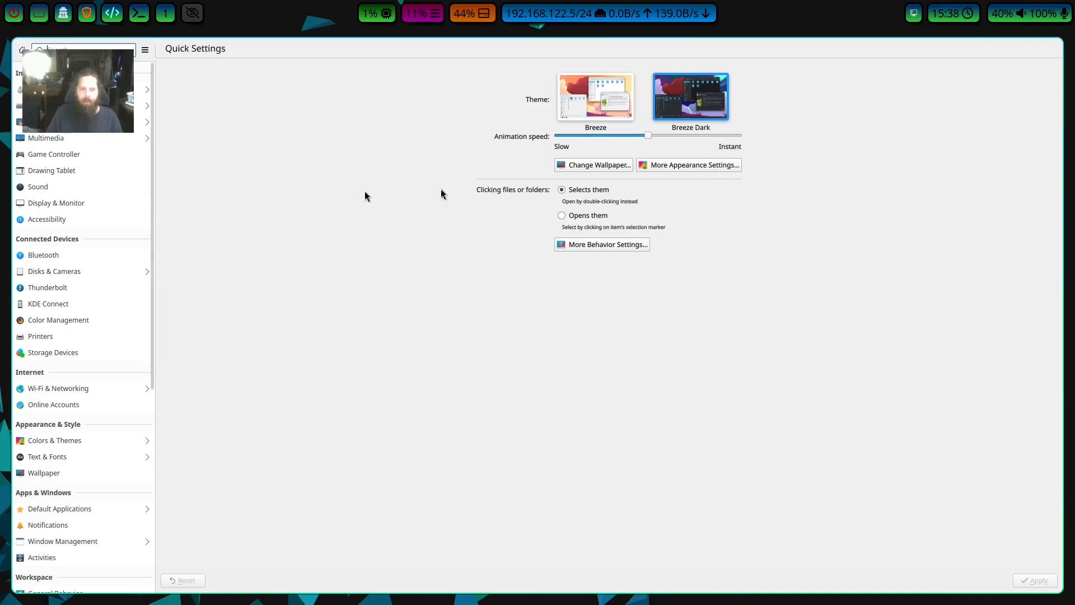
Open the full appearance settings and apply the Breeze Dark global theme.
{"action": "left_click", "coordinate": [691, 166]}
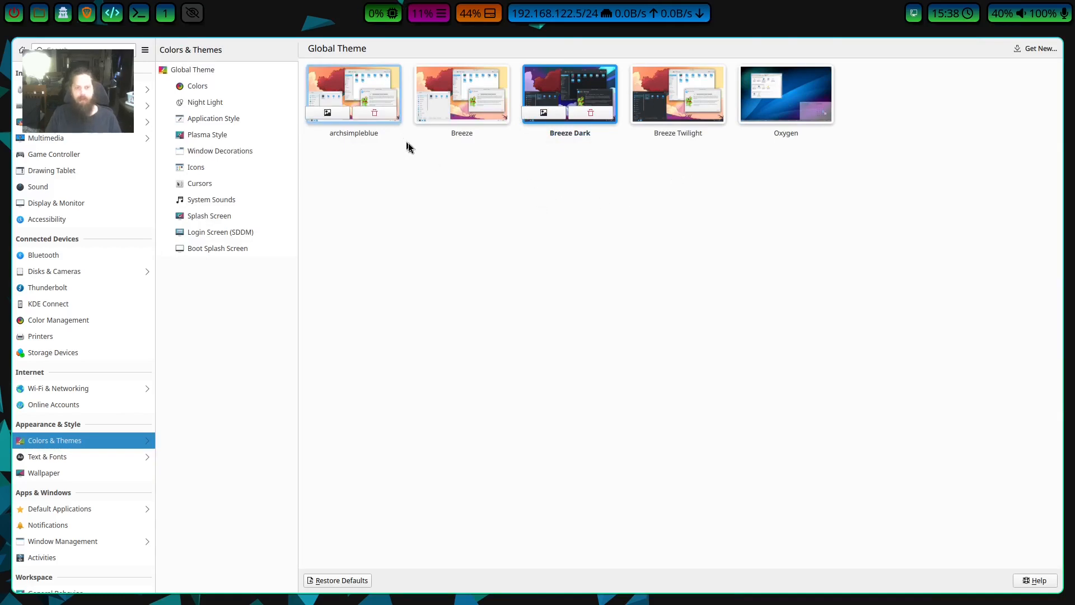
{"action": "left_click", "coordinate": [562, 96]}
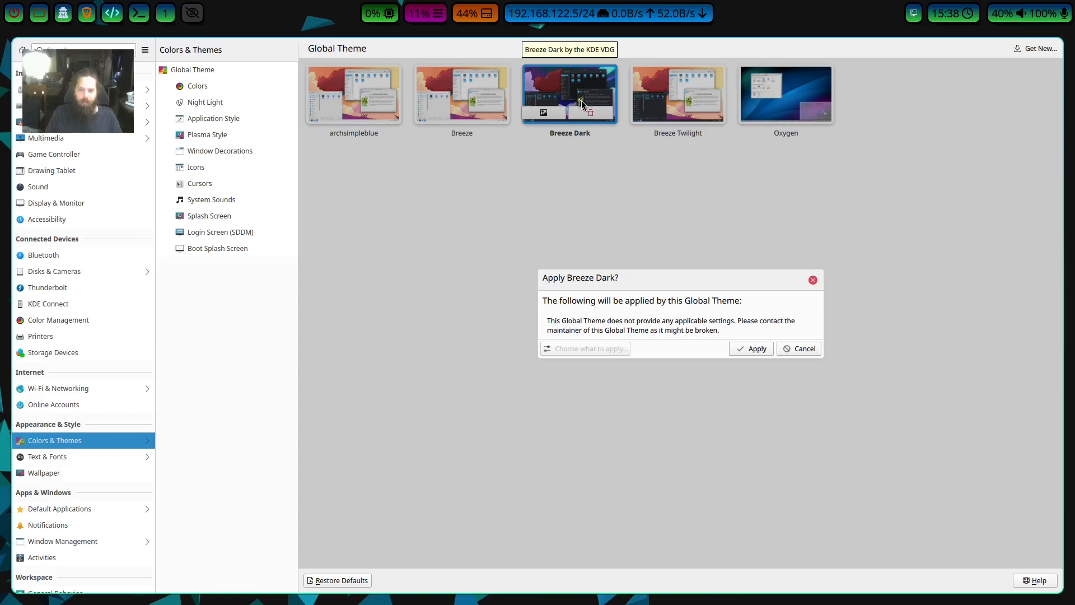
{"action": "left_click", "coordinate": [573, 100]}
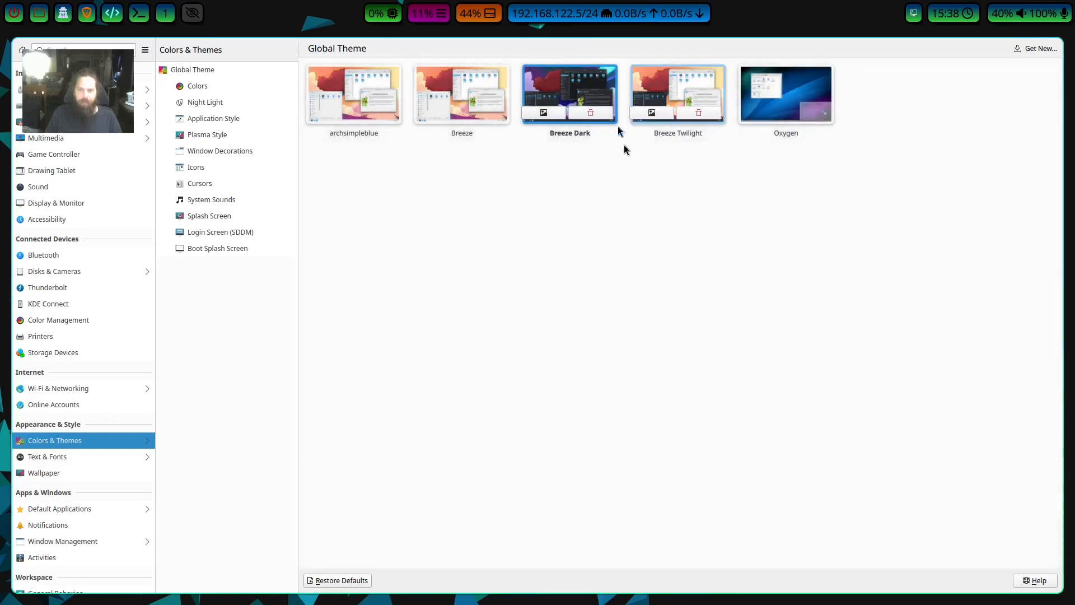
{"action": "left_click", "coordinate": [590, 102]}
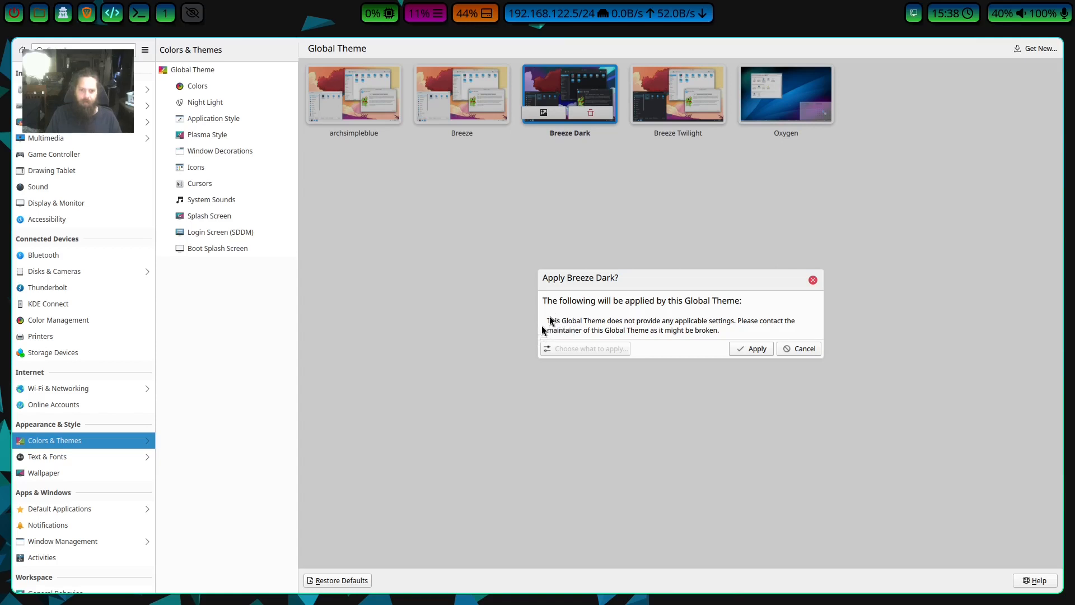
{"action": "left_click", "coordinate": [752, 349]}
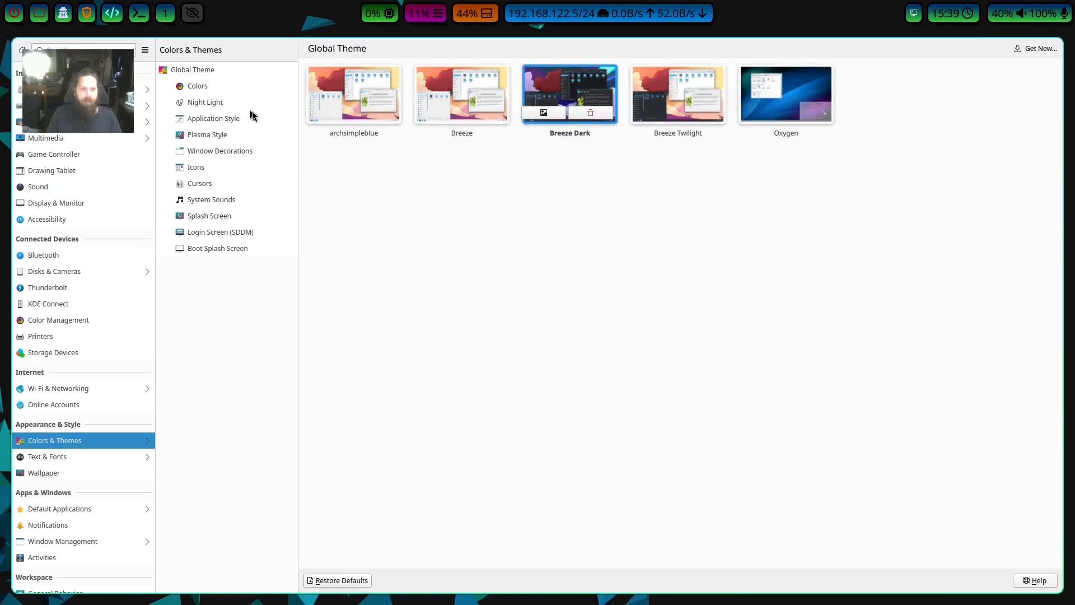
Check the application styles, and apply Jade_kde as the Plasma style.
{"action": "left_click", "coordinate": [213, 120]}
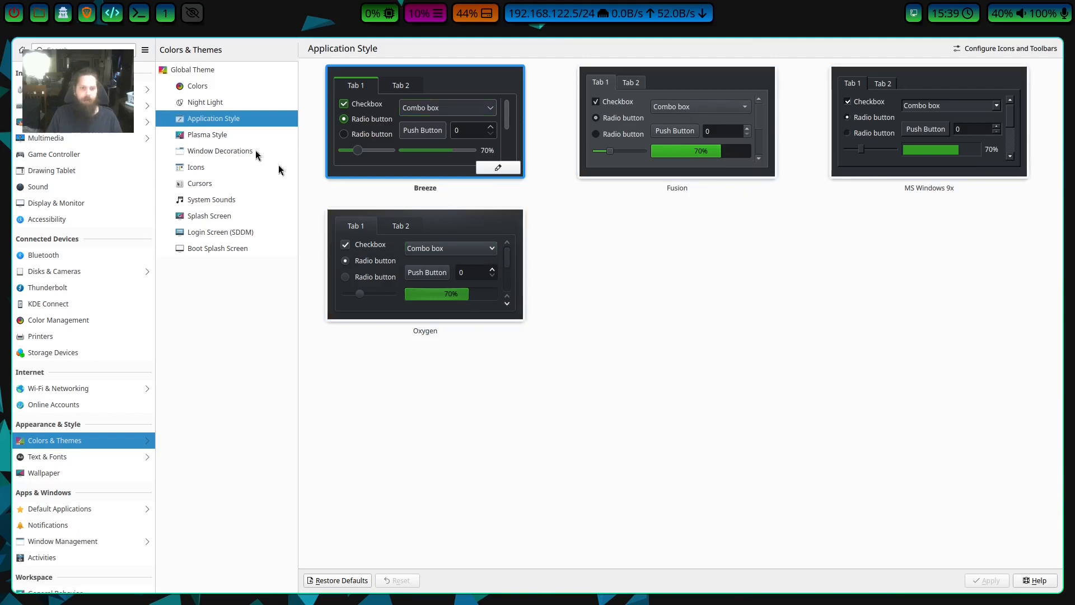
{"action": "left_click", "coordinate": [219, 137]}
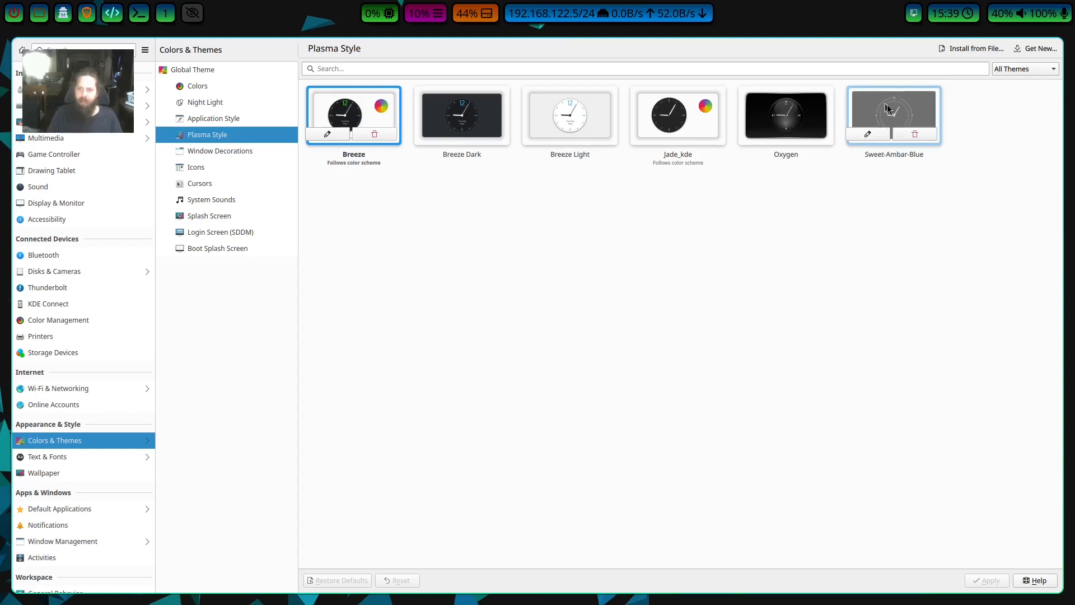
{"action": "left_click", "coordinate": [665, 100]}
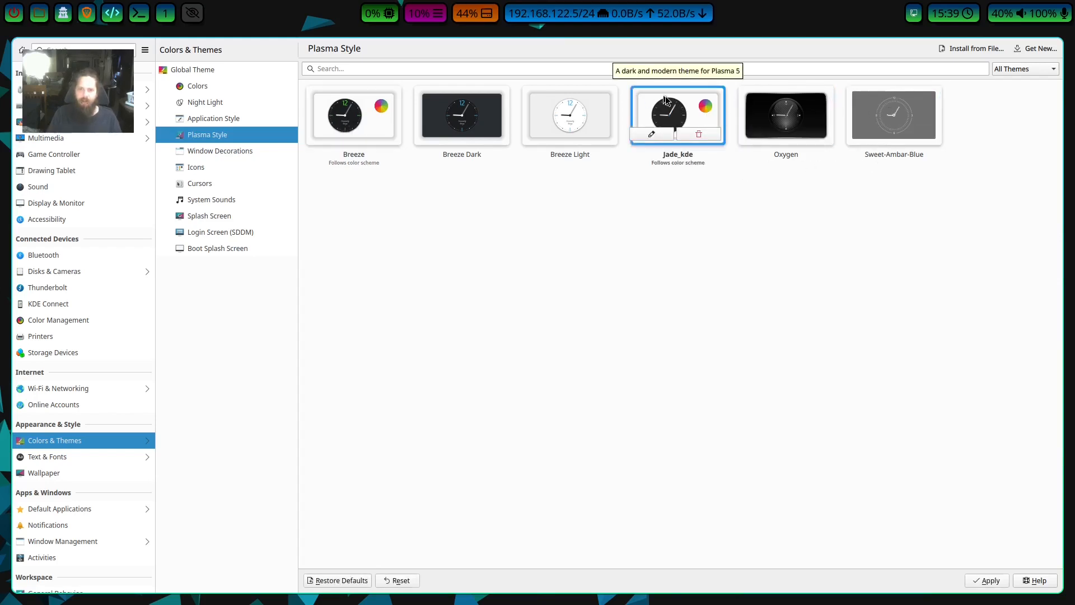
{"action": "left_click", "coordinate": [985, 581]}
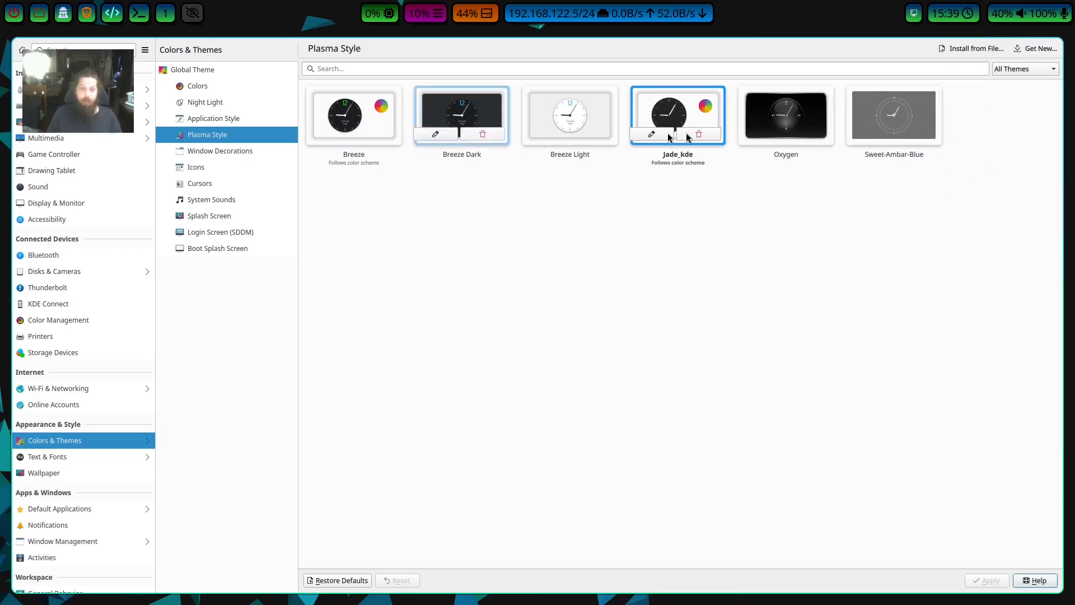
Browse the downloadable Plasma styles and close the catalogue without installing anything.
{"action": "left_click", "coordinate": [1034, 48]}
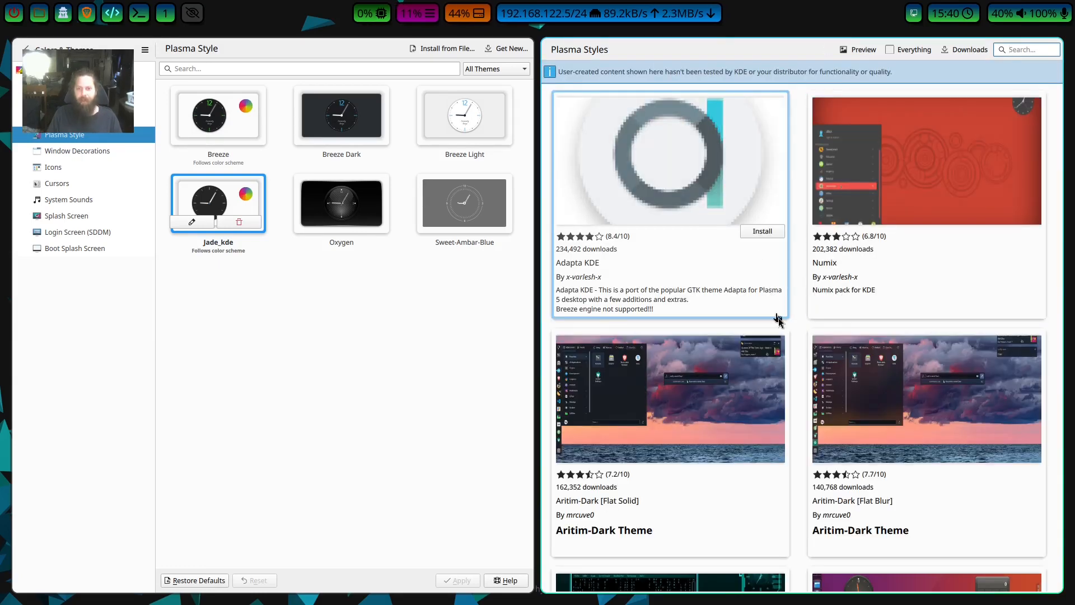
{"action": "scroll", "coordinate": [779, 363], "scroll_direction": "down", "scroll_amount": 3}
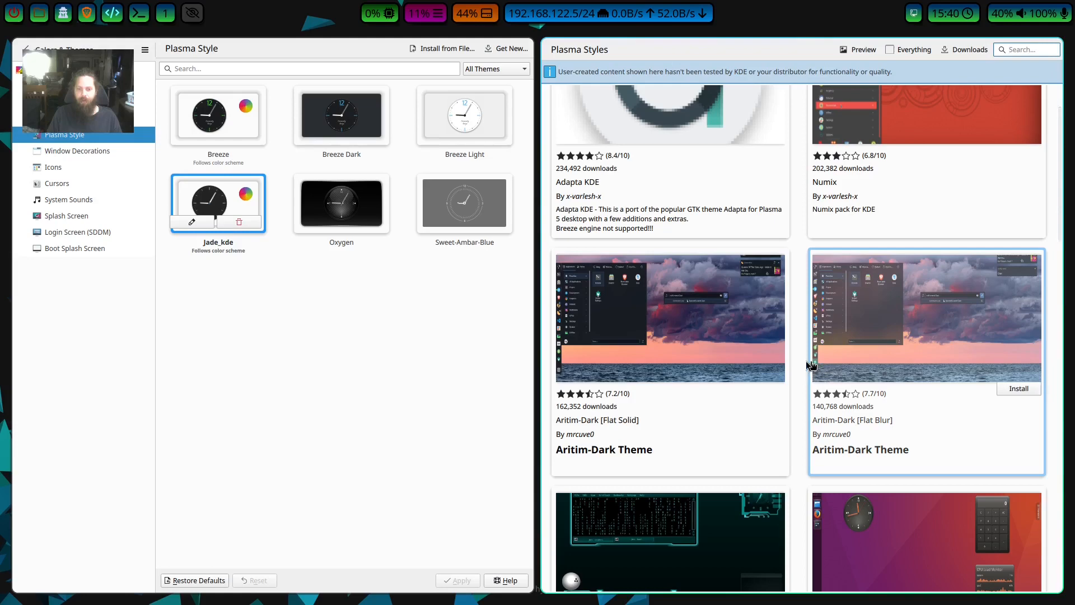
{"action": "scroll", "coordinate": [784, 313], "scroll_direction": "down", "scroll_amount": 3}
{"action": "scroll", "coordinate": [833, 329], "scroll_direction": "down", "scroll_amount": 3}
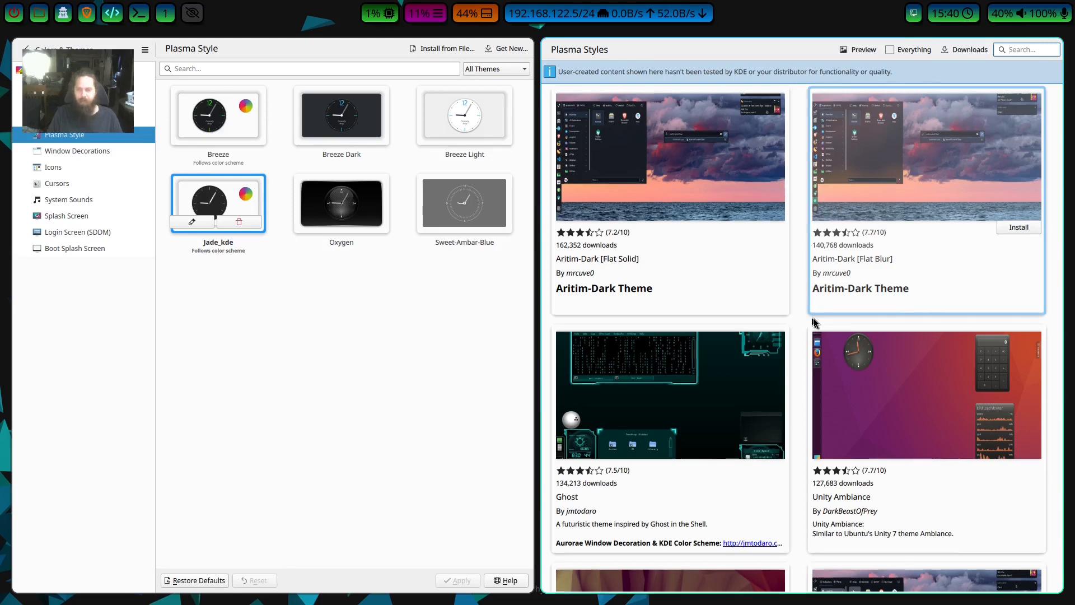
{"action": "key", "text": "Escape"}
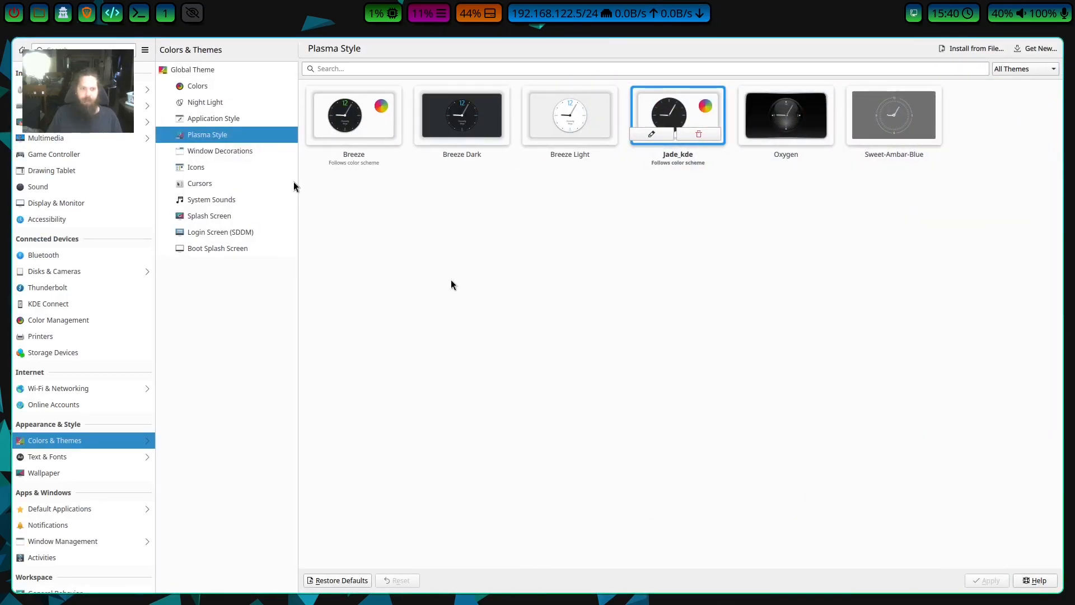
Look over the window decorations, apply the Baphomet icon theme, and briefly check the downloadable icon themes.
{"action": "left_click", "coordinate": [214, 152]}
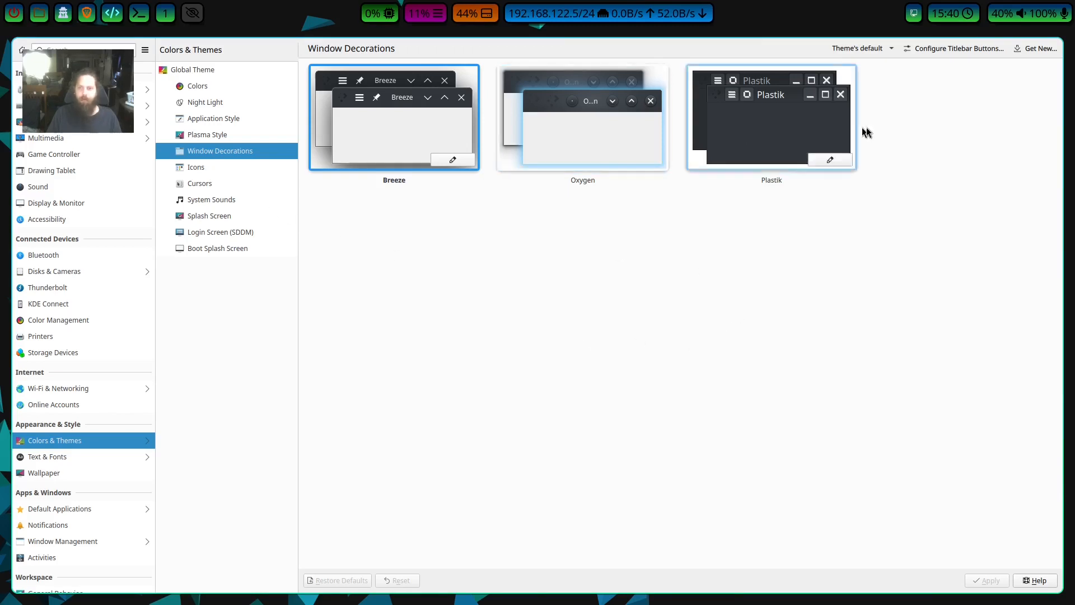
{"action": "left_click", "coordinate": [207, 169]}
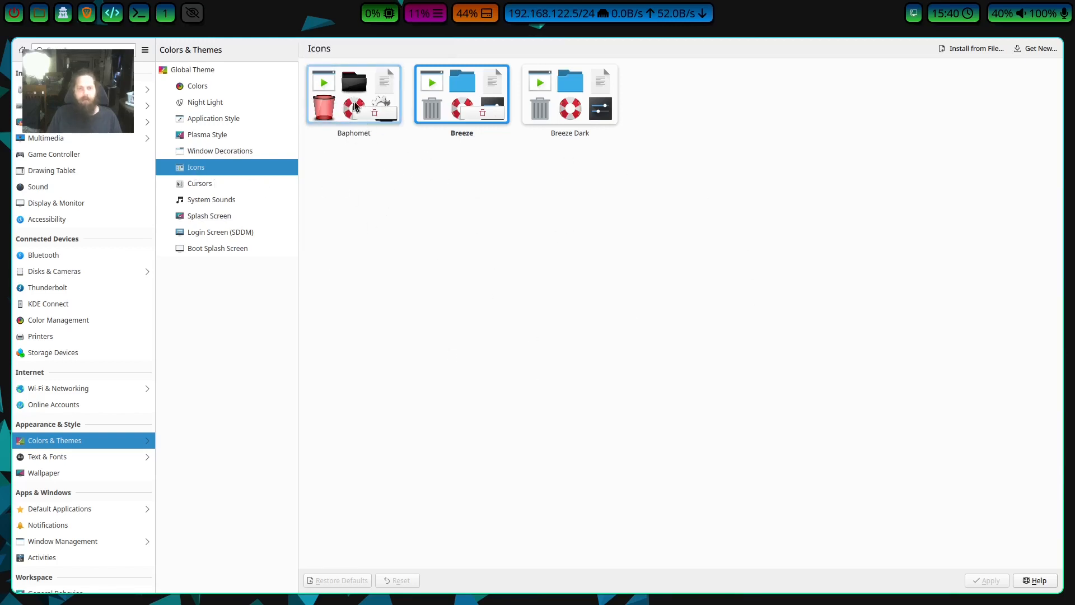
{"action": "left_click", "coordinate": [340, 75]}
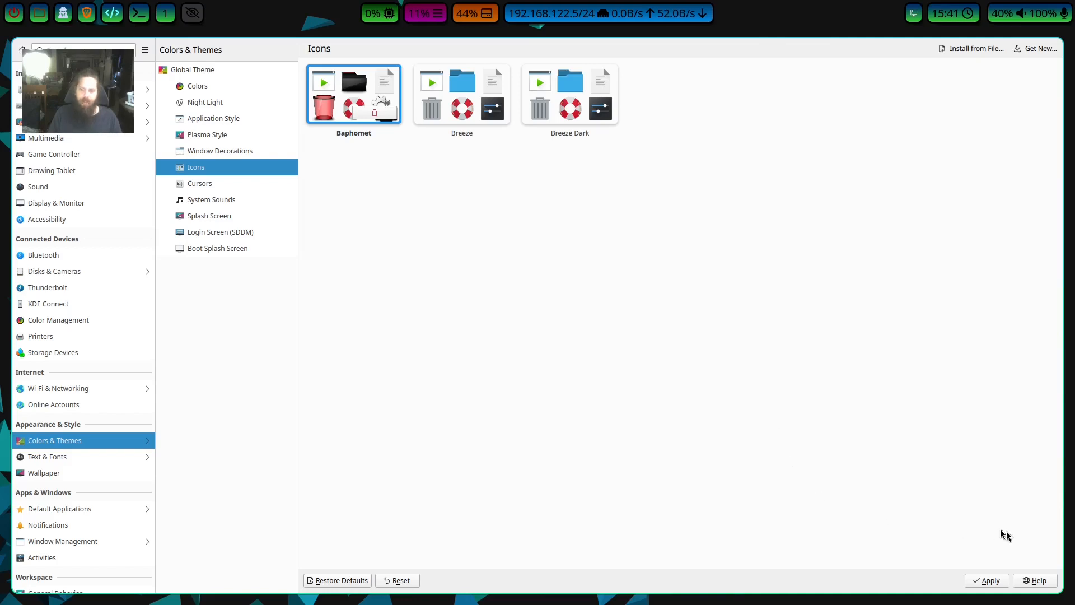
{"action": "left_click", "coordinate": [986, 580]}
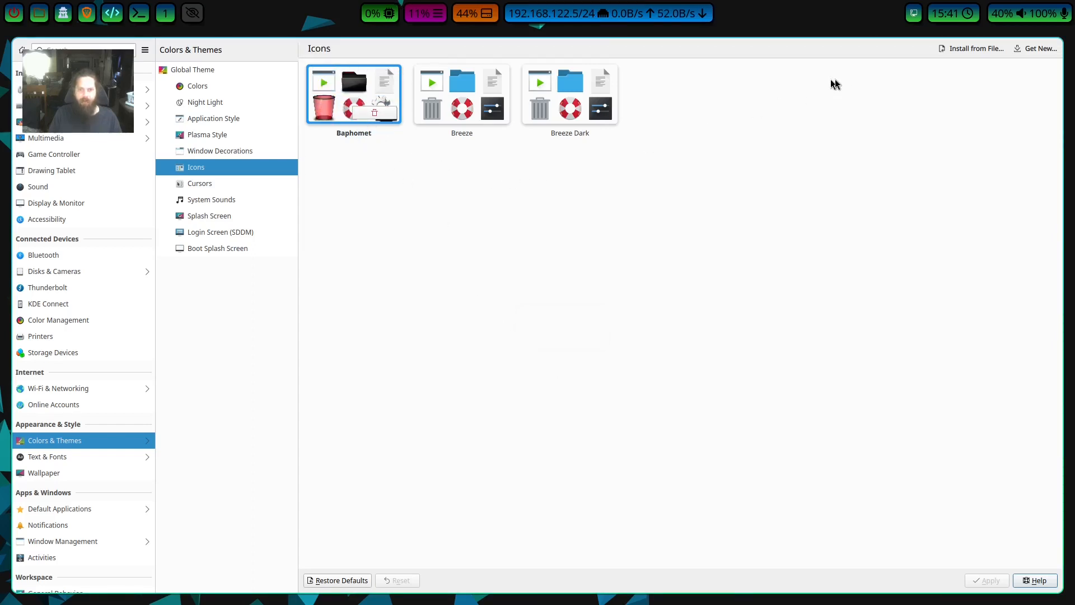
{"action": "left_click", "coordinate": [1027, 47]}
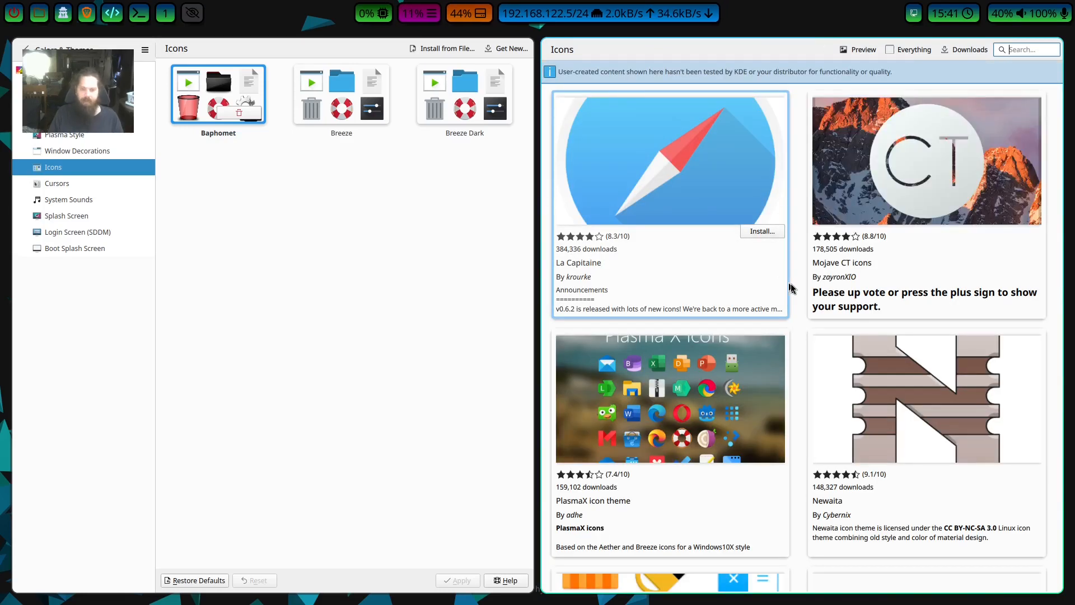
{"action": "key", "text": "Escape"}
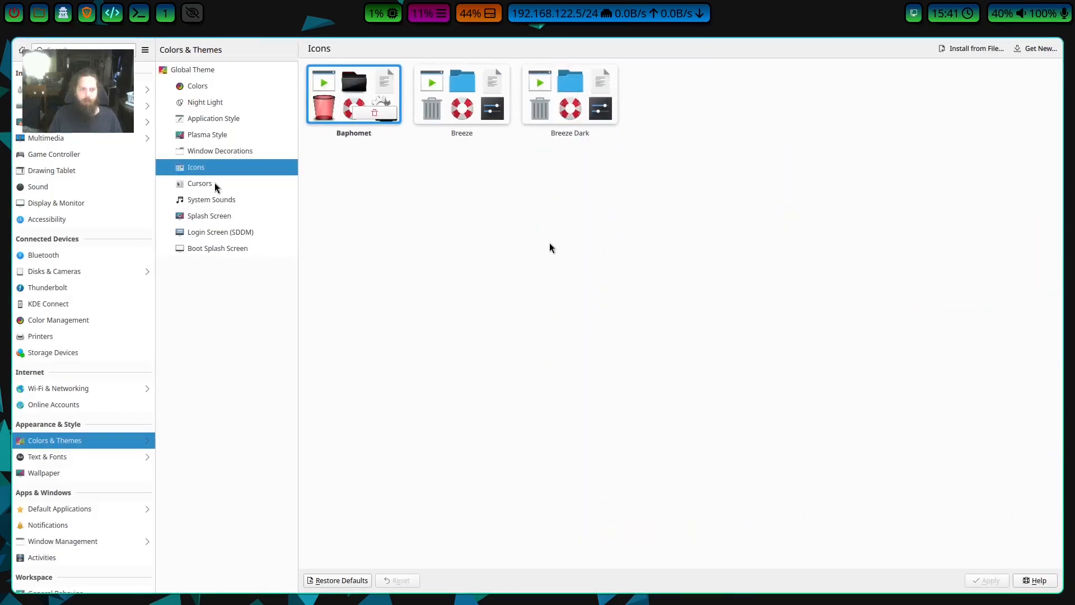
Apply the Oxygen Black cursor theme.
{"action": "left_click", "coordinate": [214, 185]}
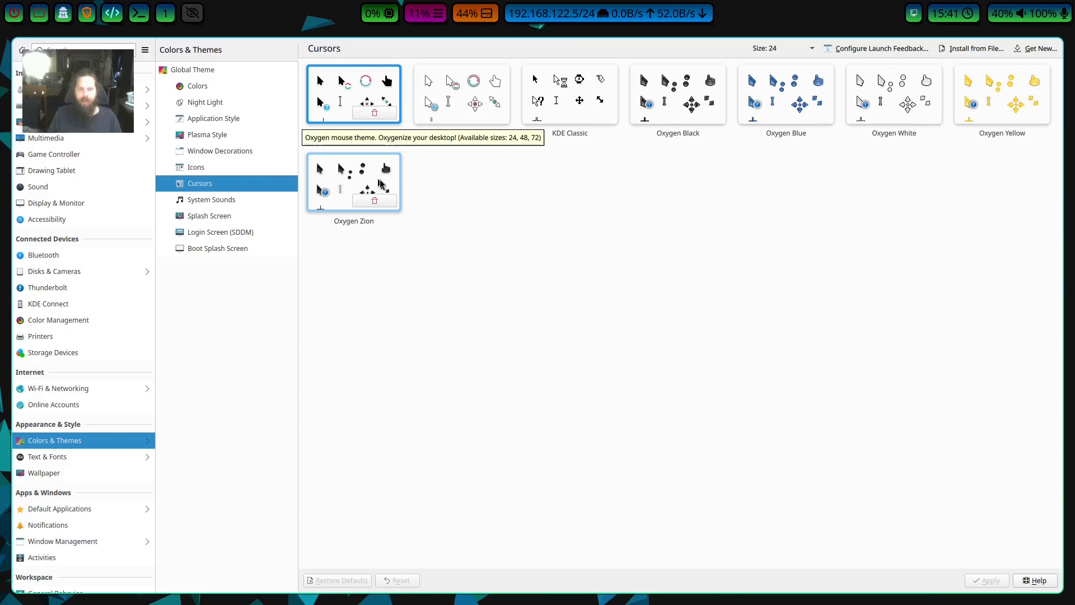
{"action": "left_click", "coordinate": [690, 86]}
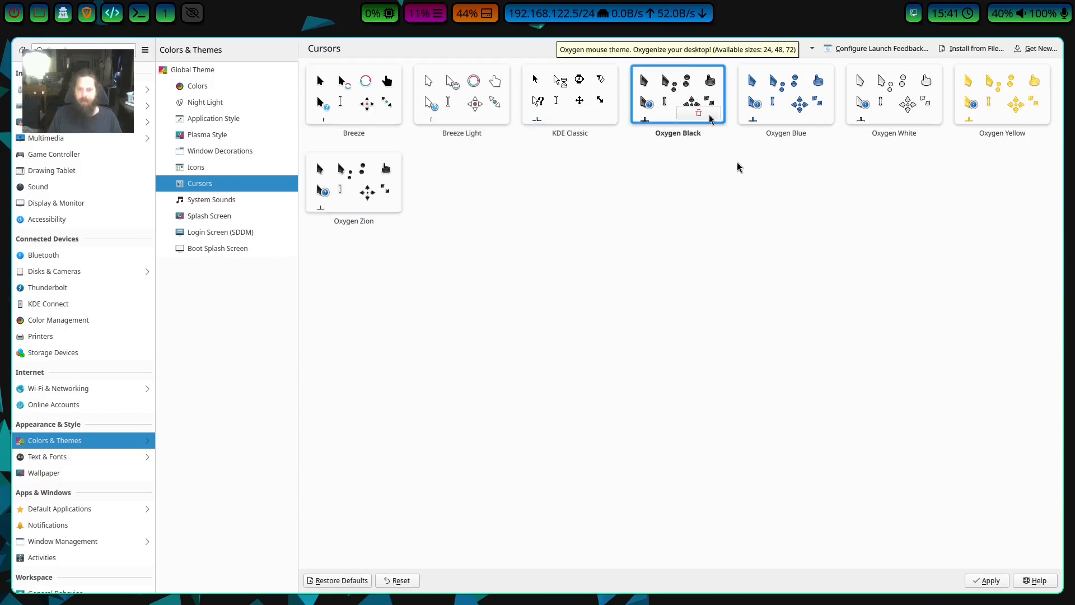
{"action": "left_click", "coordinate": [982, 580]}
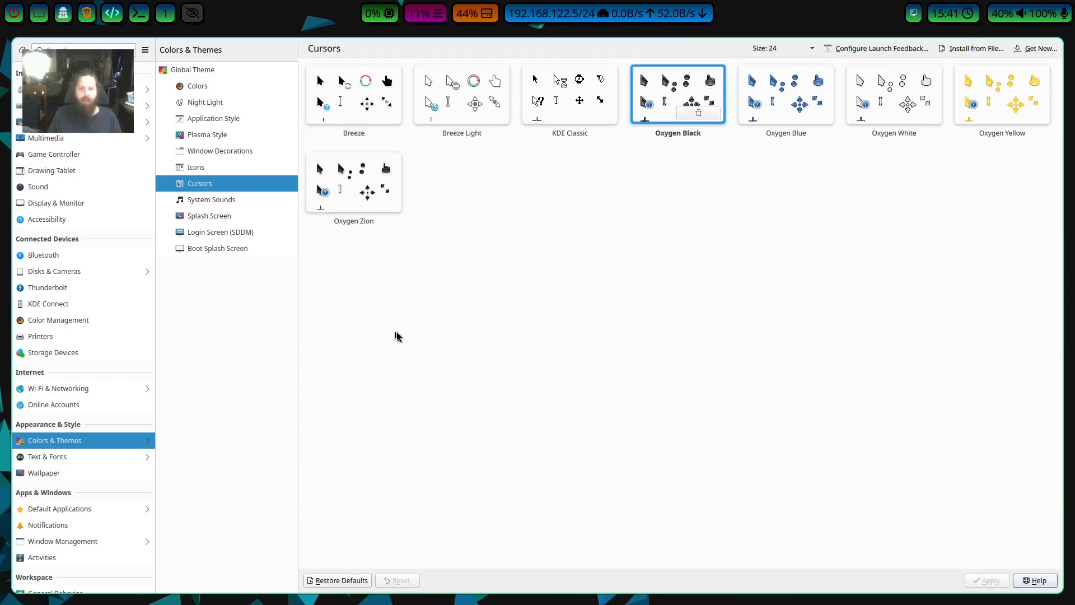
Apply archsimpleblue as the splash screen theme.
{"action": "left_click", "coordinate": [226, 217]}
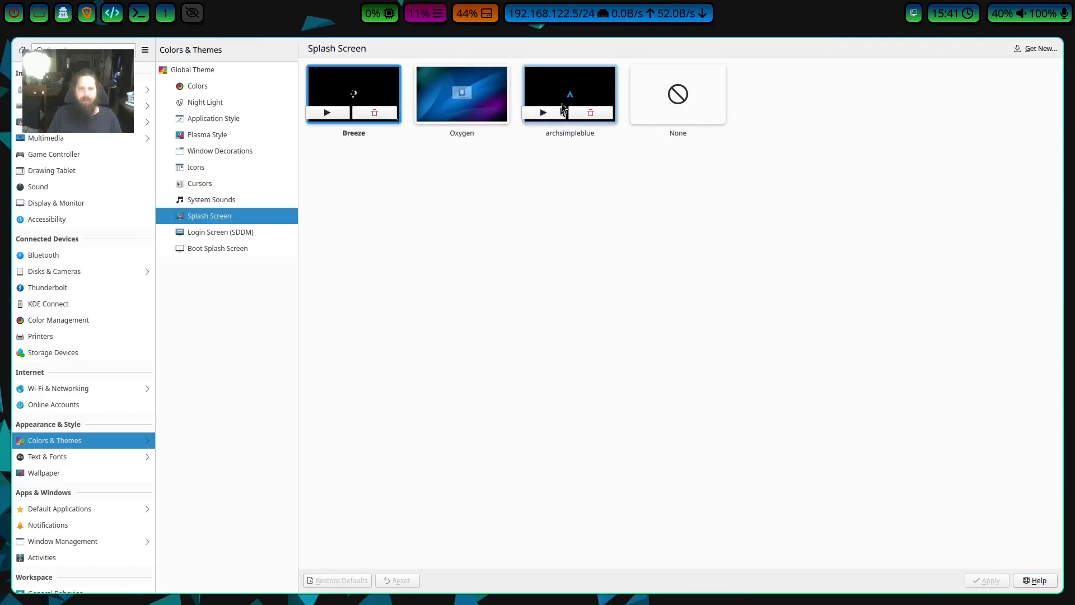
{"action": "left_click", "coordinate": [571, 80]}
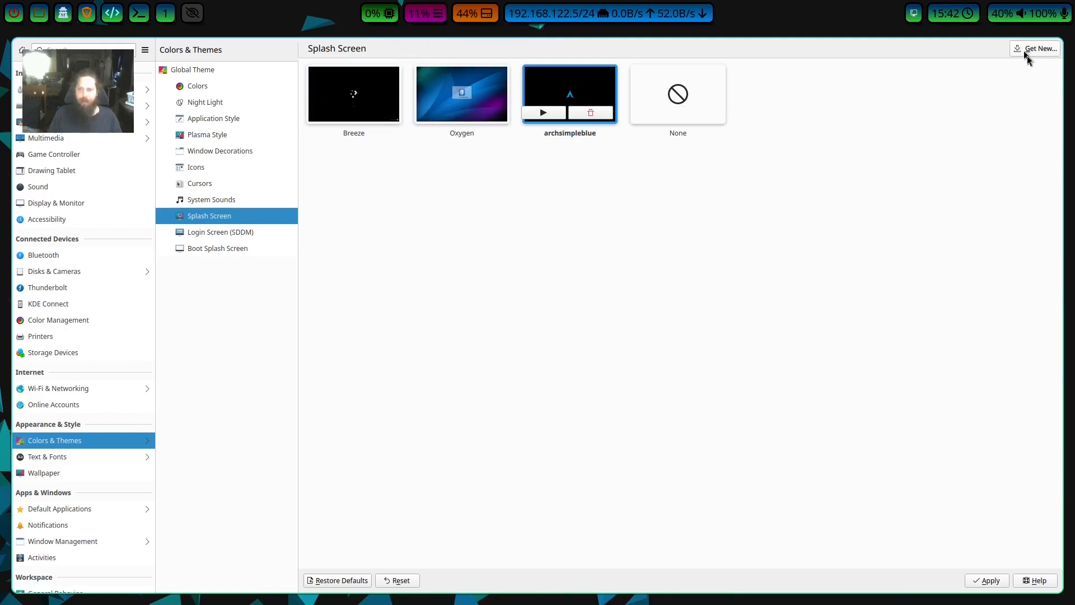
{"action": "left_click", "coordinate": [984, 583]}
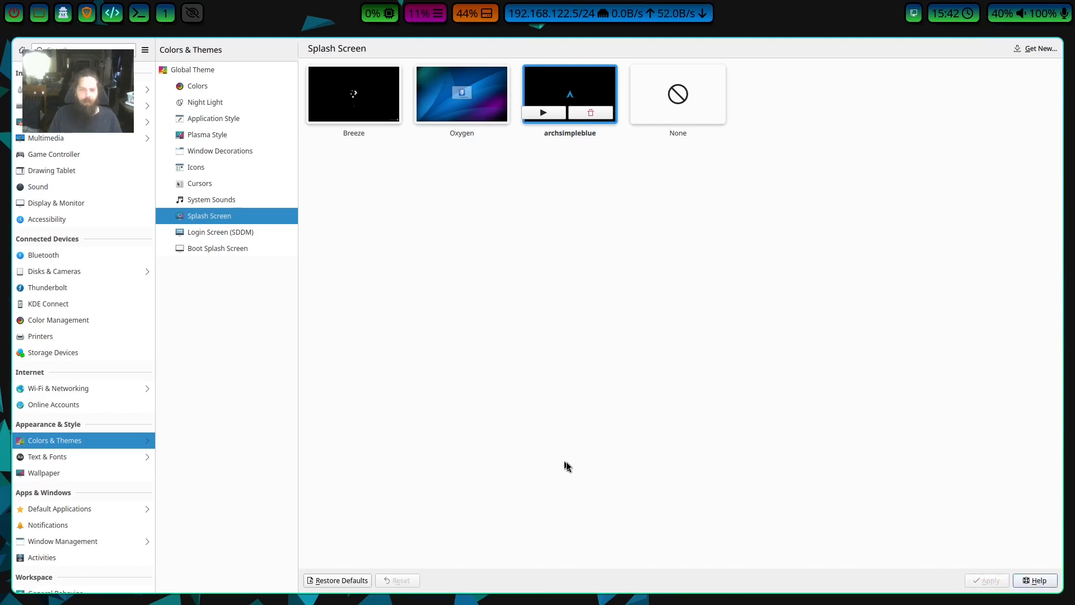
Review the SDDM login screen and boot splash screen themes, and close System Settings.
{"action": "left_click", "coordinate": [224, 232]}
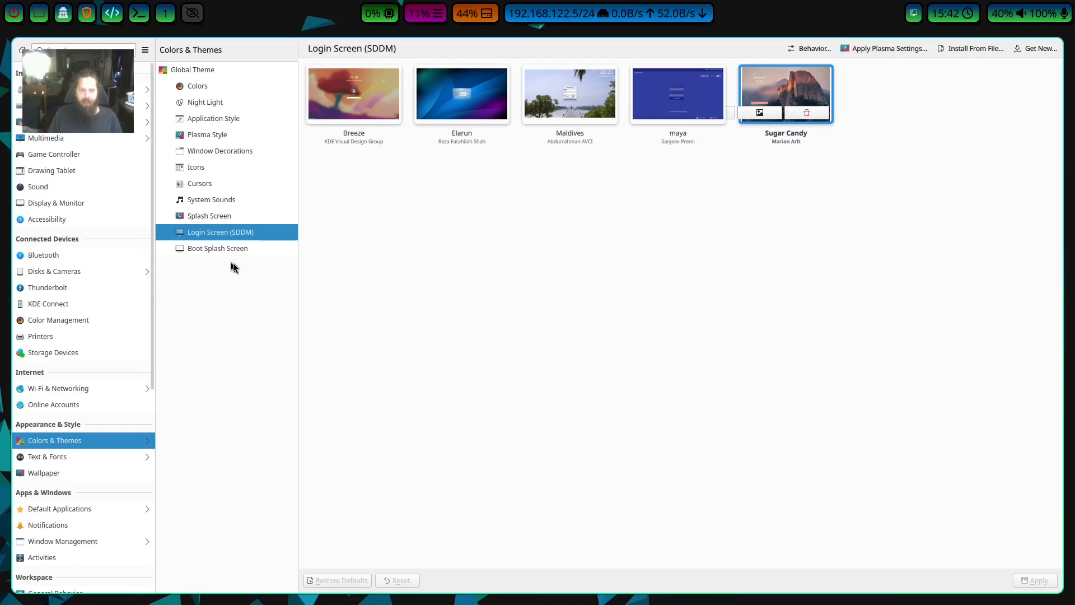
{"action": "left_click", "coordinate": [219, 248]}
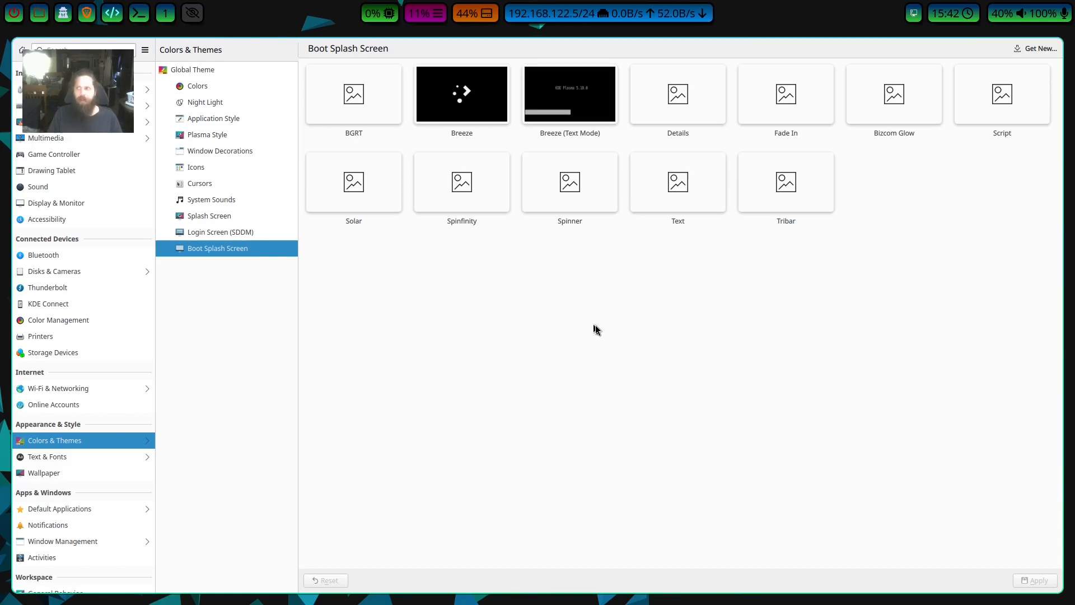
{"action": "key", "text": "super+q"}
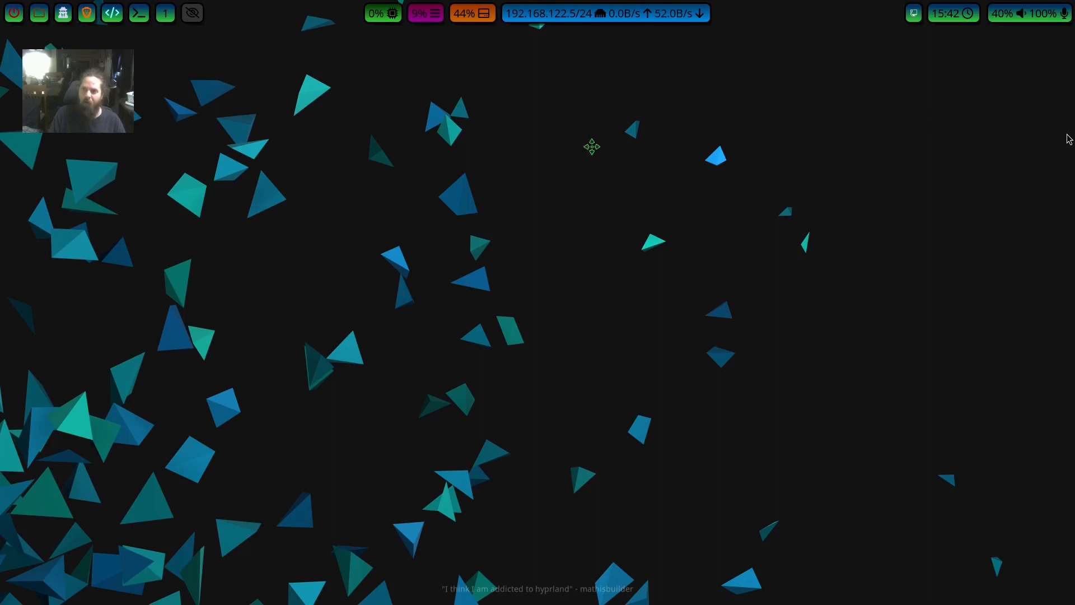
Bring the browser with the Hyprland dark mode discussion into view, read its portal package advice, and move the browser window away.
{"action": "left_click_drag", "start_coordinate": [214, 64], "coordinate": [266, 91]}
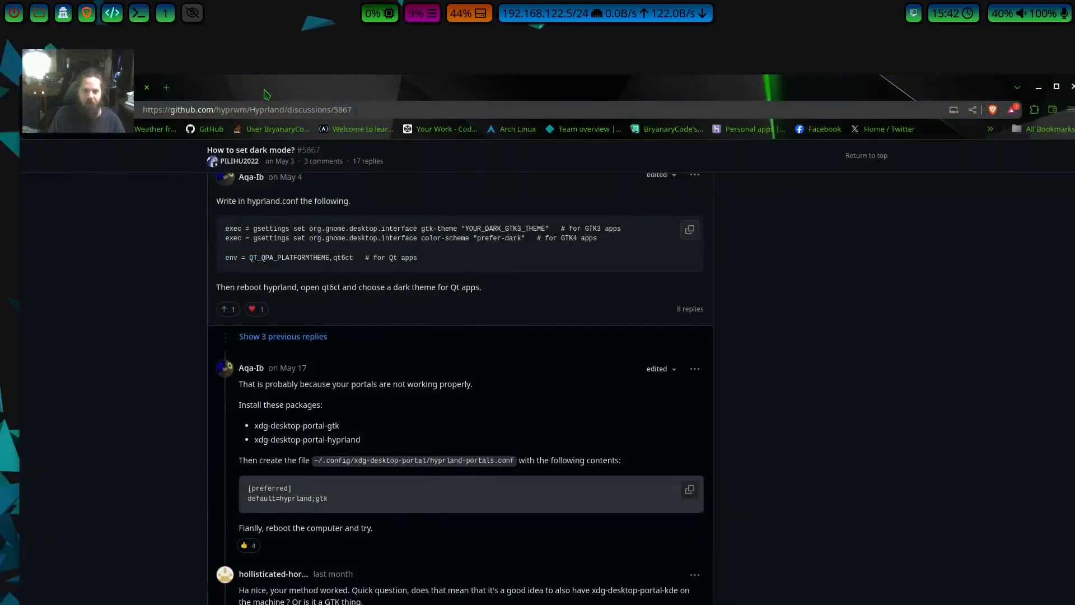
{"action": "left_click_drag", "start_coordinate": [402, 91], "coordinate": [392, 22]}
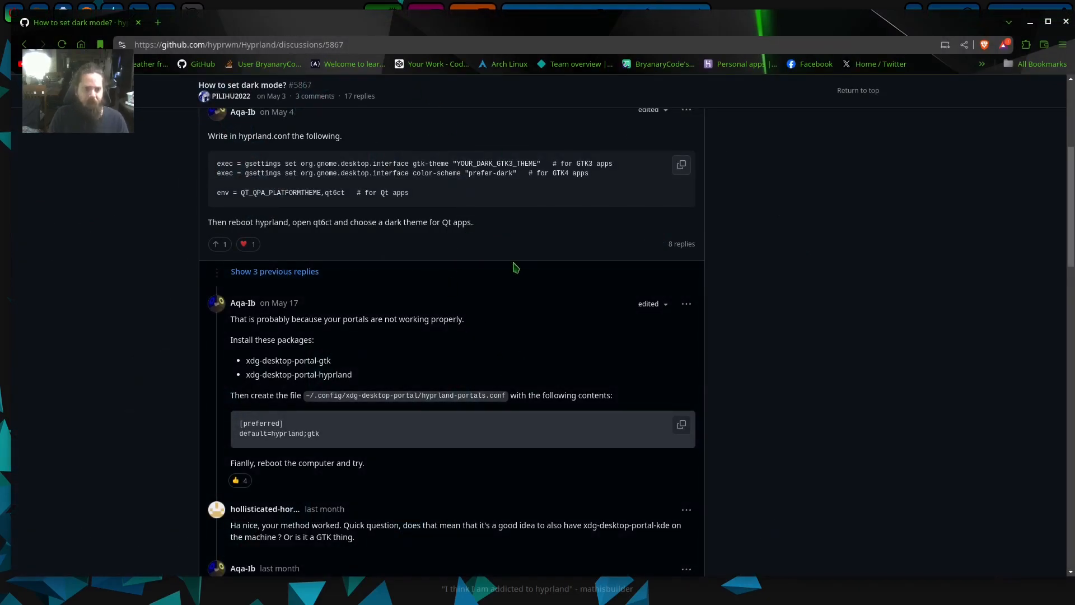
{"action": "scroll", "coordinate": [512, 269], "scroll_direction": "up", "scroll_amount": 3}
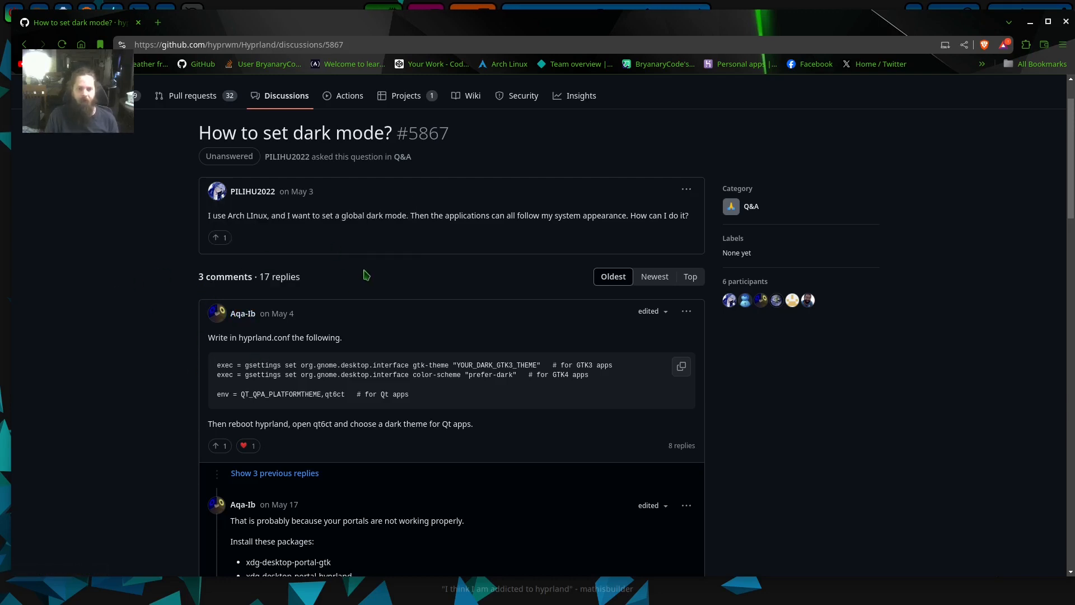
{"action": "scroll", "coordinate": [312, 273], "scroll_direction": "down", "scroll_amount": 2}
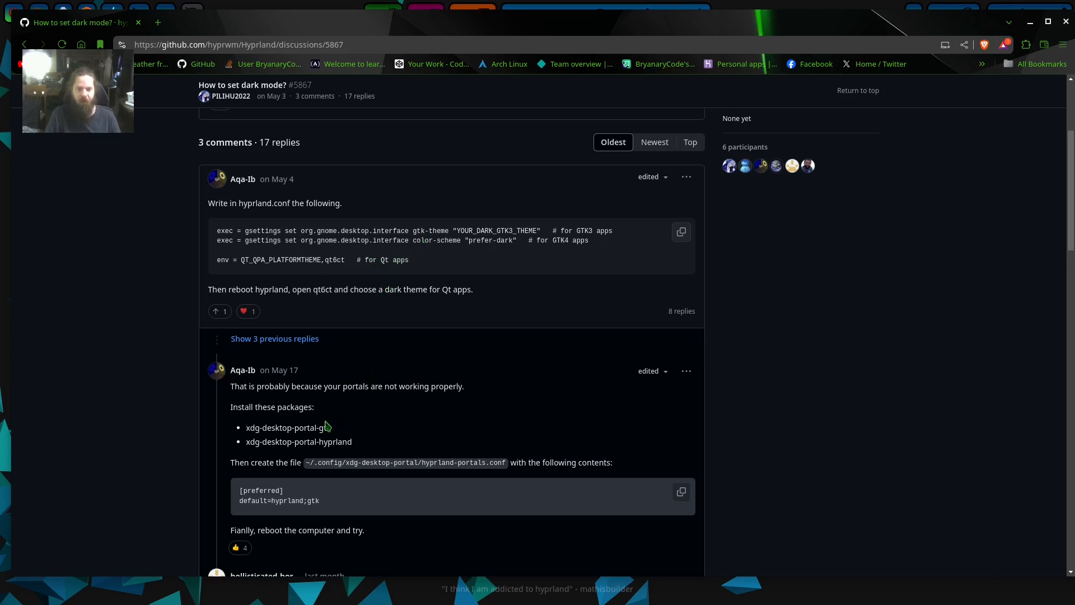
{"action": "right_click", "coordinate": [263, 428]}
{"action": "key", "text": "Escape"}
{"action": "left_click_drag", "start_coordinate": [535, 26], "coordinate": [1074, 135]}
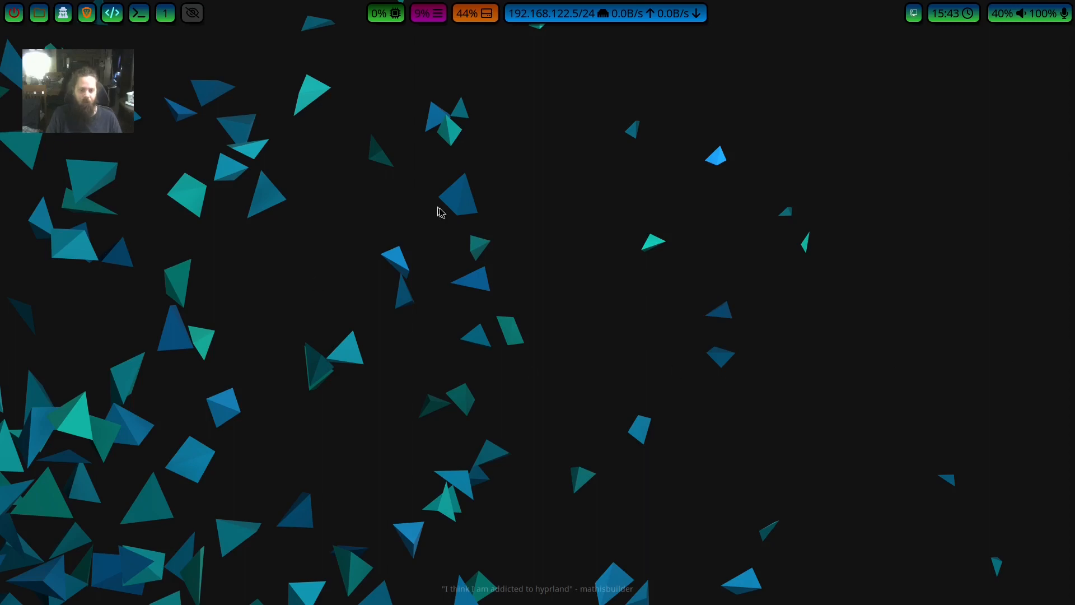
Open a terminal and write a sudo pacman -S install command for xdg-desktop-portal-gtk.
{"action": "key", "text": "super+Return"}
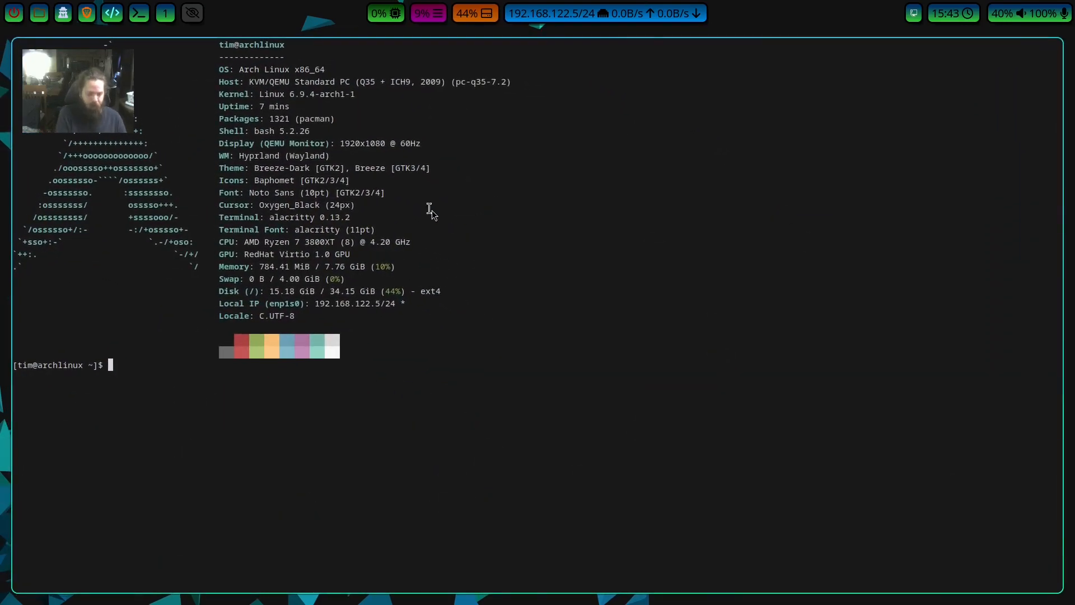
{"action": "type", "text": "sudo pacman "}
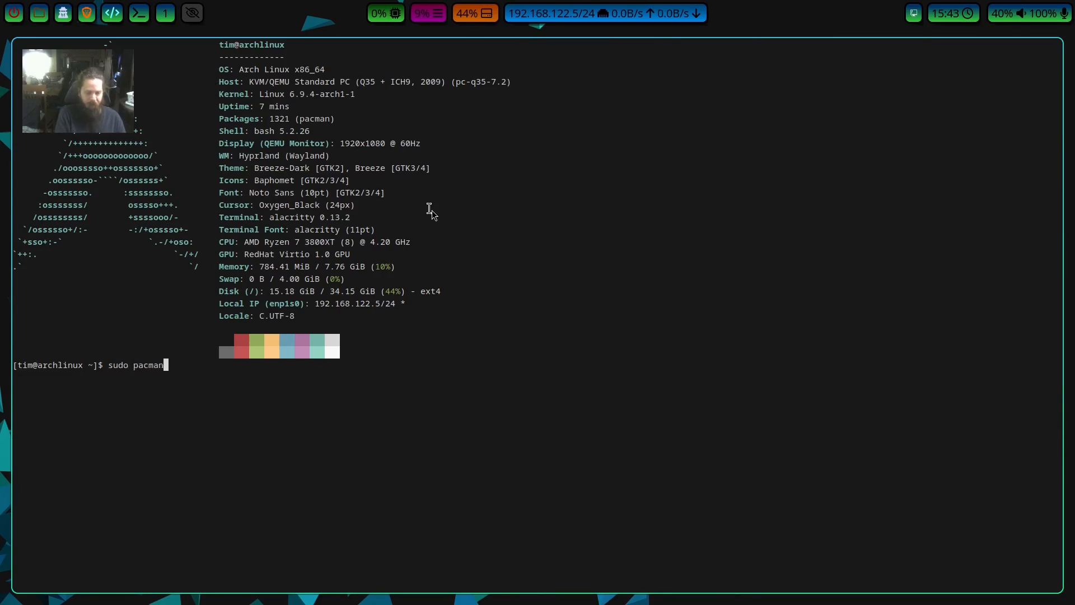
{"action": "type", "text": "-S "}
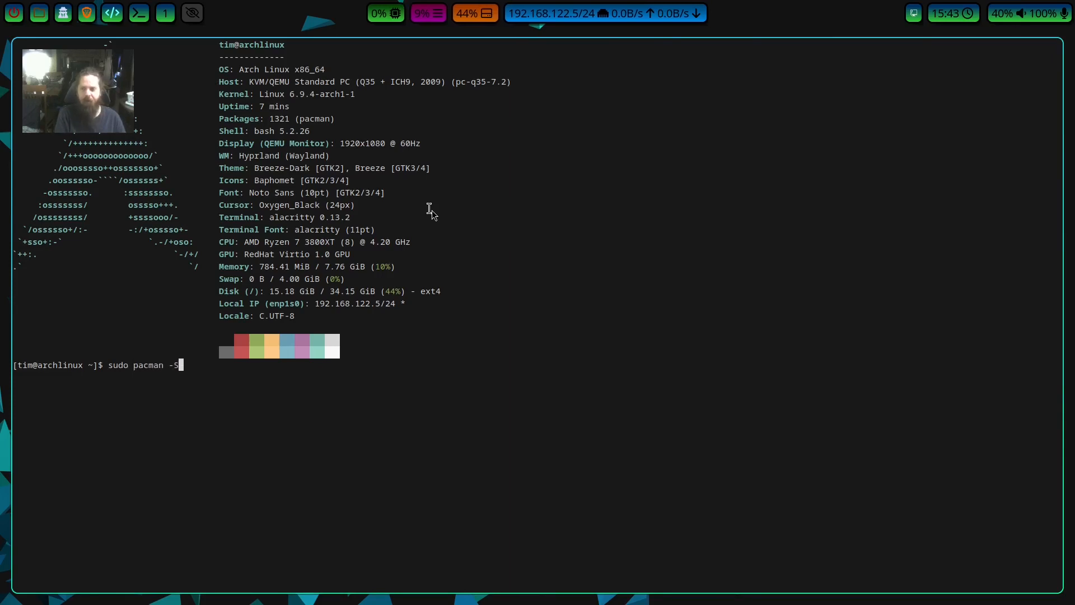
{"action": "type", "text": "xdg"}
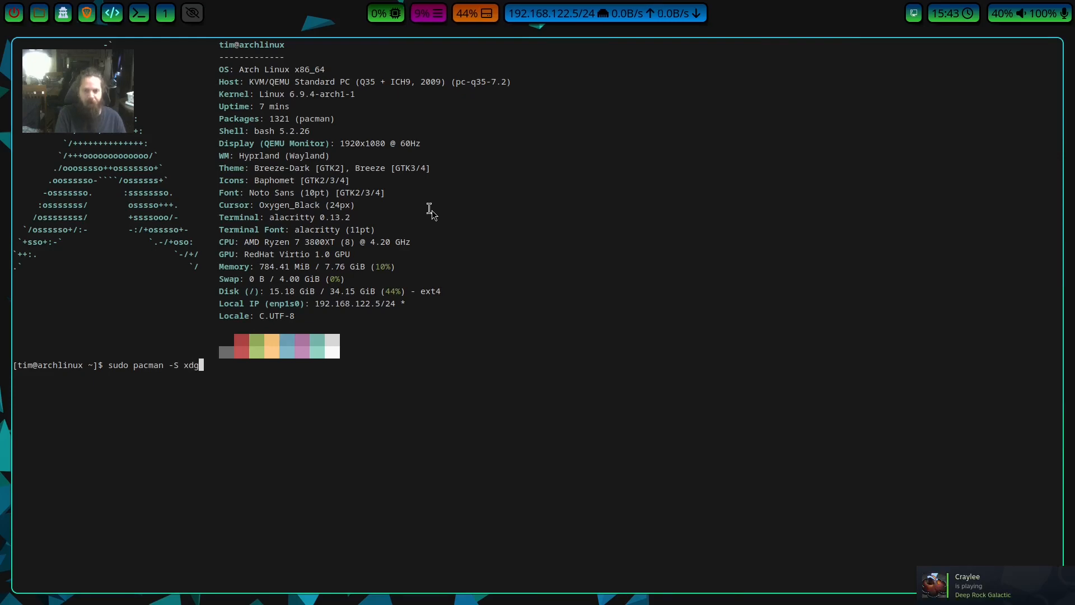
{"action": "type", "text": "-desktop-"}
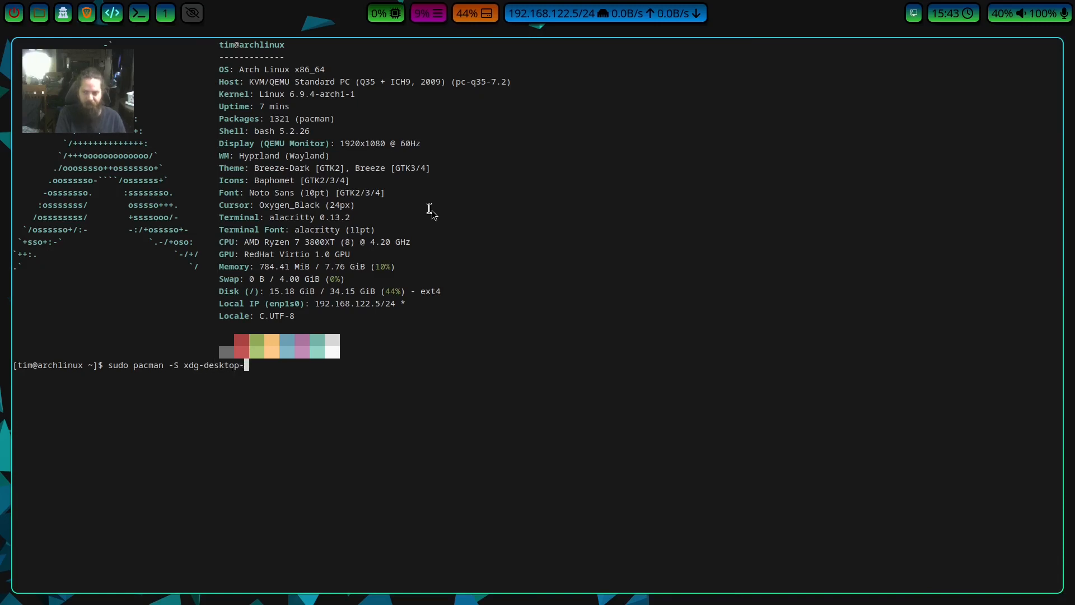
{"action": "type", "text": "portal"}
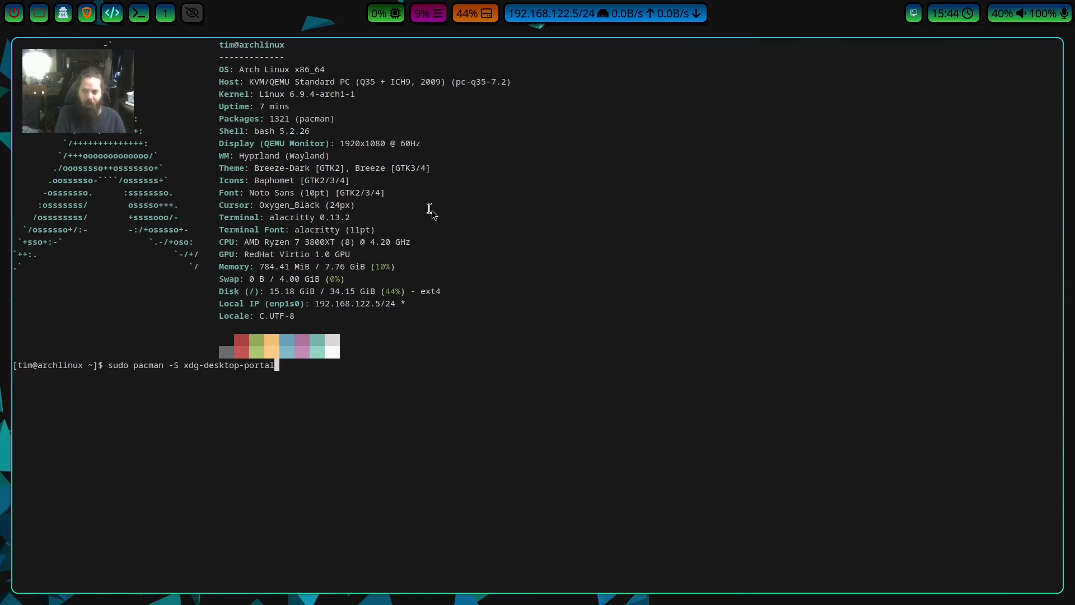
{"action": "type", "text": "-gtk "}
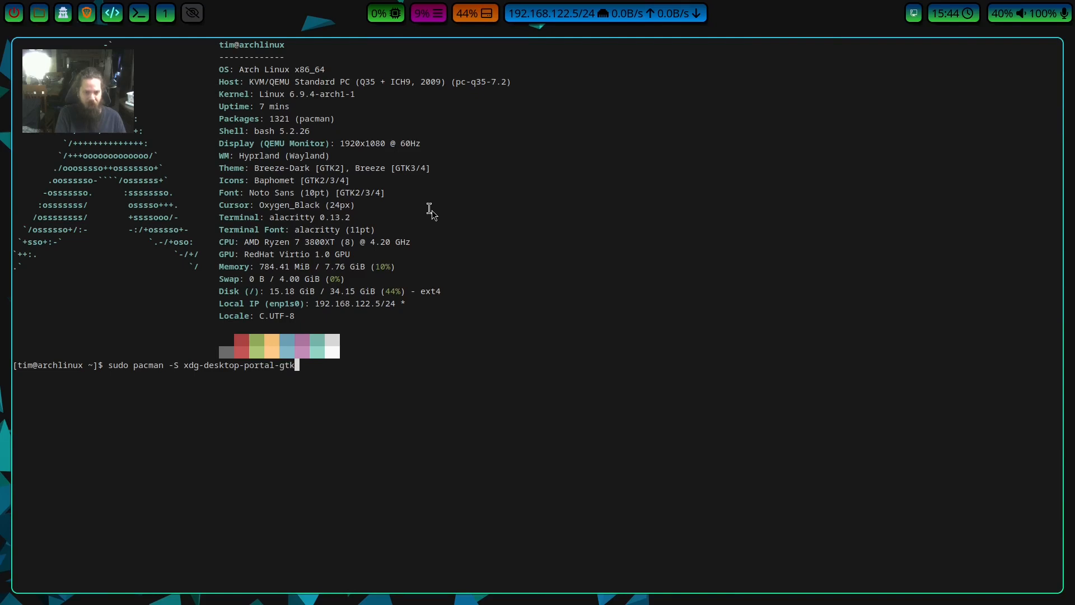
{"action": "type", "text": "xg"}
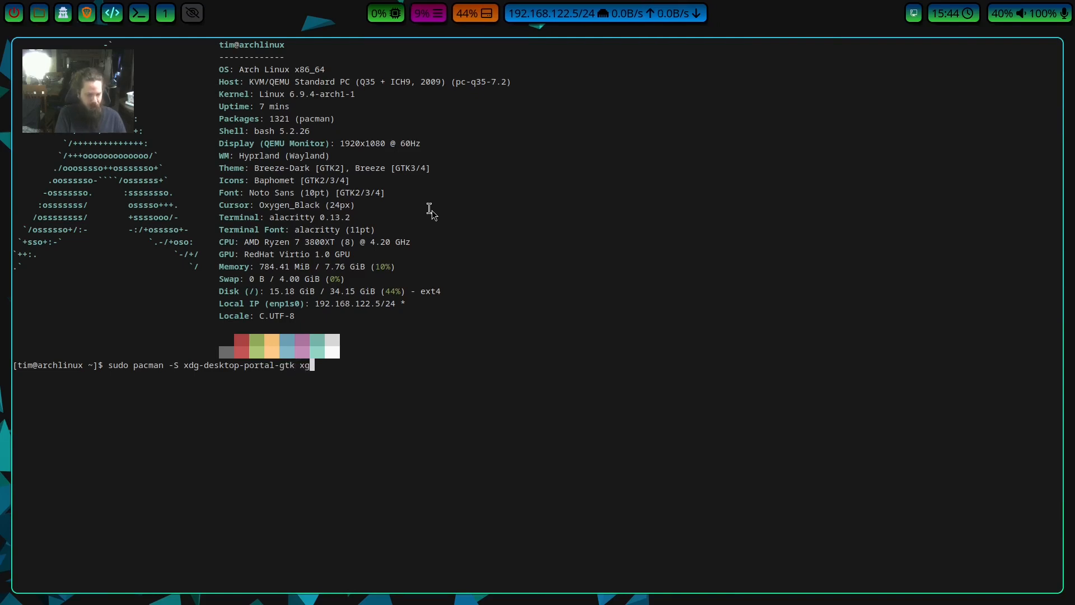
{"action": "type", "text": "d"}
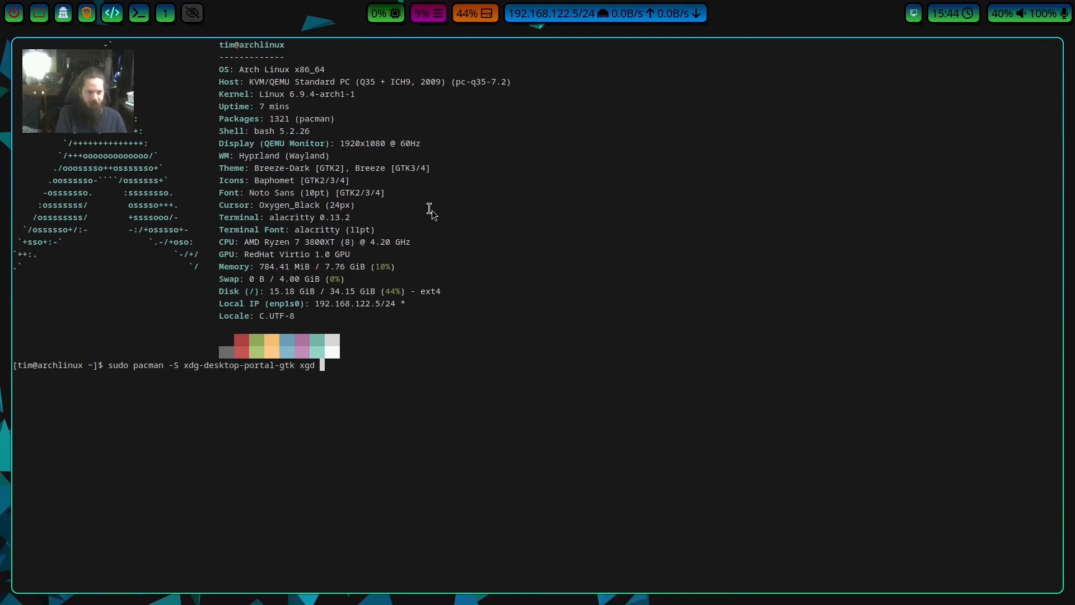
Add xdg-desktop-portal-hyprland to the install command and run it, entering the sudo password and accepting the installation.
{"action": "key", "text": "BackSpace"}
{"action": "key", "text": "BackSpace"}
{"action": "type", "text": "d"}
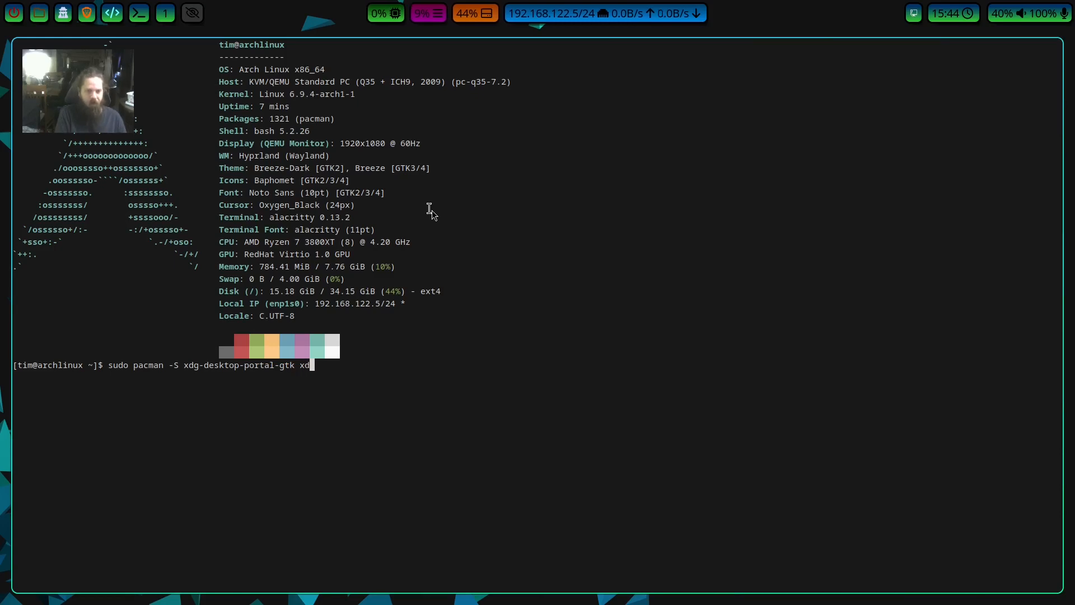
{"action": "type", "text": "g-d"}
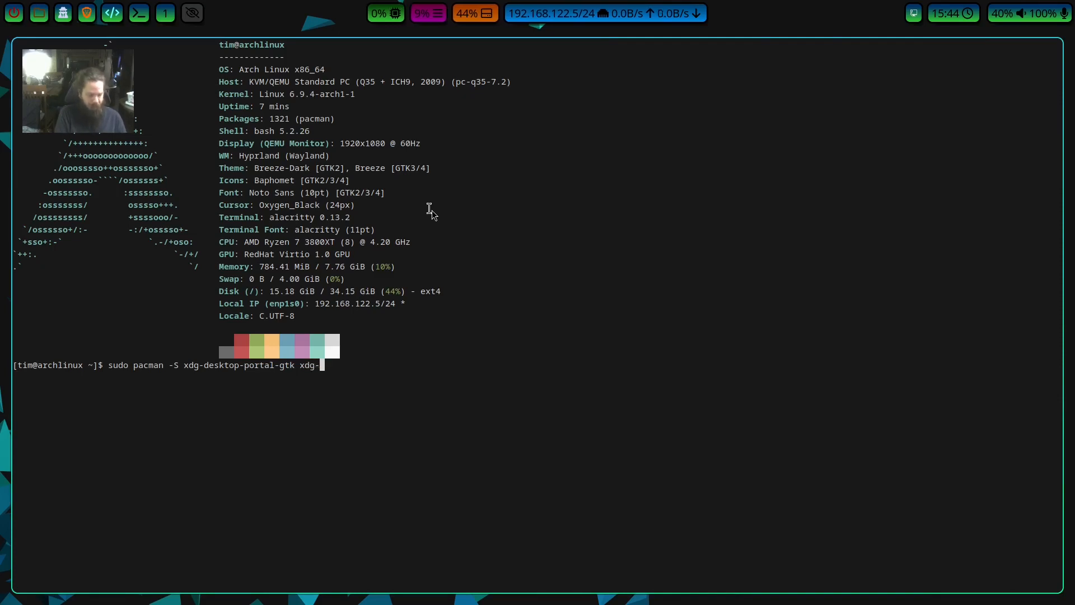
{"action": "type", "text": "esktop-"}
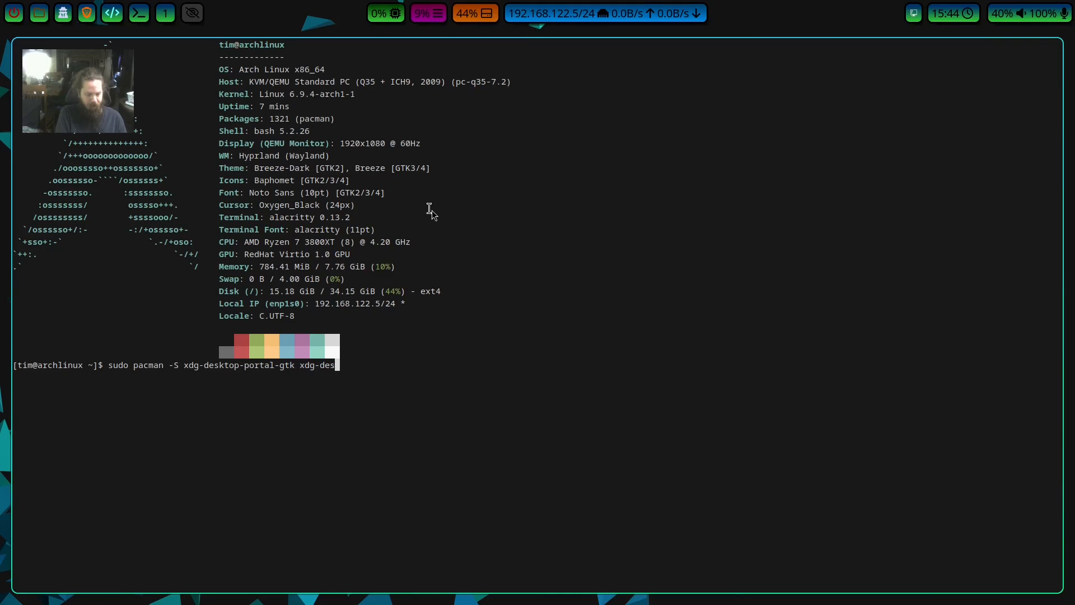
{"action": "type", "text": "portal-hyprland"}
{"action": "key", "text": "Return"}
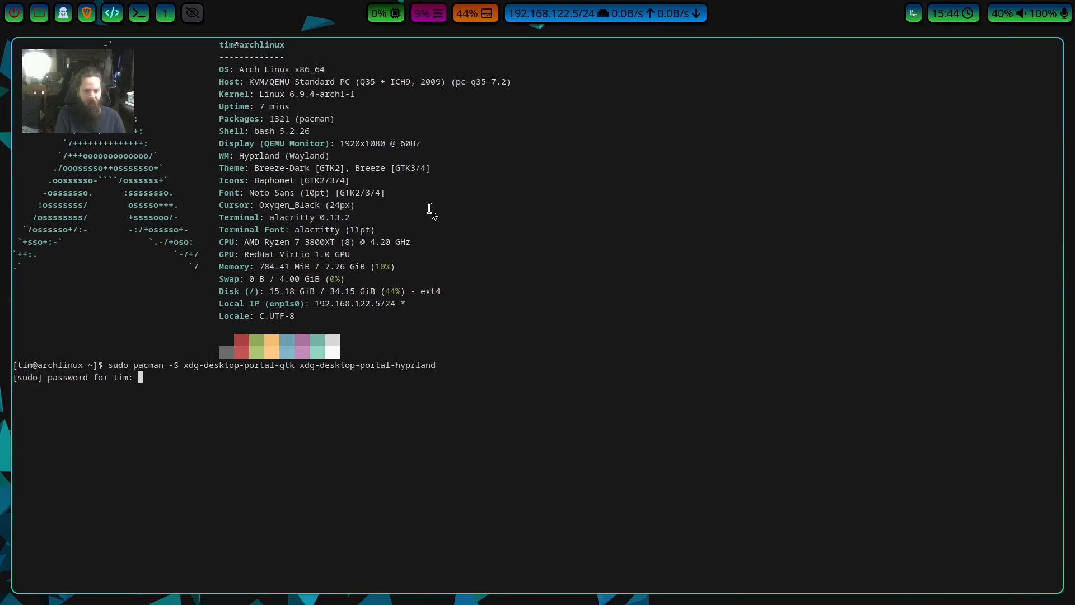
{"action": "key", "text": "Return"}
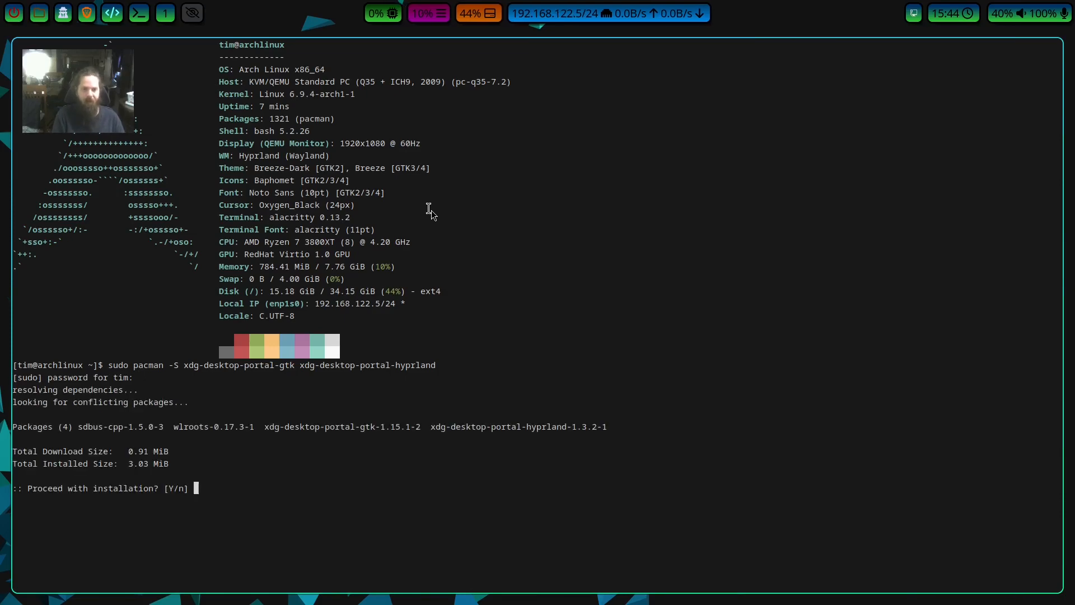
{"action": "key", "text": "Return"}
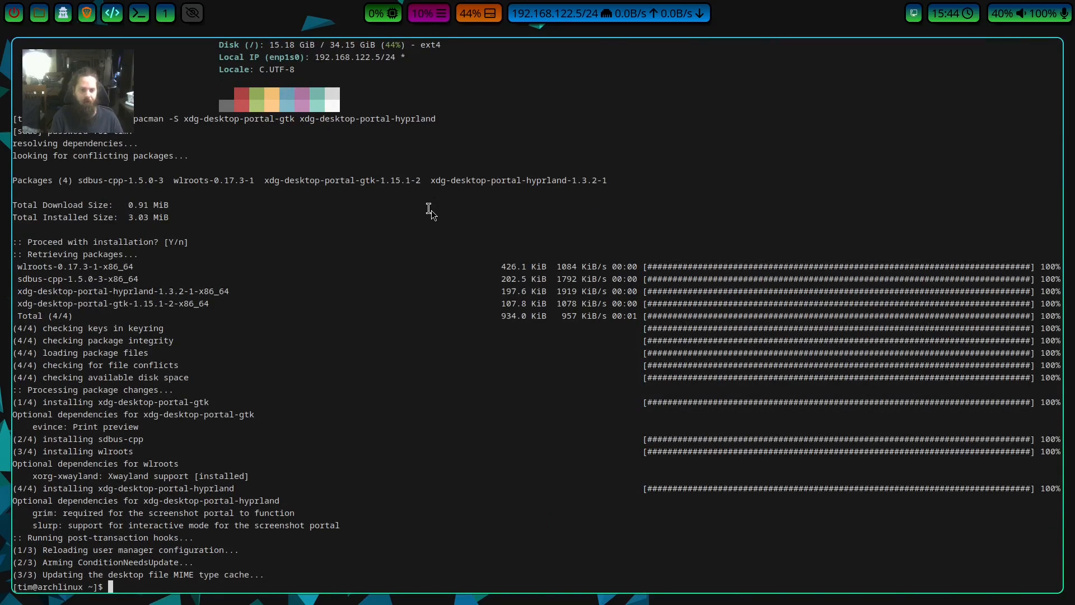
Open .config/hypr/hyprland.conf in vim with sudo.
{"action": "key", "text": "Up"}
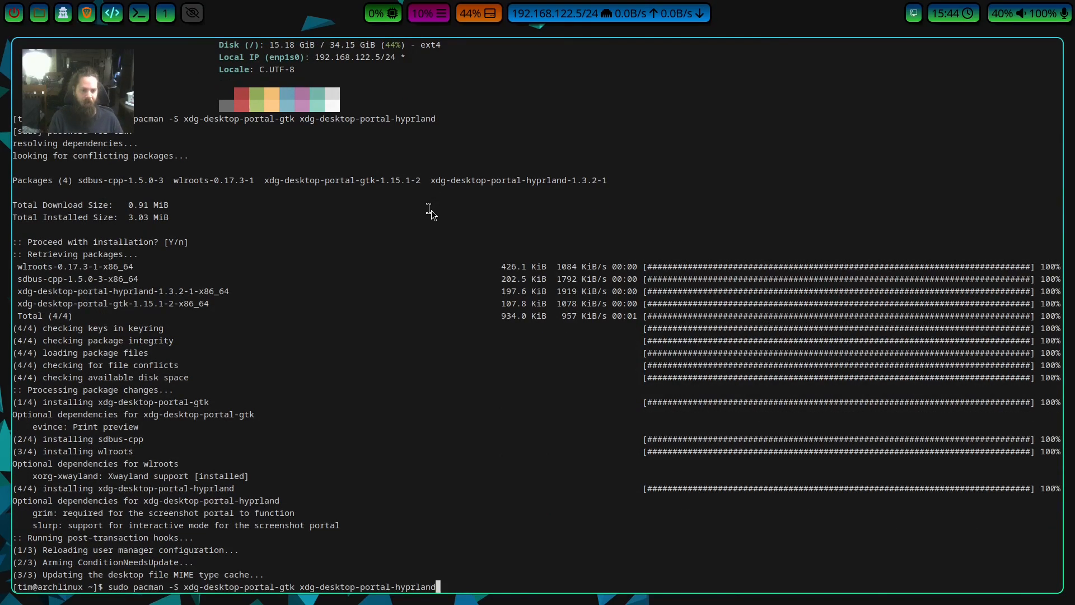
{"action": "key", "text": "ctrl+u"}
{"action": "type", "text": "sudo vim .config/hypr/hyprland.conf"}
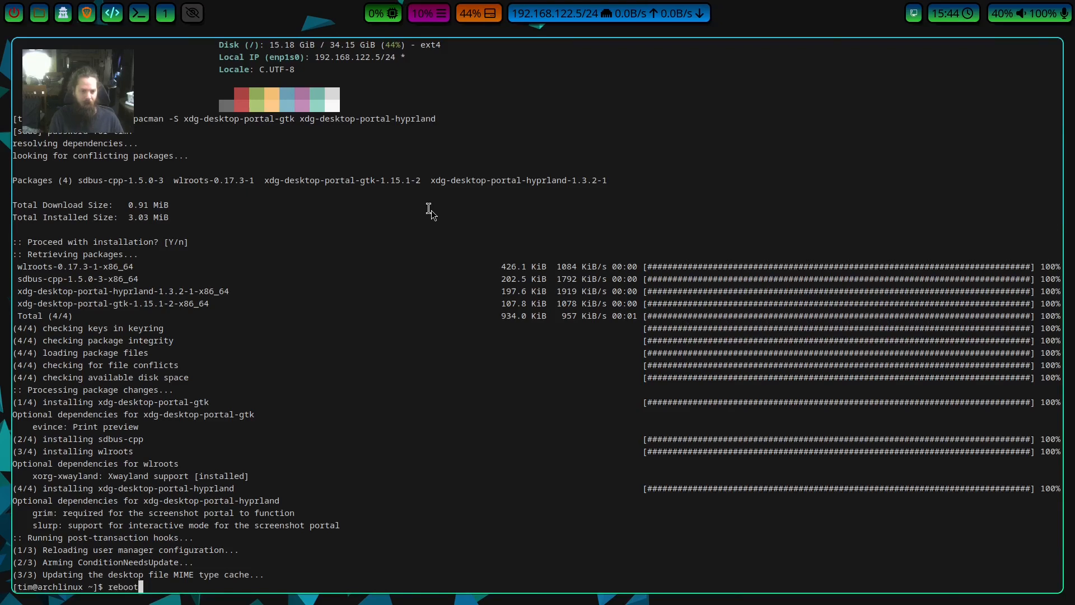
{"action": "key", "text": "Return"}
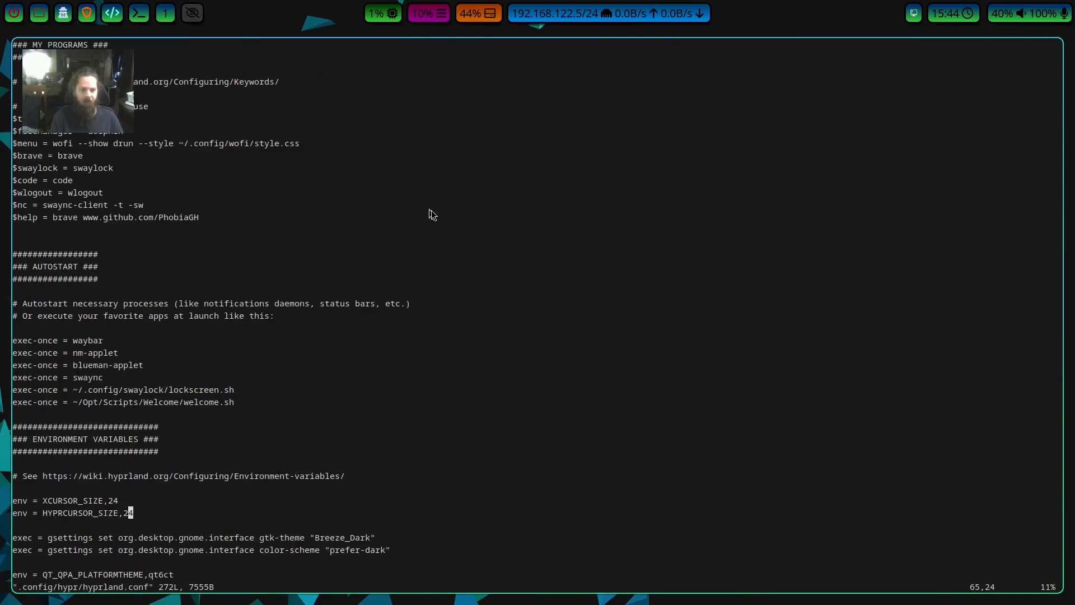
Examine the cursor size, GTK theme, color-scheme and QT_QPA_PLATFORMTHEME lines in the config, and write and quit the file.
{"action": "key", "text": "Up"}
{"action": "key", "text": "Up"}
{"action": "key", "text": "Down"}
{"action": "key", "text": "Down"}
{"action": "key", "text": "Down"}
{"action": "key", "text": "Down"}
{"action": "key", "text": "Down"}
{"action": "key", "text": "Down"}
{"action": "key", "text": "Down"}
{"action": "key", "text": "Down"}
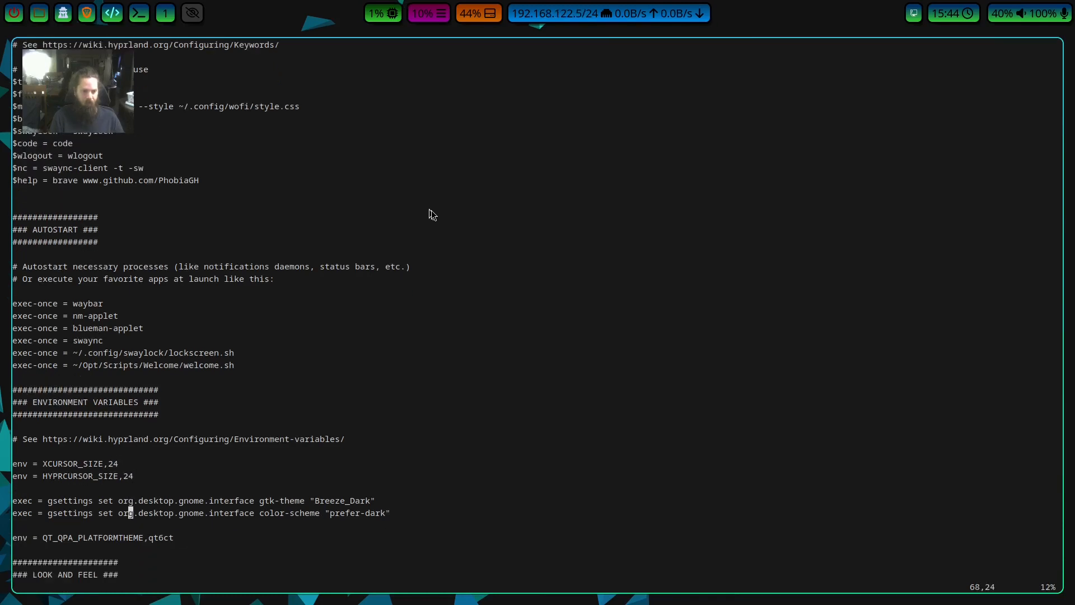
{"action": "key", "text": "Up"}
{"action": "key", "text": "Right"}
{"action": "key", "text": "Right"}
{"action": "key", "text": "Right"}
{"action": "key", "text": "Right"}
{"action": "key", "text": "Right"}
{"action": "key", "text": "Right"}
{"action": "key", "text": "Right"}
{"action": "key", "text": "Right"}
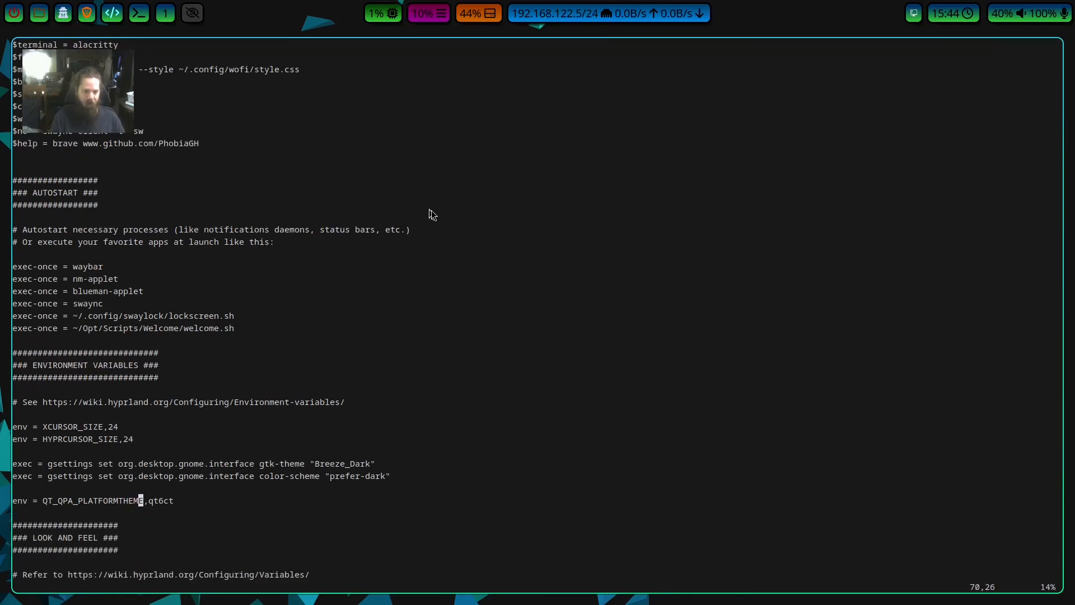
{"action": "key", "text": "Up"}
{"action": "key", "text": "Up"}
{"action": "key", "text": "Down"}
{"action": "key", "text": "Down"}
{"action": "key", "text": "Down"}
{"action": "key", "text": "Up"}
{"action": "key", "text": "Up"}
{"action": "key", "text": "Up"}
{"action": "key", "text": "Right"}
{"action": "key", "text": "Right"}
{"action": "key", "text": "Right"}
{"action": "key", "text": "Right"}
{"action": "key", "text": "Right"}
{"action": "key", "text": "Right"}
{"action": "key", "text": "Right"}
{"action": "key", "text": "Right"}
{"action": "key", "text": "Right"}
{"action": "key", "text": "Right"}
{"action": "key", "text": "Right"}
{"action": "key", "text": "Right"}
{"action": "key", "text": "Right"}
{"action": "key", "text": "Right"}
{"action": "key", "text": "Right"}
{"action": "key", "text": "Right"}
{"action": "key", "text": "Right"}
{"action": "key", "text": "Right"}
{"action": "key", "text": "Right"}
{"action": "key", "text": "Right"}
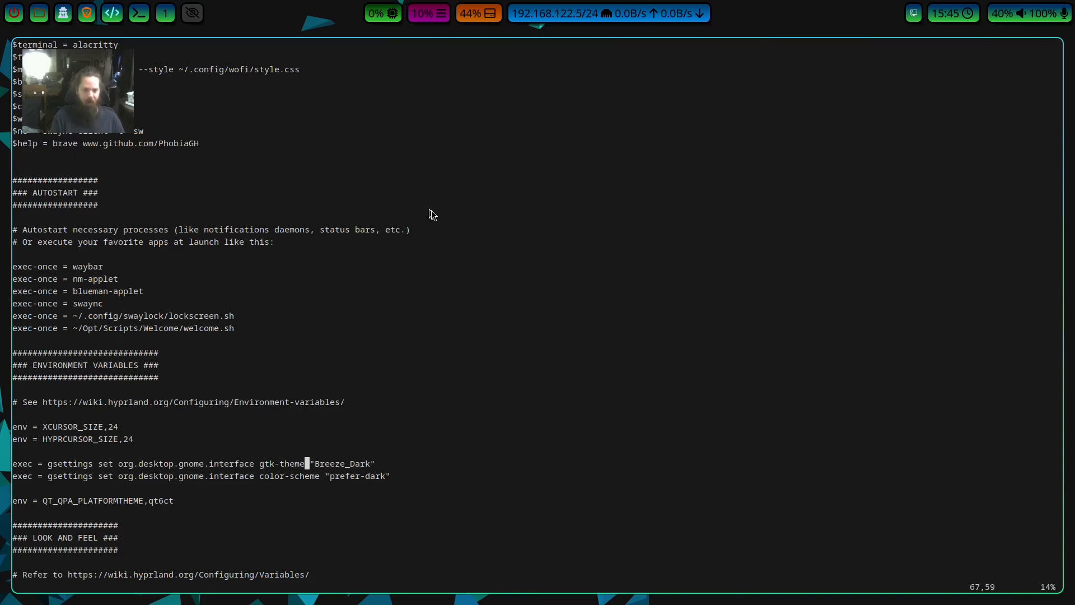
{"action": "key", "text": "Left"}
{"action": "key", "text": "Left"}
{"action": "key", "text": "Left"}
{"action": "key", "text": "Left"}
{"action": "key", "text": "Left"}
{"action": "key", "text": "Left"}
{"action": "key", "text": "Left"}
{"action": "key", "text": "Left"}
{"action": "key", "text": "Left"}
{"action": "key", "text": "Left"}
{"action": "key", "text": "Left"}
{"action": "key", "text": "Left"}
{"action": "key", "text": "Left"}
{"action": "key", "text": "Left"}
{"action": "key", "text": "Left"}
{"action": "key", "text": "Left"}
{"action": "key", "text": "Left"}
{"action": "key", "text": "Left"}
{"action": "key", "text": "Left"}
{"action": "key", "text": "Left"}
{"action": "key", "text": "Left"}
{"action": "key", "text": "Left"}
{"action": "key", "text": "Left"}
{"action": "key", "text": "Left"}
{"action": "key", "text": "Left"}
{"action": "key", "text": "Left"}
{"action": "key", "text": "Left"}
{"action": "key", "text": "Left"}
{"action": "key", "text": "Left"}
{"action": "key", "text": "Left"}
{"action": "key", "text": "Left"}
{"action": "key", "text": "Left"}
{"action": "key", "text": "Left"}
{"action": "key", "text": "Left"}
{"action": "key", "text": "Left"}
{"action": "key", "text": "Left"}
{"action": "key", "text": "Left"}
{"action": "key", "text": "Up"}
{"action": "key", "text": "Up"}
{"action": "key", "text": "Down"}
{"action": "key", "text": "Down"}
{"action": "key", "text": "Down"}
{"action": "key", "text": "Down"}
{"action": "key", "text": "Down"}
{"action": "key", "text": "Down"}
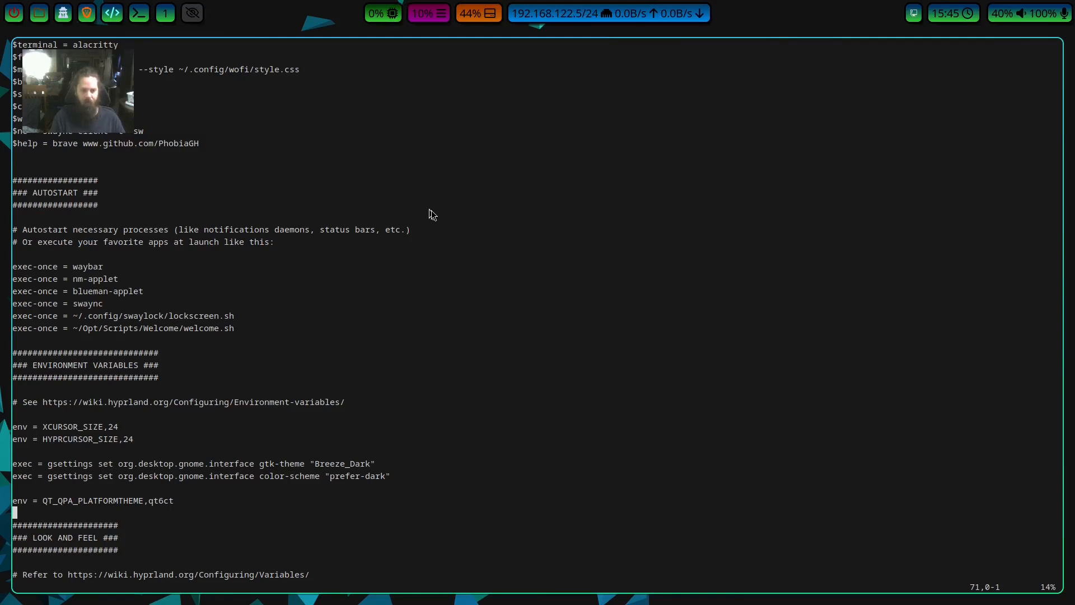
{"action": "type", "text": ":wq"}
{"action": "key", "text": "Return"}
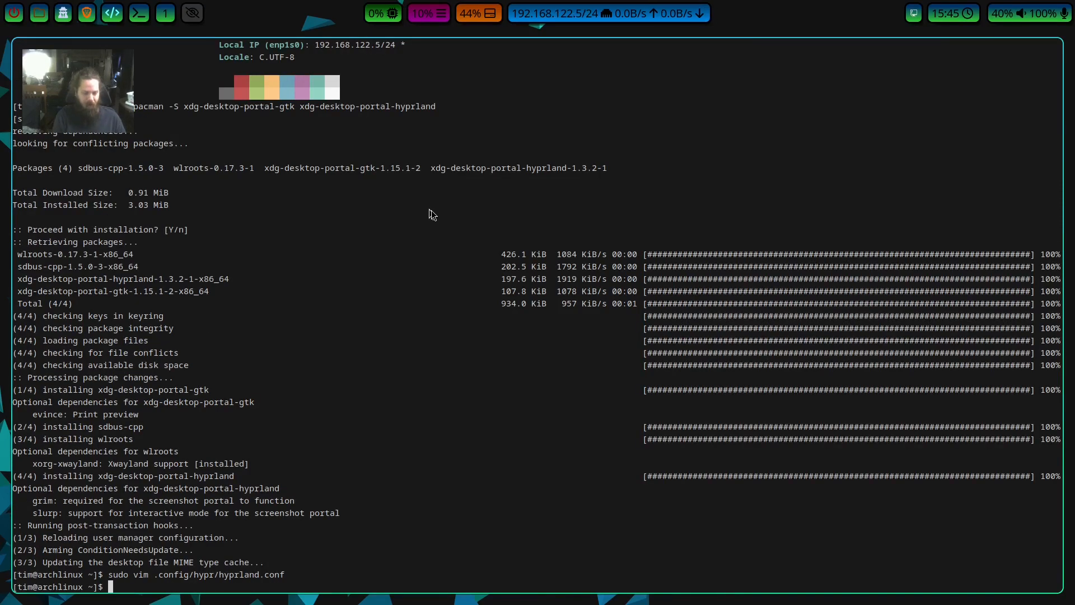
Install the qt6ct package with pacman and accept the installation.
{"action": "type", "text": "sudo pacman -S "}
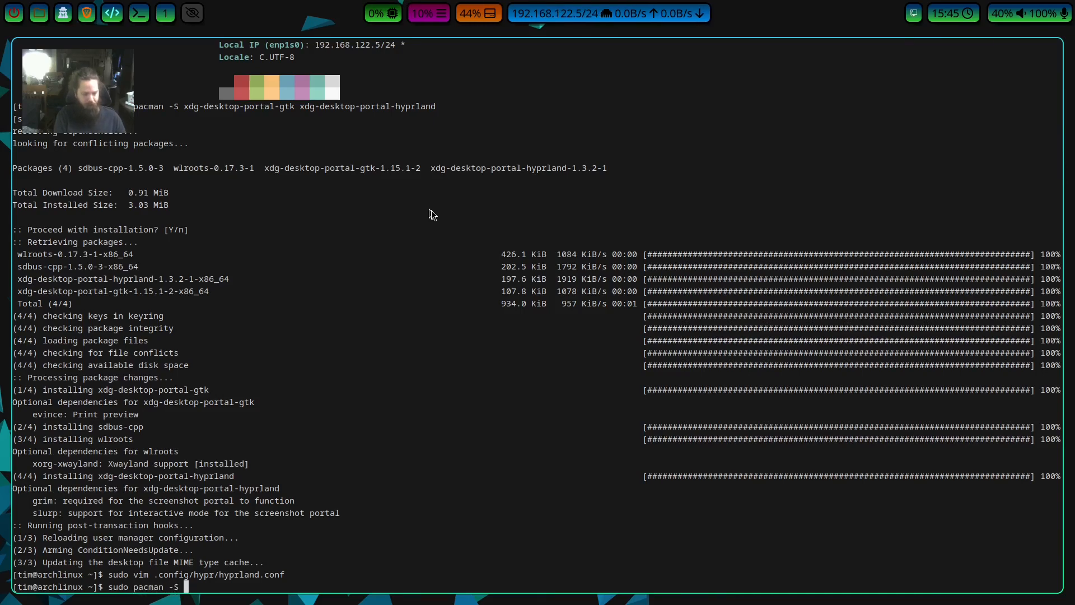
{"action": "type", "text": "qt"}
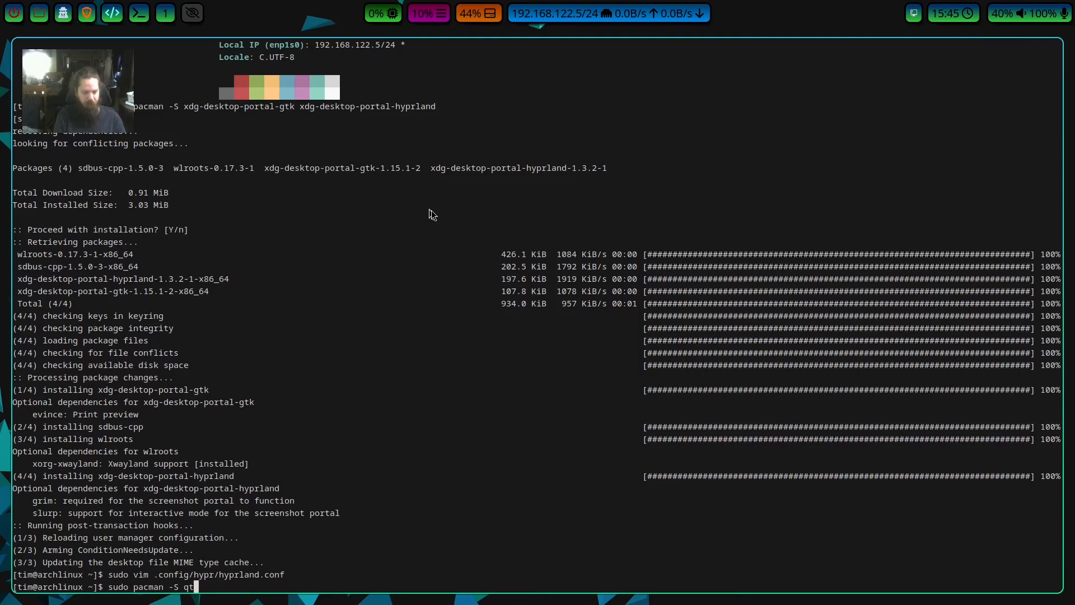
{"action": "type", "text": "6ct"}
{"action": "key", "text": "Return"}
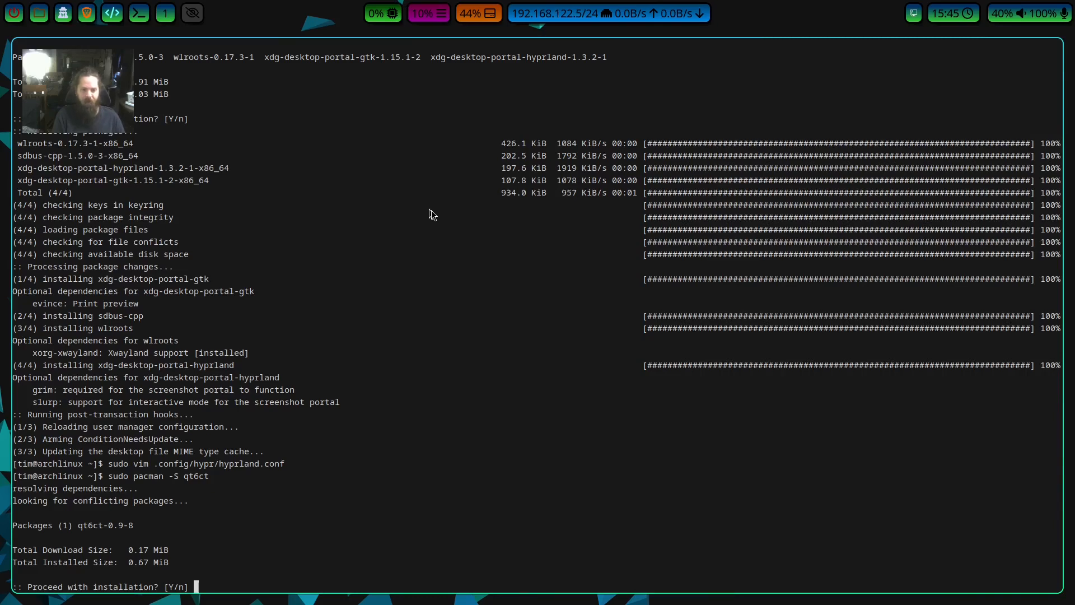
{"action": "key", "text": "Return"}
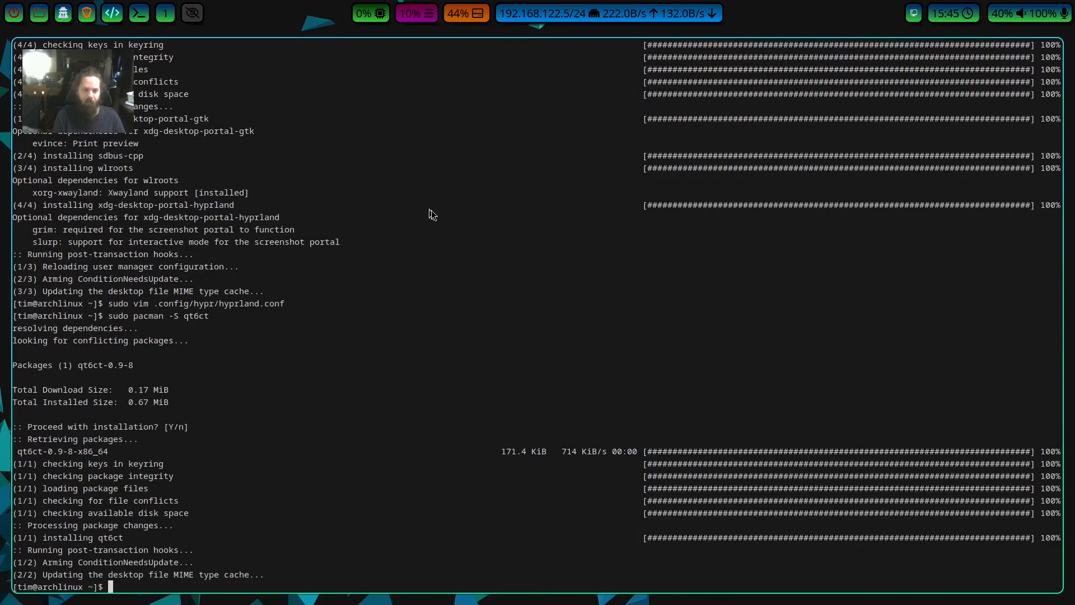
Reboot the machine and log back in to the Hyprland session with the account password.
{"action": "type", "text": "reb"}
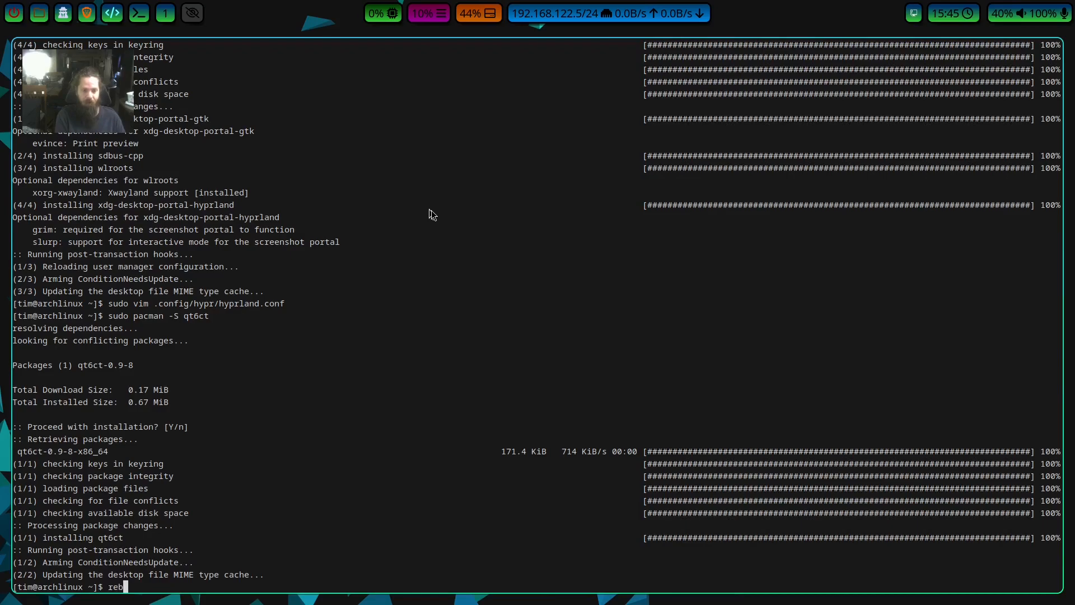
{"action": "type", "text": "oot"}
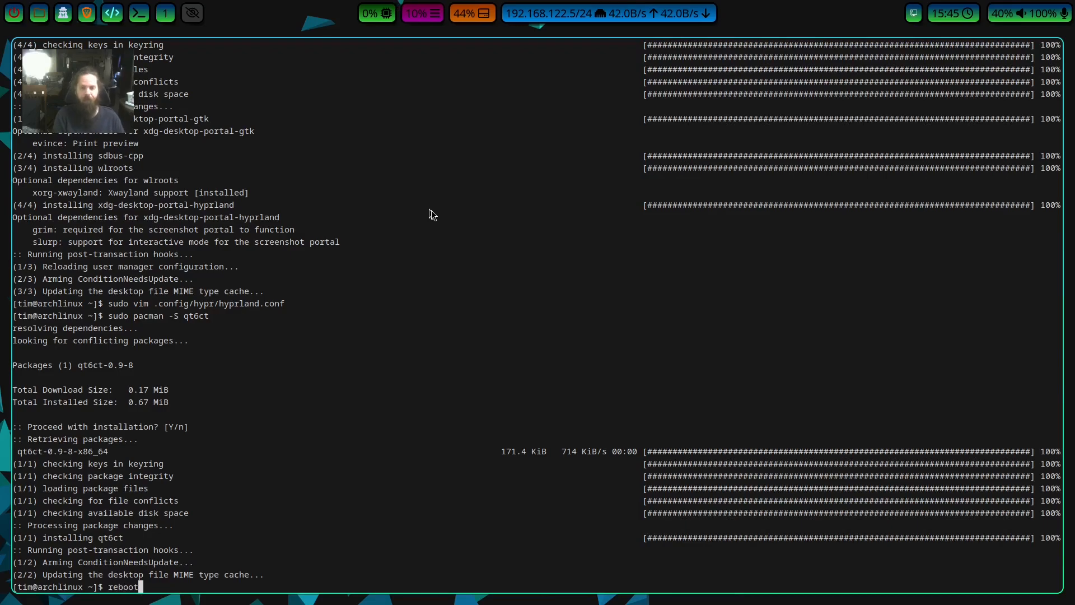
{"action": "key", "text": "Return"}
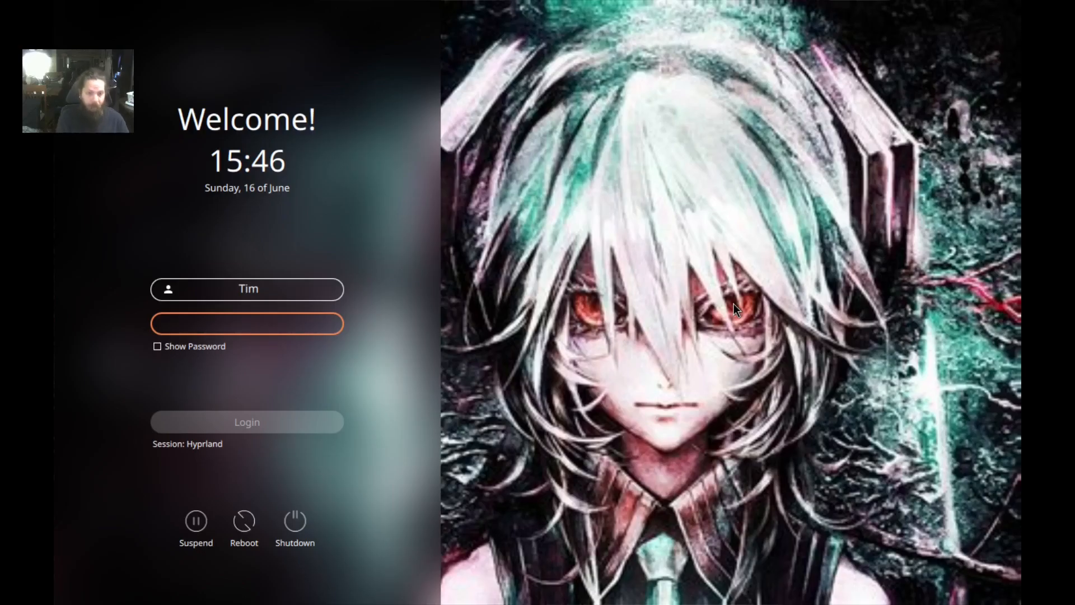
{"action": "type", "text": "***h"}
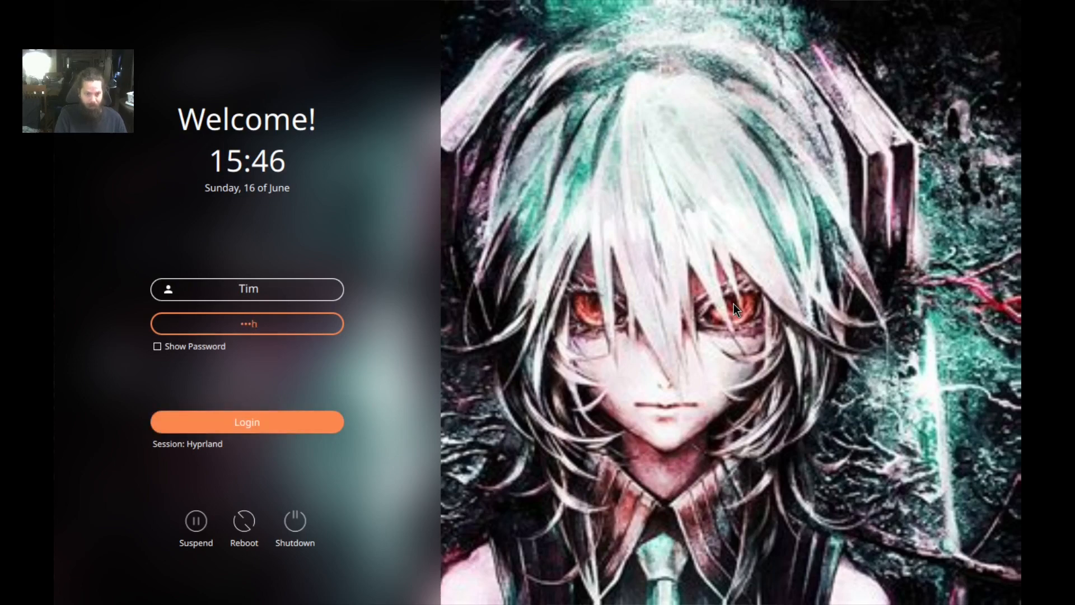
{"action": "key", "text": "Return"}
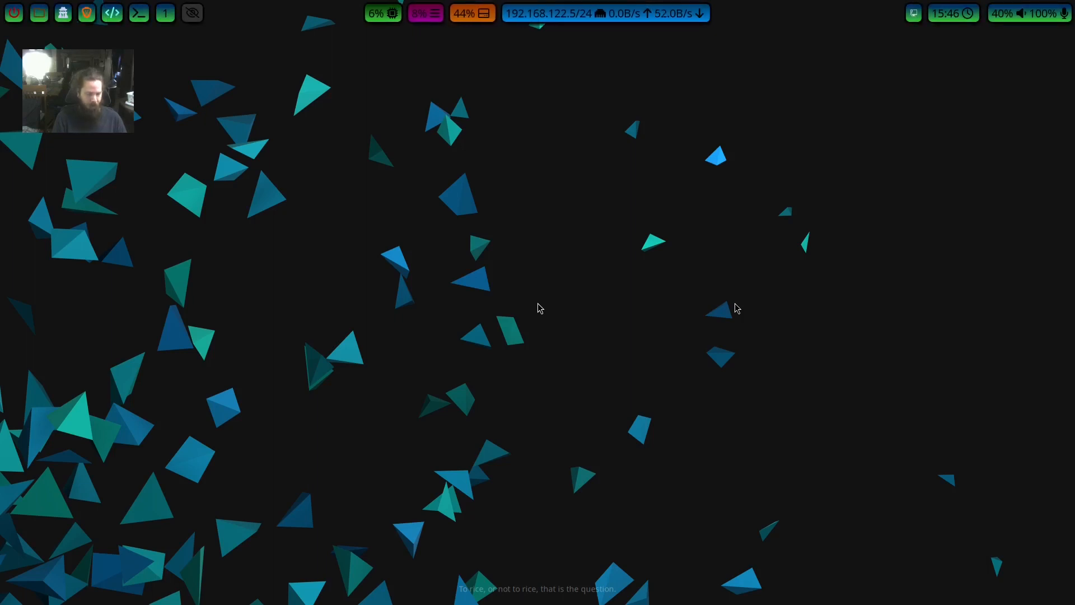
Find Qt6 Settings in the application launcher and open it.
{"action": "key", "text": "super+d"}
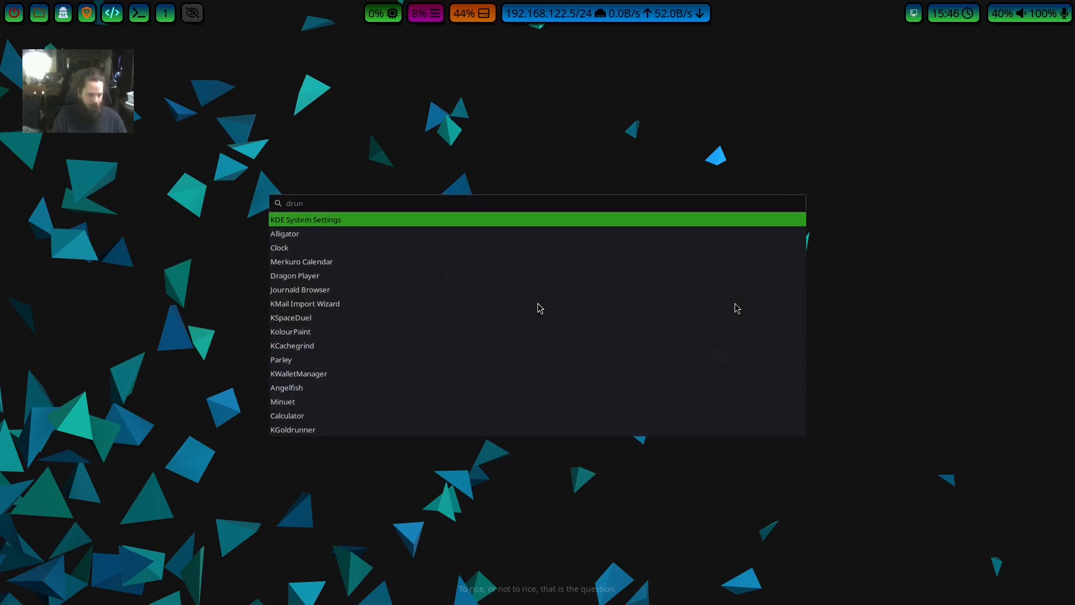
{"action": "type", "text": "qt"}
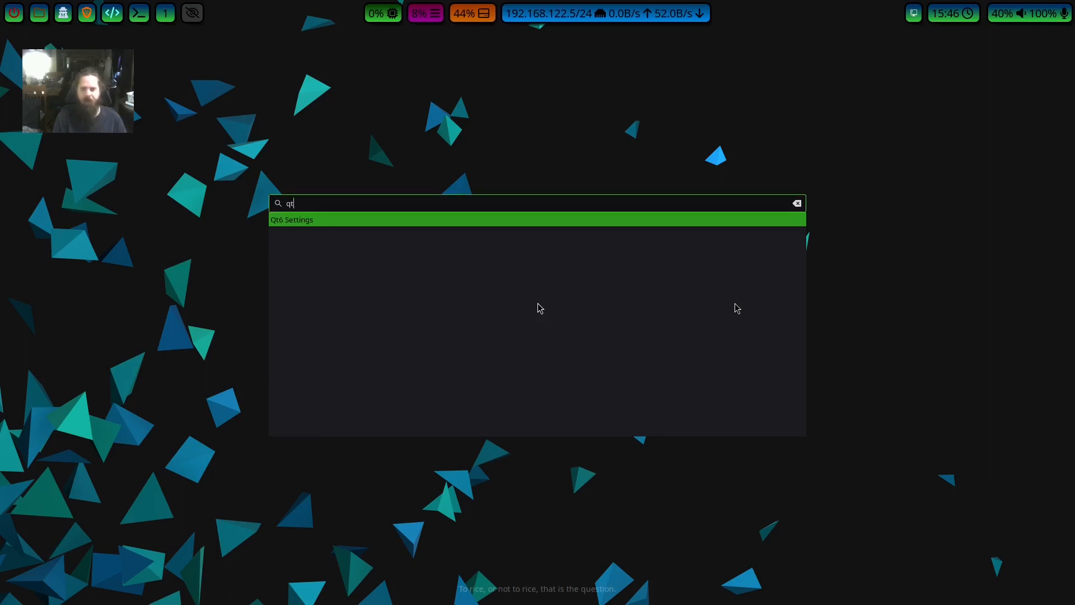
{"action": "key", "text": "Return"}
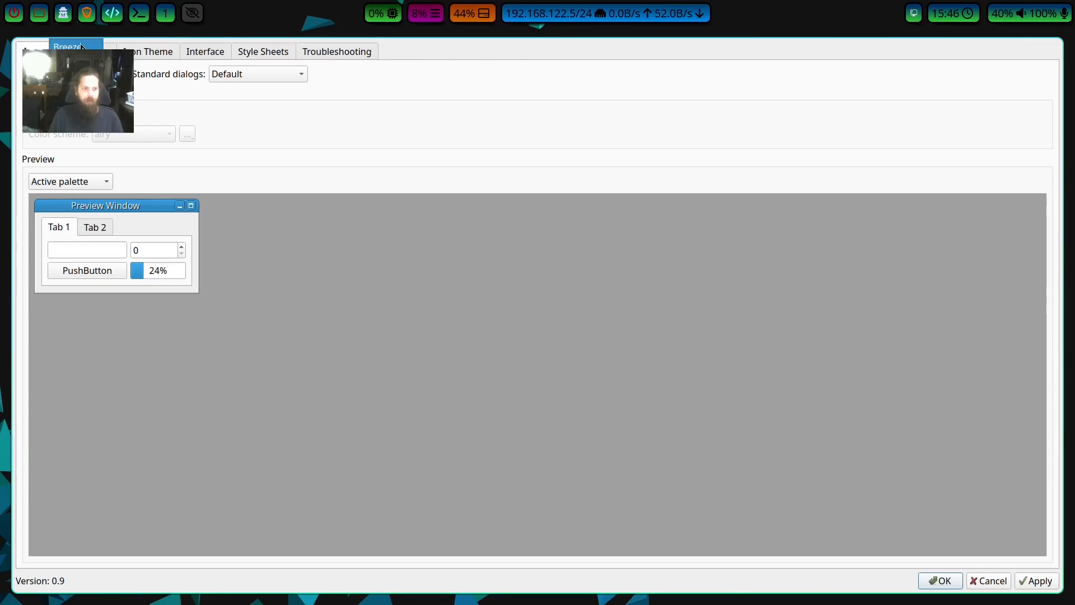
Choose a Qt6 widget style, enable the custom palette, and select the darker color scheme.
{"action": "left_click", "coordinate": [76, 72]}
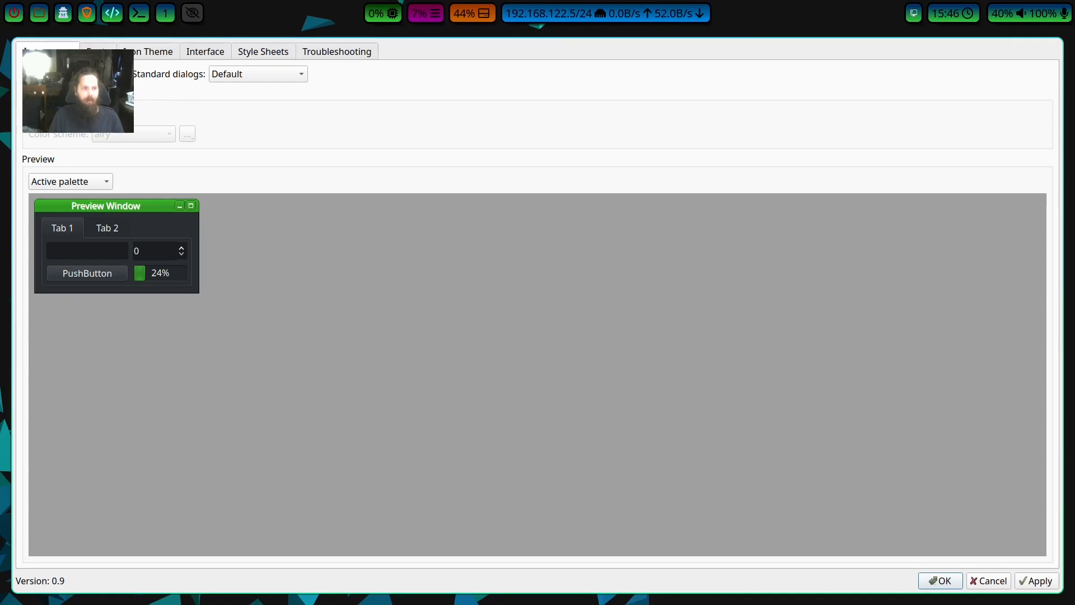
{"action": "left_click", "coordinate": [106, 115]}
{"action": "left_click", "coordinate": [147, 137]}
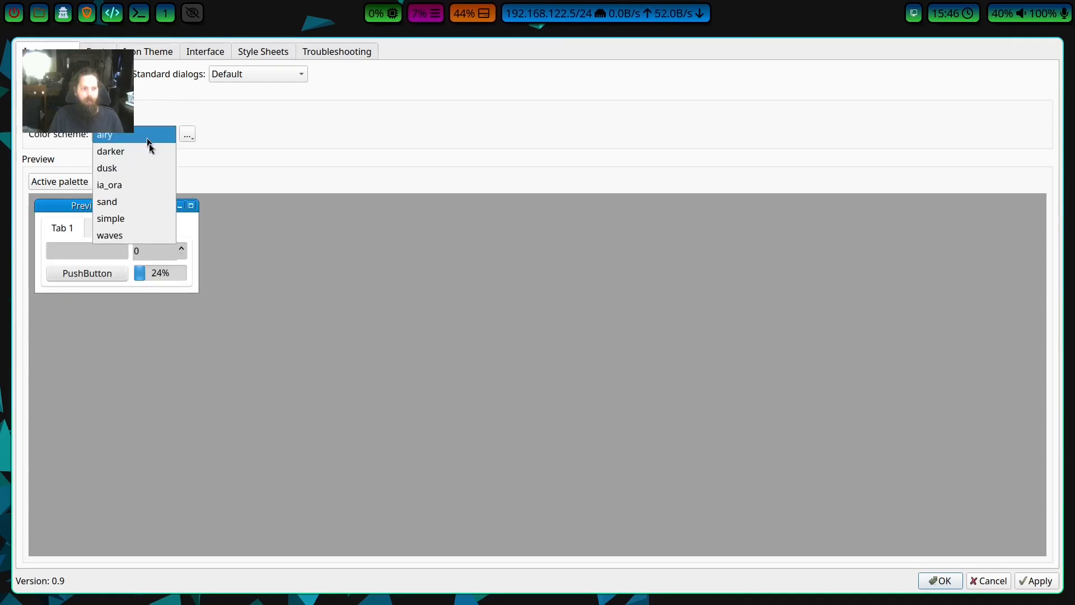
{"action": "left_click", "coordinate": [144, 151]}
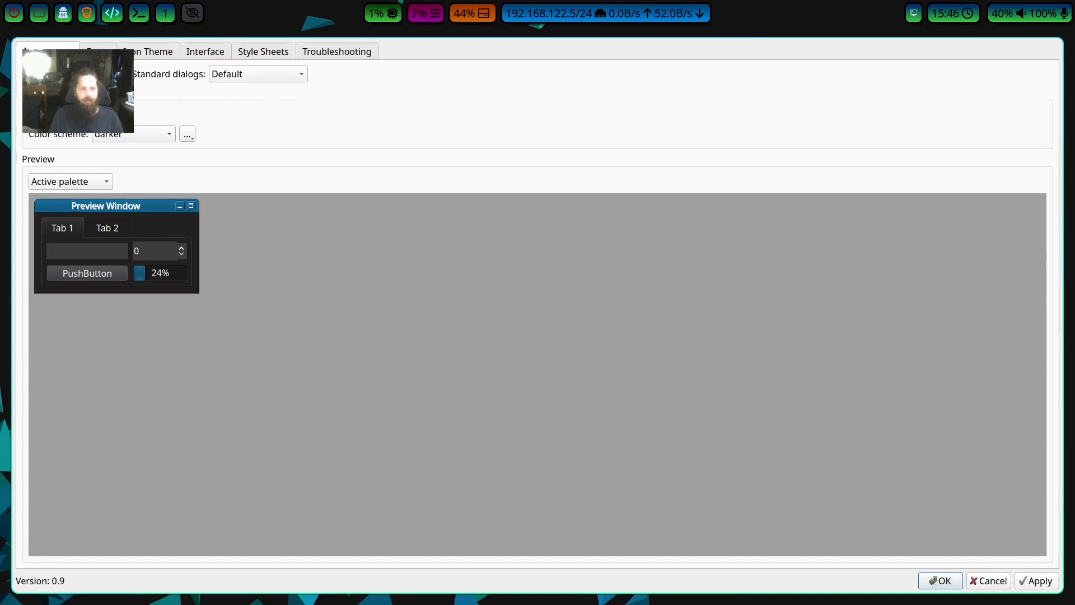
Select the Baphomet icon theme and apply the Qt6 settings.
{"action": "left_click", "coordinate": [100, 51]}
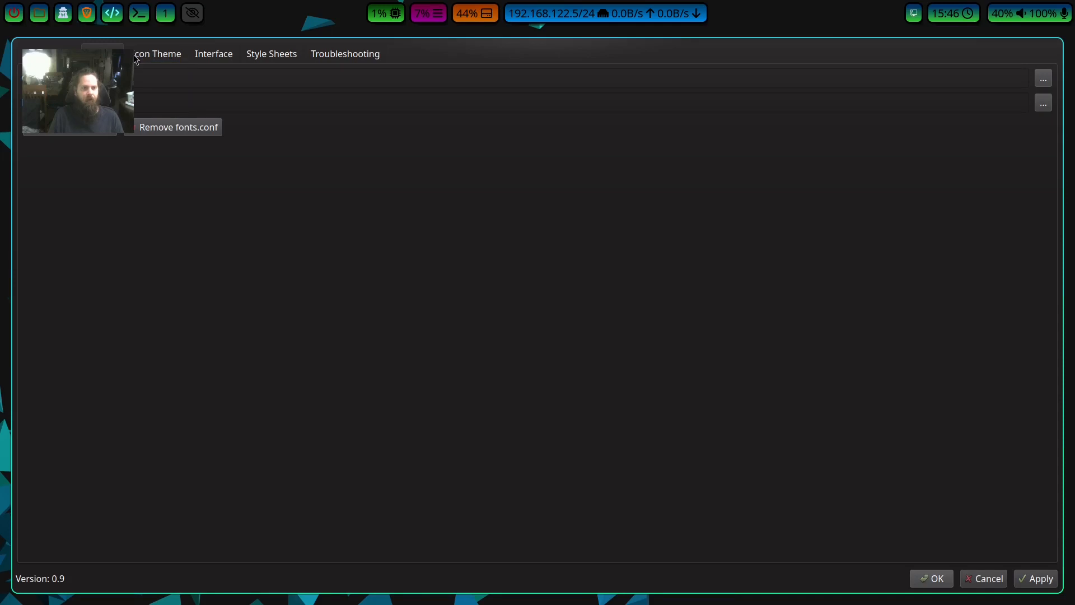
{"action": "left_click", "coordinate": [169, 56]}
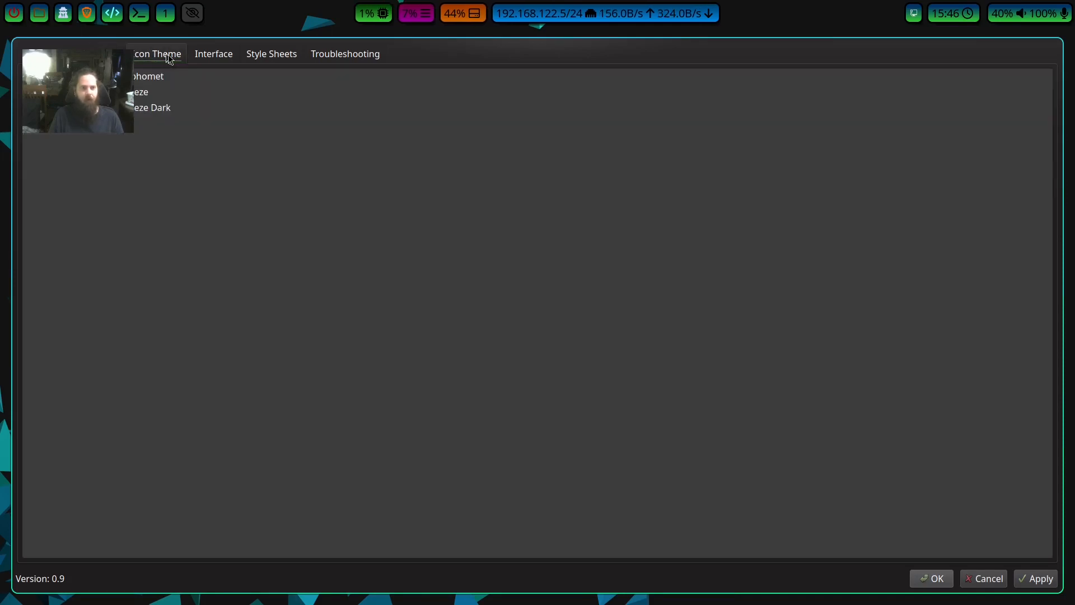
{"action": "left_click", "coordinate": [171, 76]}
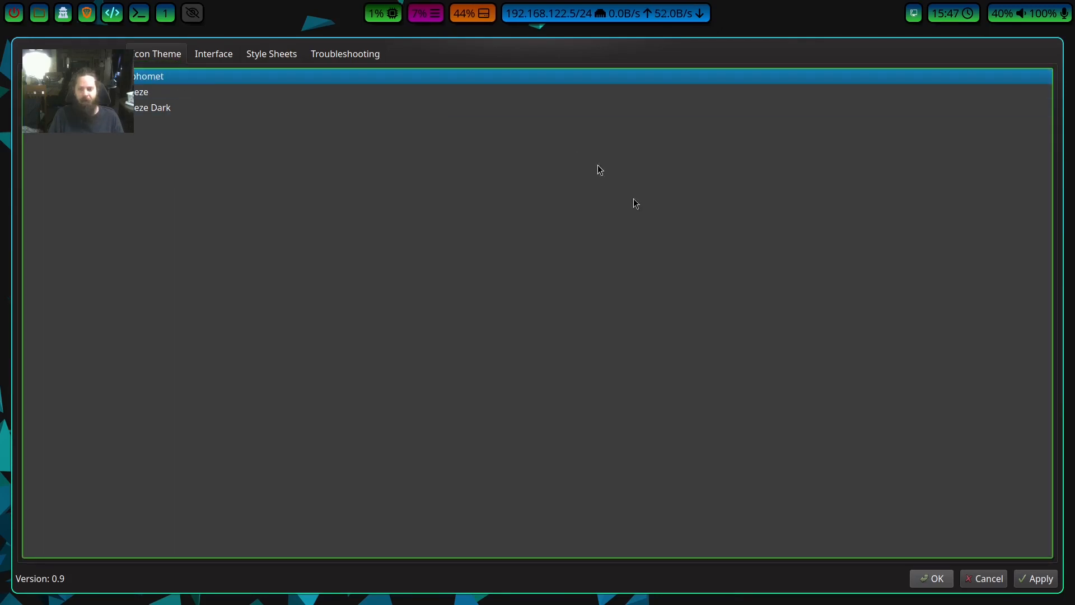
{"action": "left_click", "coordinate": [1037, 579]}
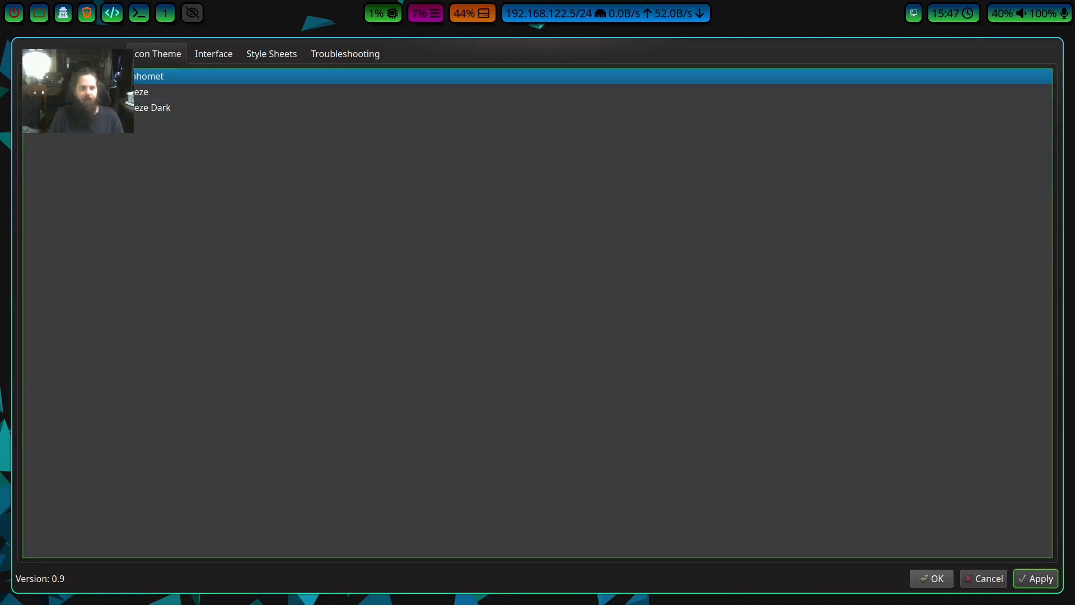
Review the Interface, Style Sheets and Troubleshooting settings, and accept and close the Qt6 configuration.
{"action": "left_click", "coordinate": [214, 59]}
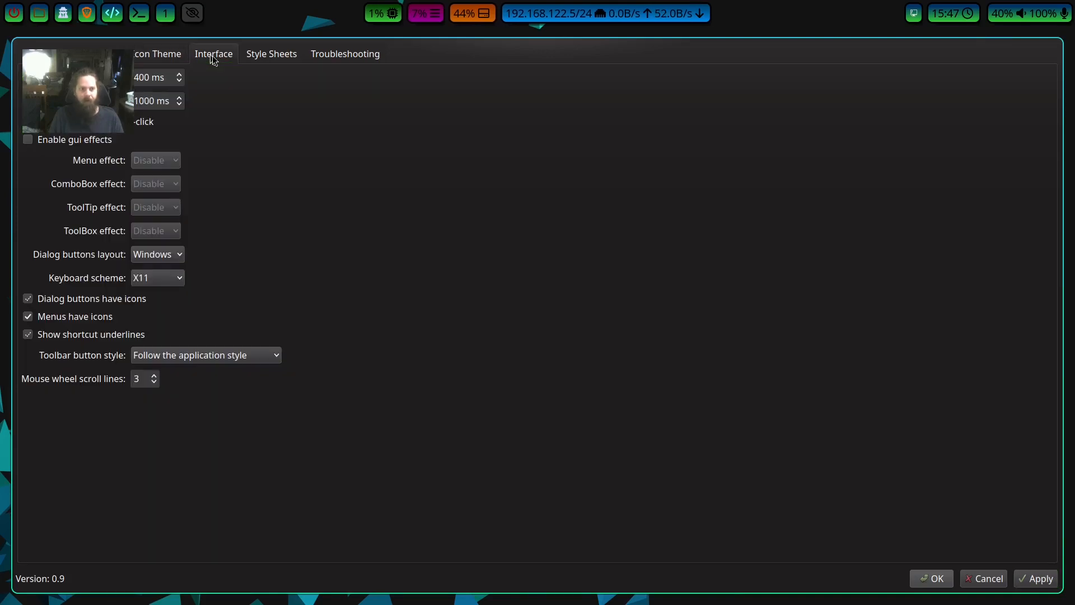
{"action": "left_click", "coordinate": [276, 54]}
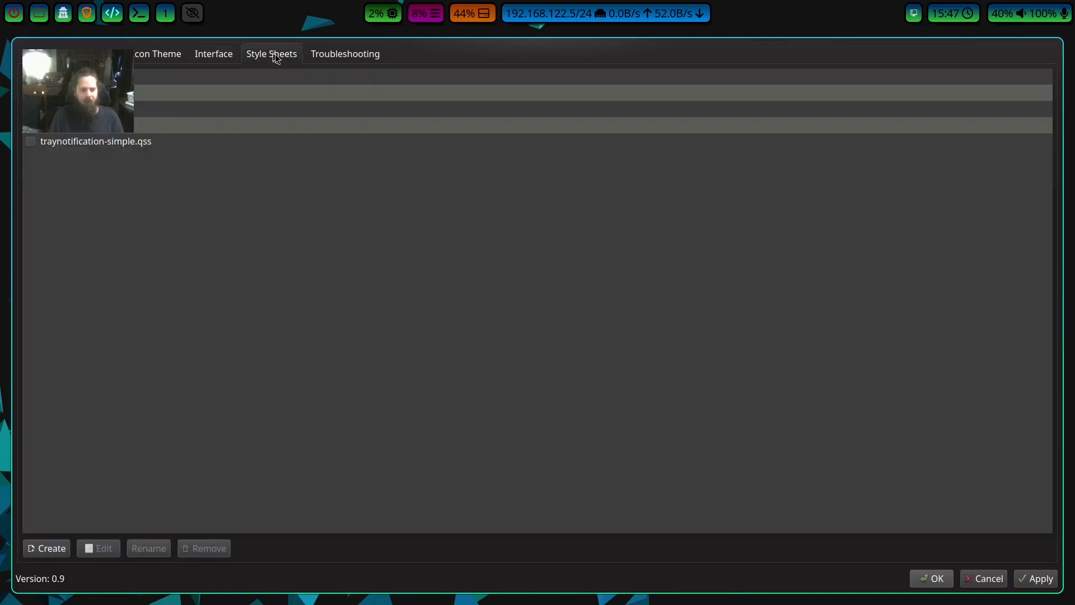
{"action": "left_click", "coordinate": [337, 56]}
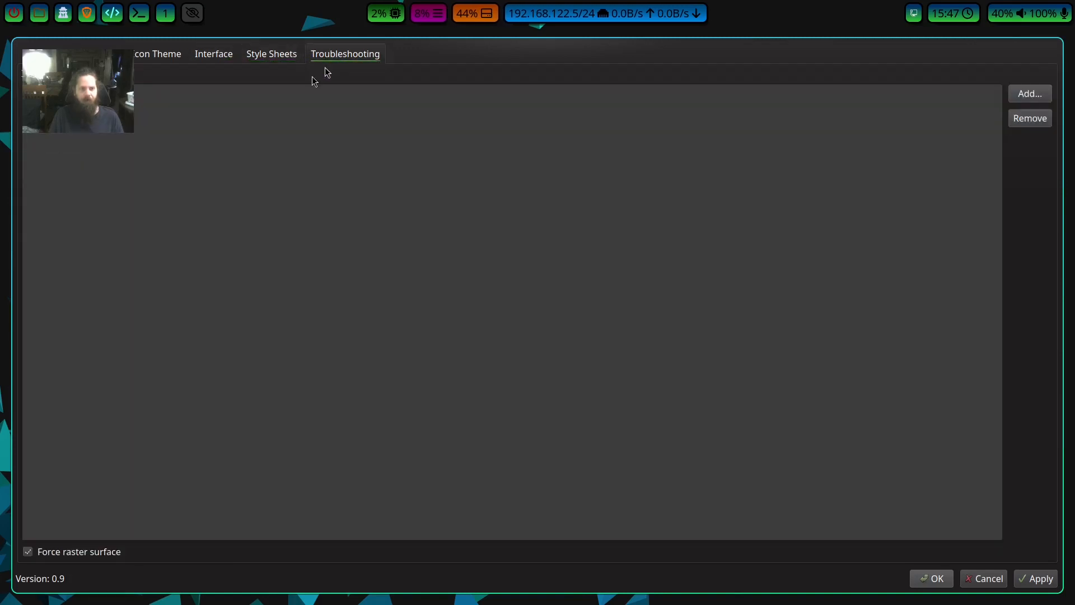
{"action": "left_click", "coordinate": [227, 56]}
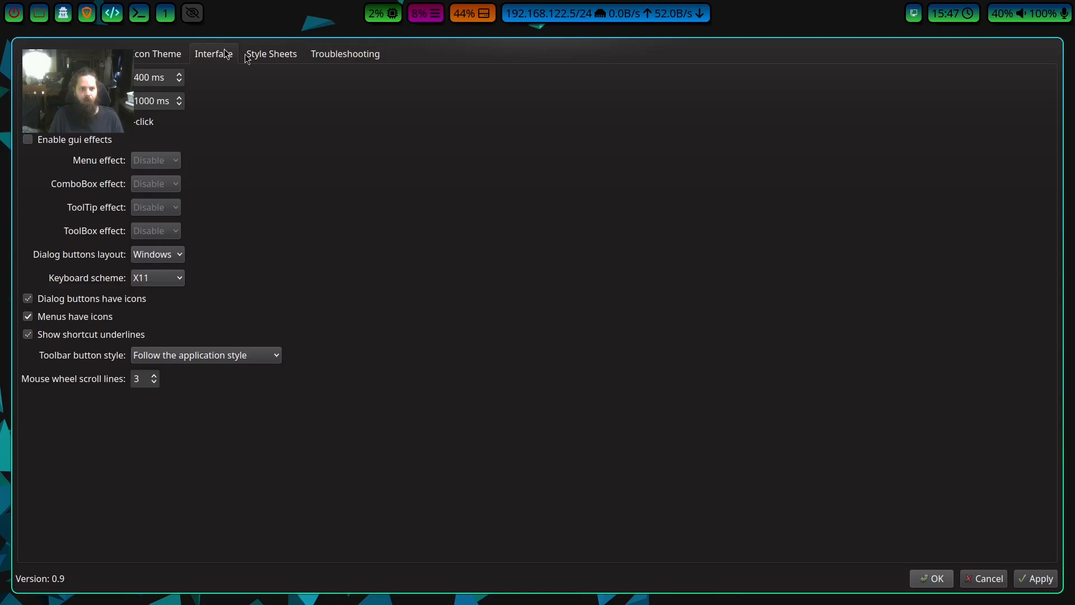
{"action": "left_click", "coordinate": [932, 579]}
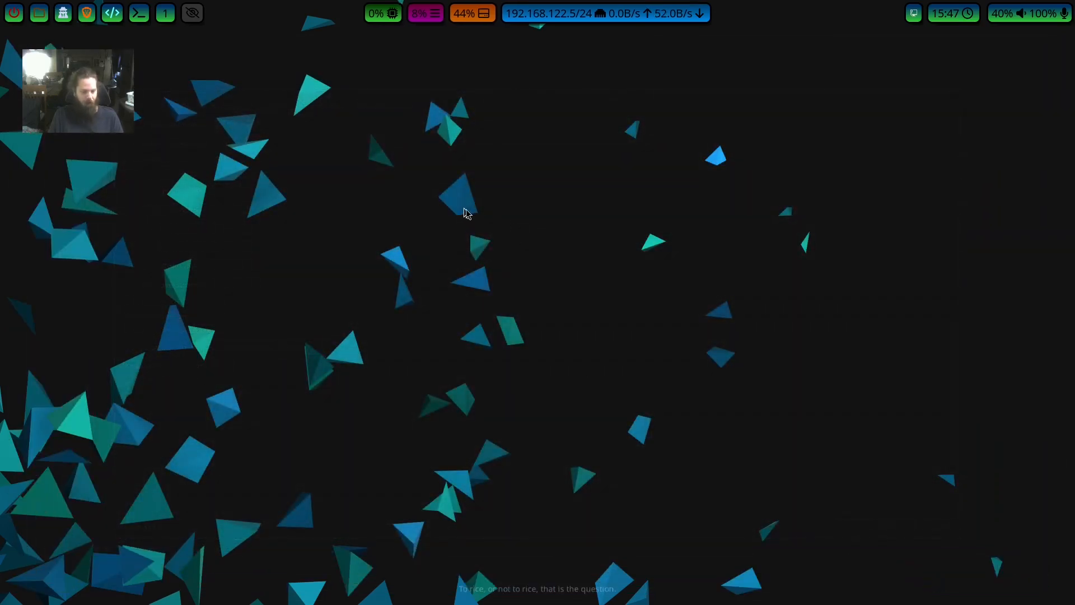
Check how the new theme looks in the file manager and bring up the application launcher.
{"action": "key", "text": "super+s"}
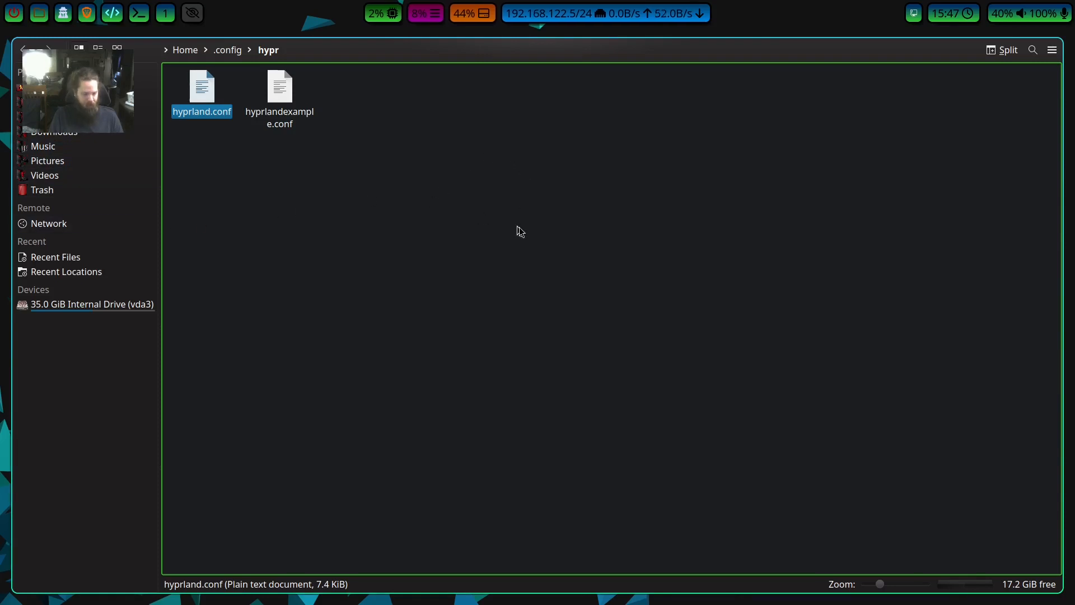
{"action": "key", "text": "super+q"}
{"action": "key", "text": "super+r"}
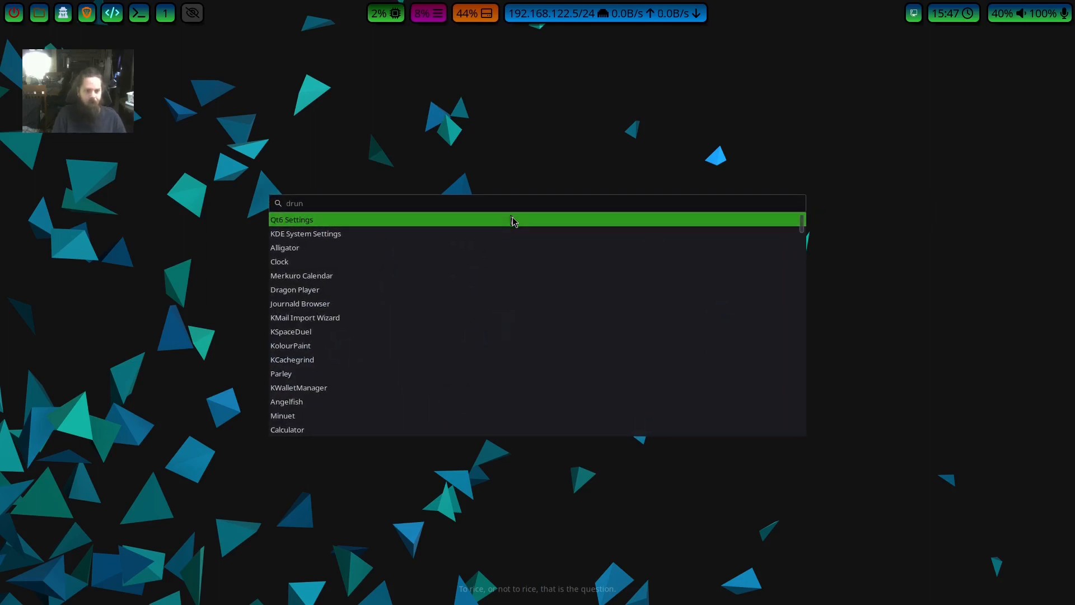
{"action": "key", "text": "Return"}
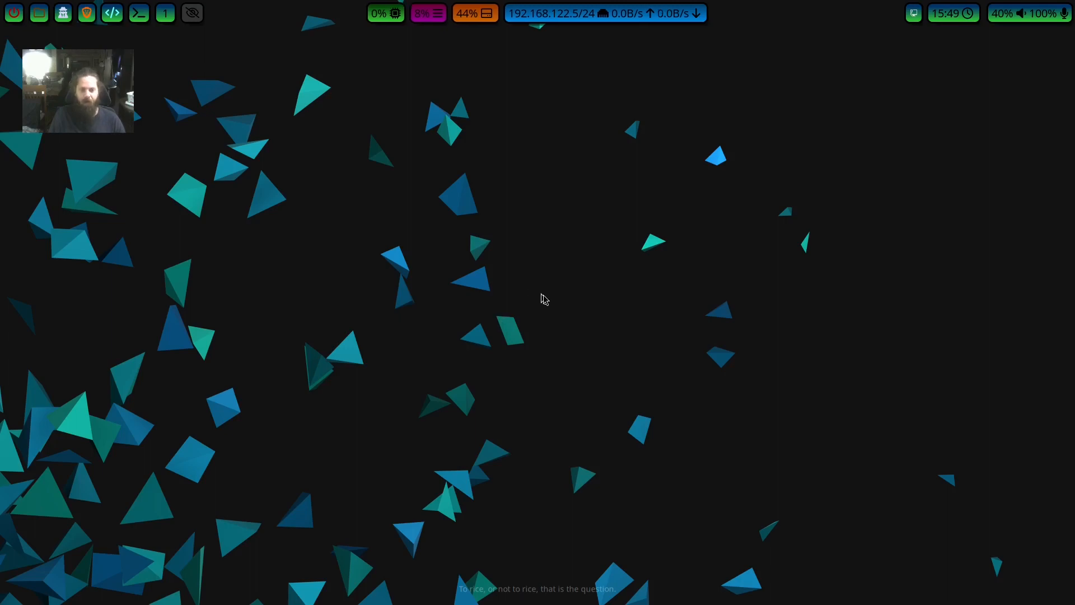
Open .config/hypr/hyprland.conf in vim with sudo from a new terminal, entering the account password.
{"action": "key", "text": "super+Return"}
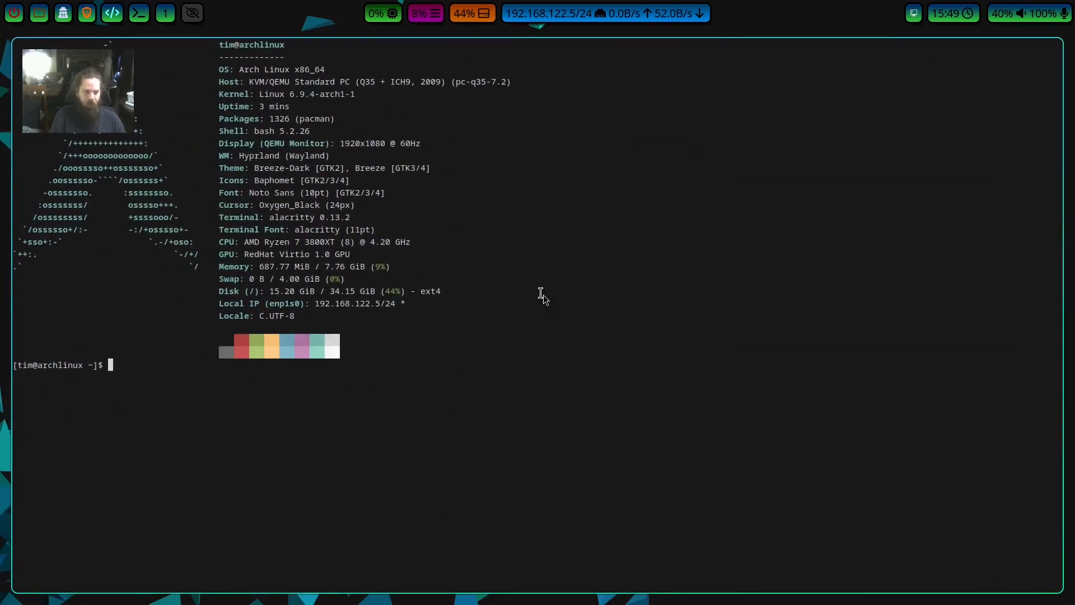
{"action": "key", "text": "Up"}
{"action": "key", "text": "Up"}
{"action": "key", "text": "Up"}
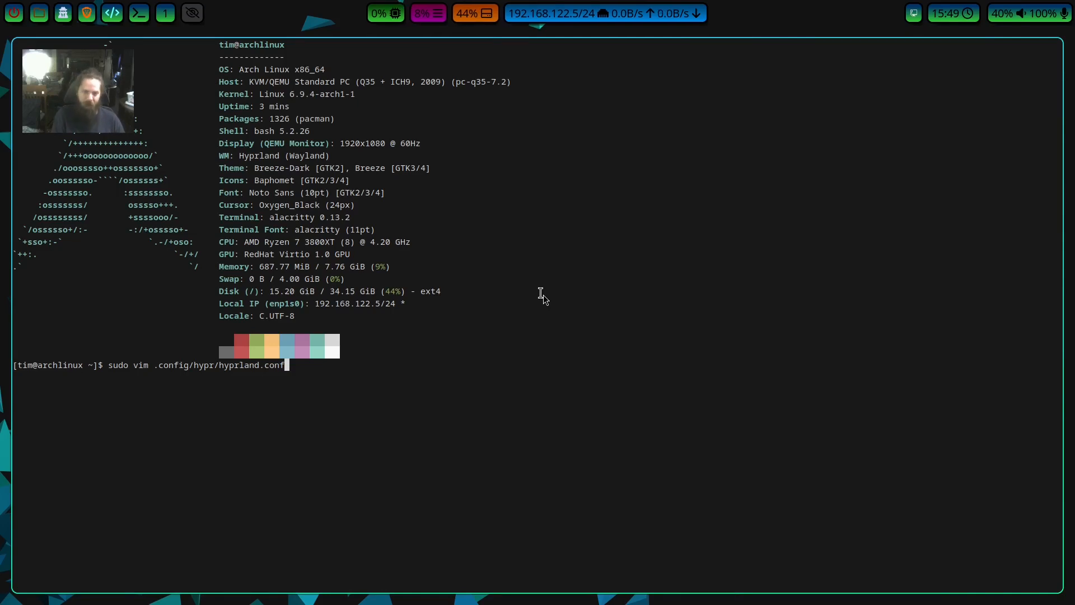
{"action": "key", "text": "Return"}
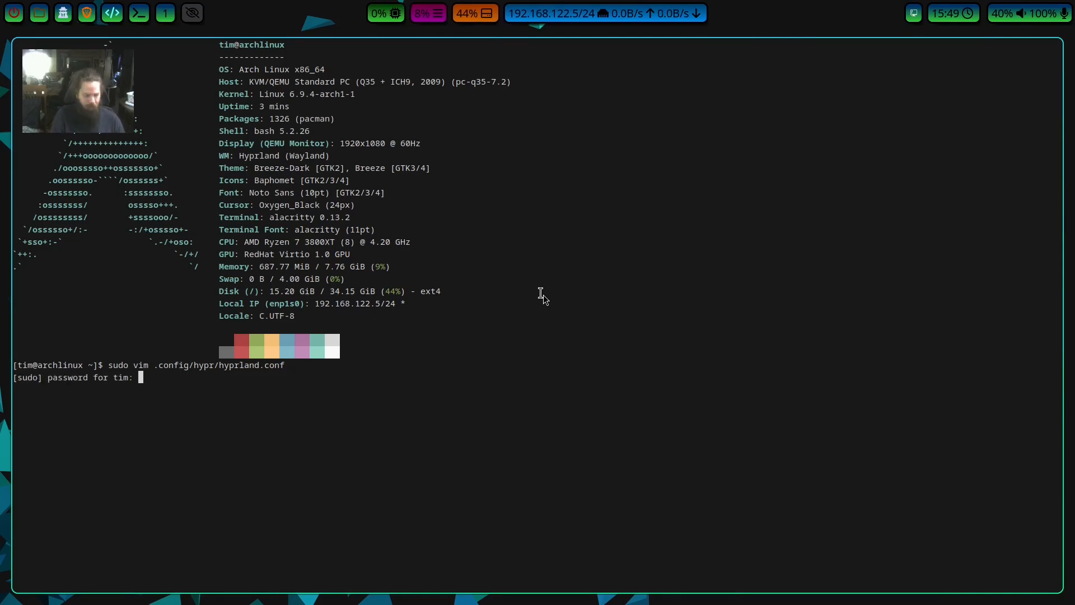
{"action": "key", "text": "Return"}
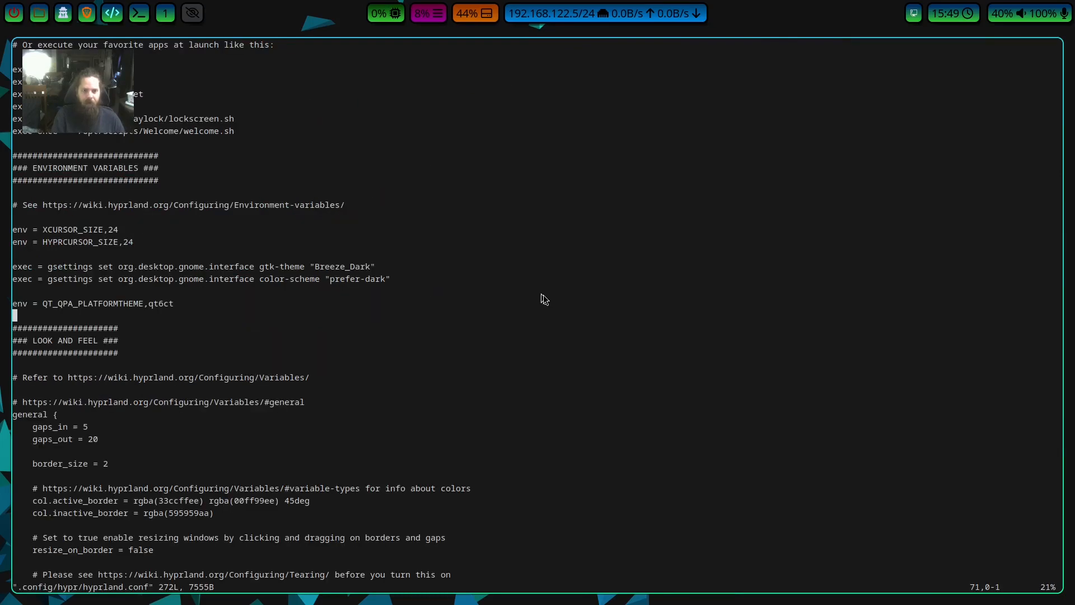
Examine the MONITORS, MY PROGRAMS and AUTOSTART sections of the Hyprland config.
{"action": "scroll", "coordinate": [540, 294], "scroll_direction": "up", "scroll_amount": 1}
{"action": "scroll", "coordinate": [538, 294], "scroll_direction": "up", "scroll_amount": 15}
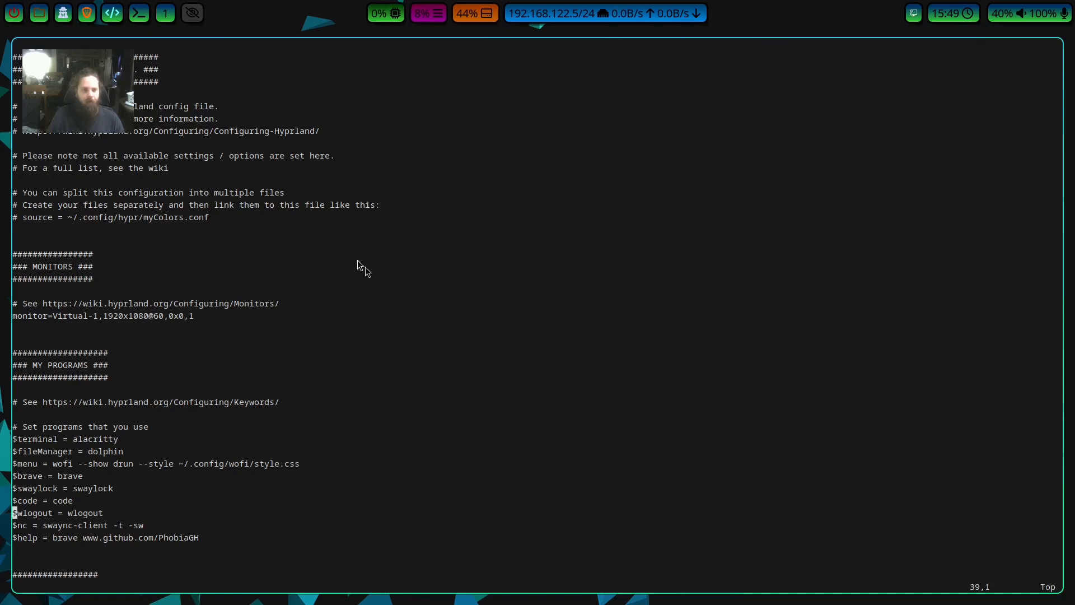
{"action": "scroll", "coordinate": [445, 311], "scroll_direction": "down", "scroll_amount": 1}
{"action": "scroll", "coordinate": [437, 320], "scroll_direction": "down", "scroll_amount": 2}
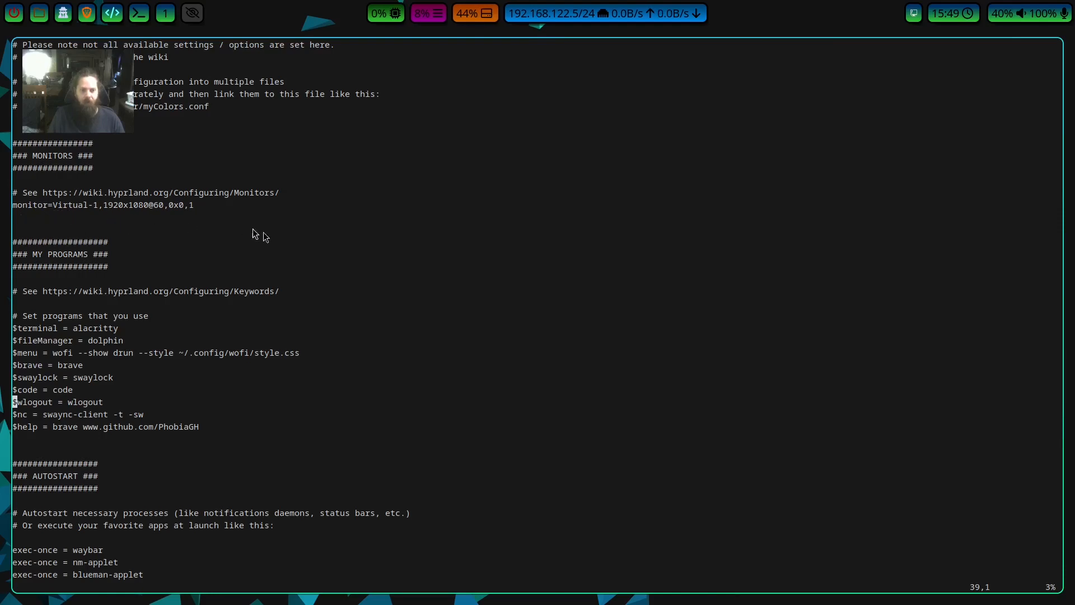
{"action": "scroll", "coordinate": [462, 278], "scroll_direction": "down", "scroll_amount": 4}
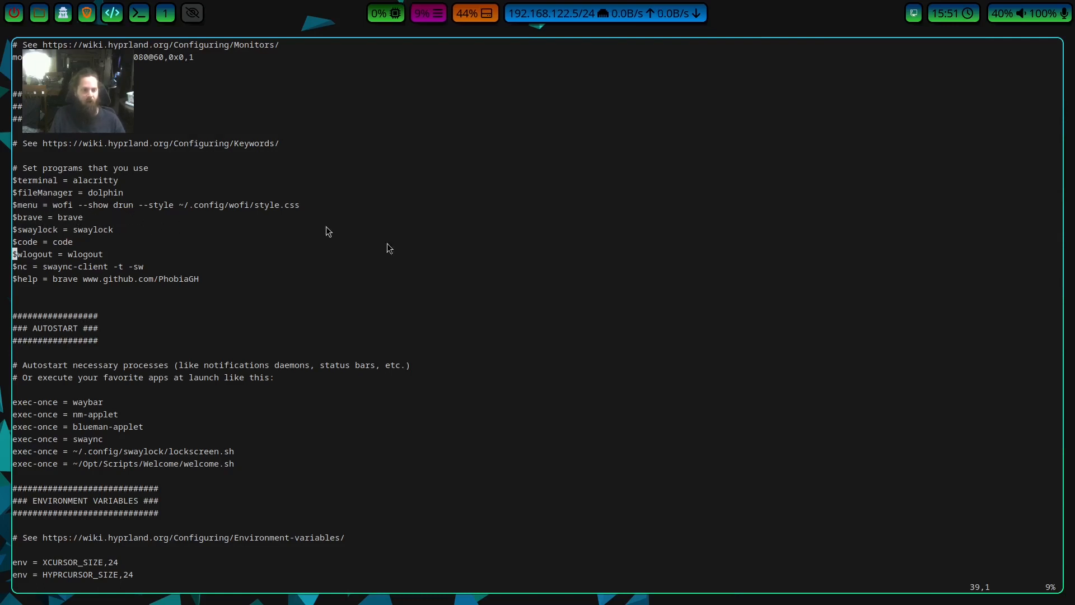
Examine the $code definition under MY PROGRAMS, comparing the variable name with its assigned command.
{"action": "key", "text": "Up"}
{"action": "key", "text": "Up"}
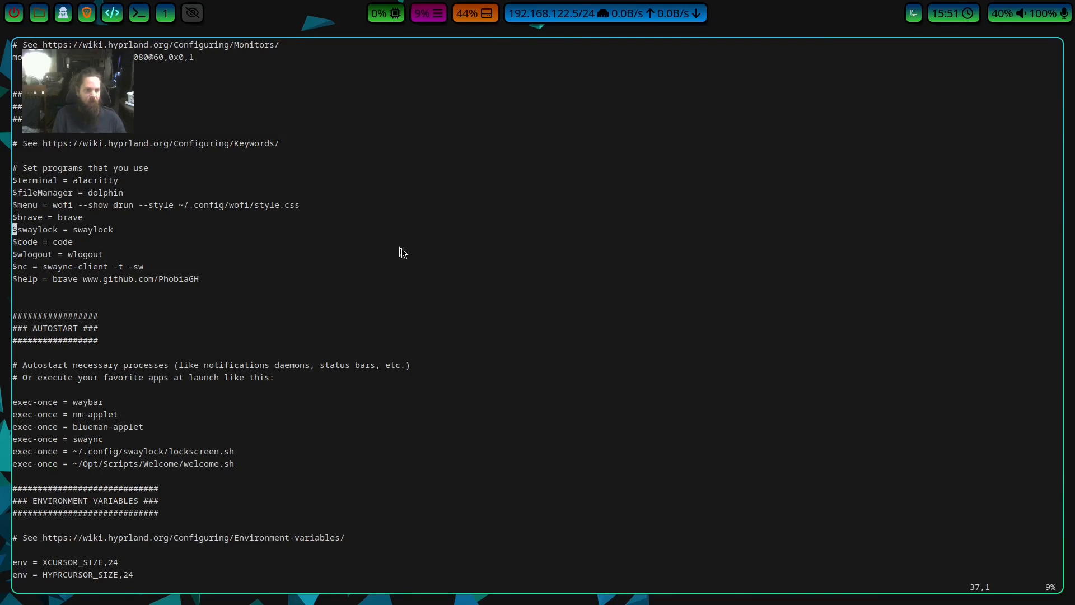
{"action": "key", "text": "Down"}
{"action": "key", "text": "Right"}
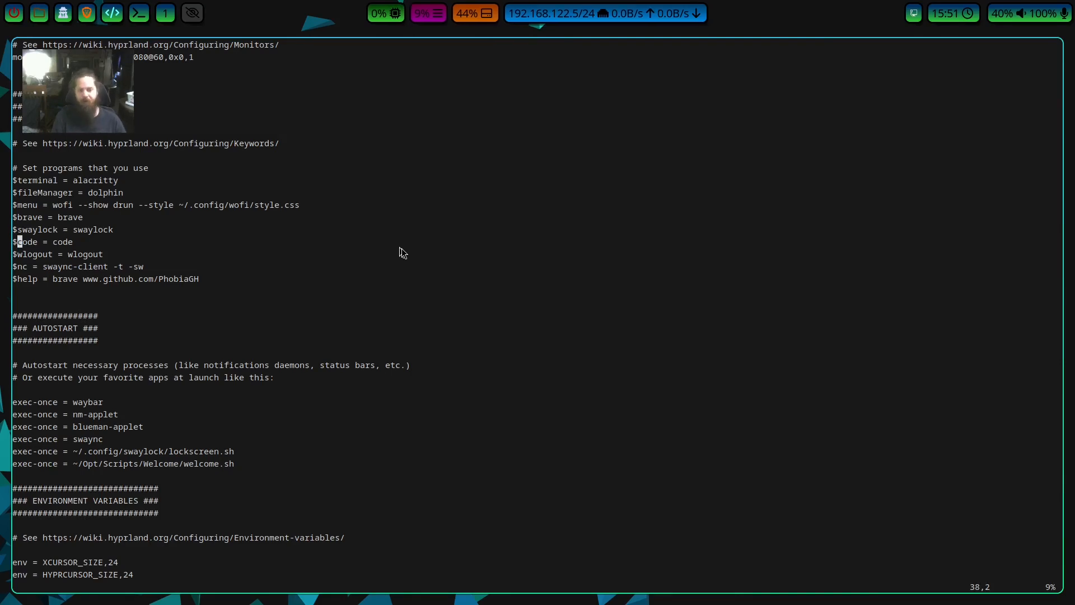
{"action": "key", "text": "e"}
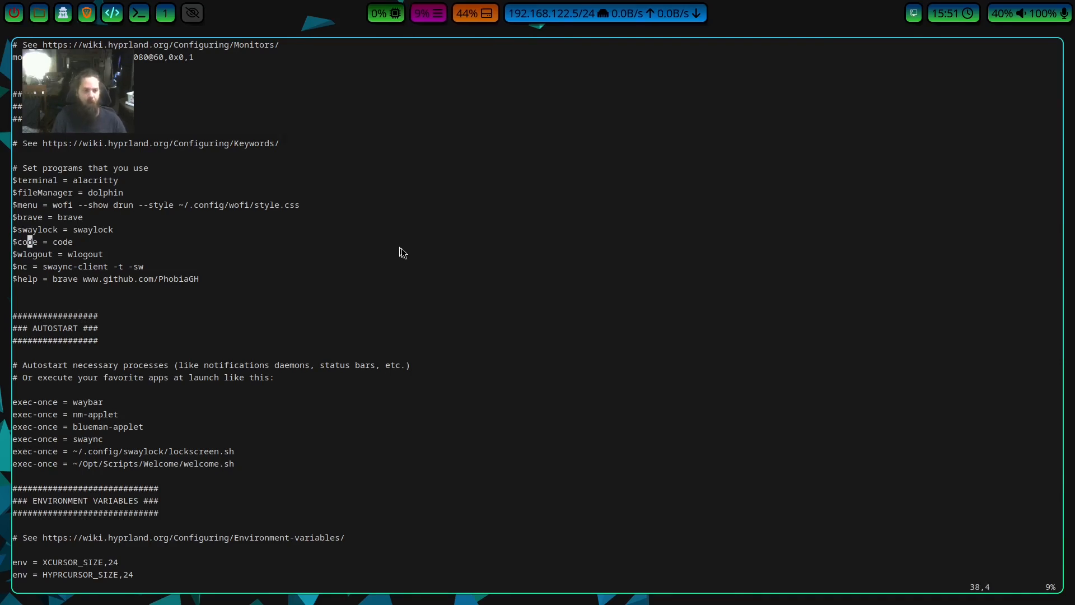
{"action": "key", "text": "Left"}
{"action": "key", "text": "Left"}
{"action": "key", "text": "Left"}
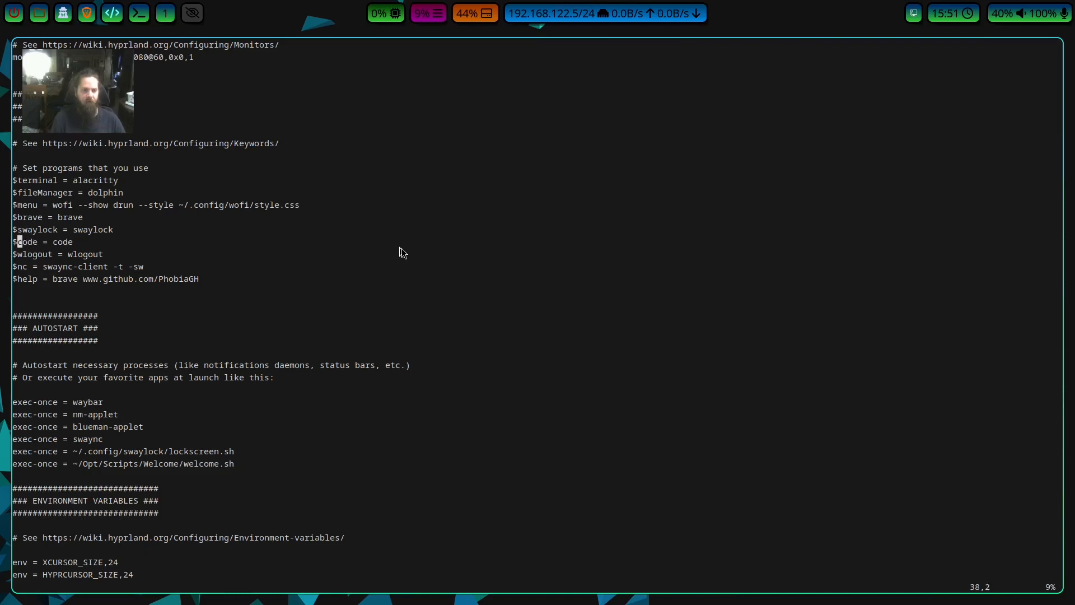
{"action": "key", "text": "Right"}
{"action": "key", "text": "Right"}
{"action": "key", "text": "Right"}
{"action": "key", "text": "Right"}
{"action": "key", "text": "Right"}
{"action": "key", "text": "Right"}
{"action": "key", "text": "Right"}
{"action": "key", "text": "Right"}
{"action": "key", "text": "Left"}
{"action": "key", "text": "Left"}
{"action": "key", "text": "Left"}
{"action": "key", "text": "Left"}
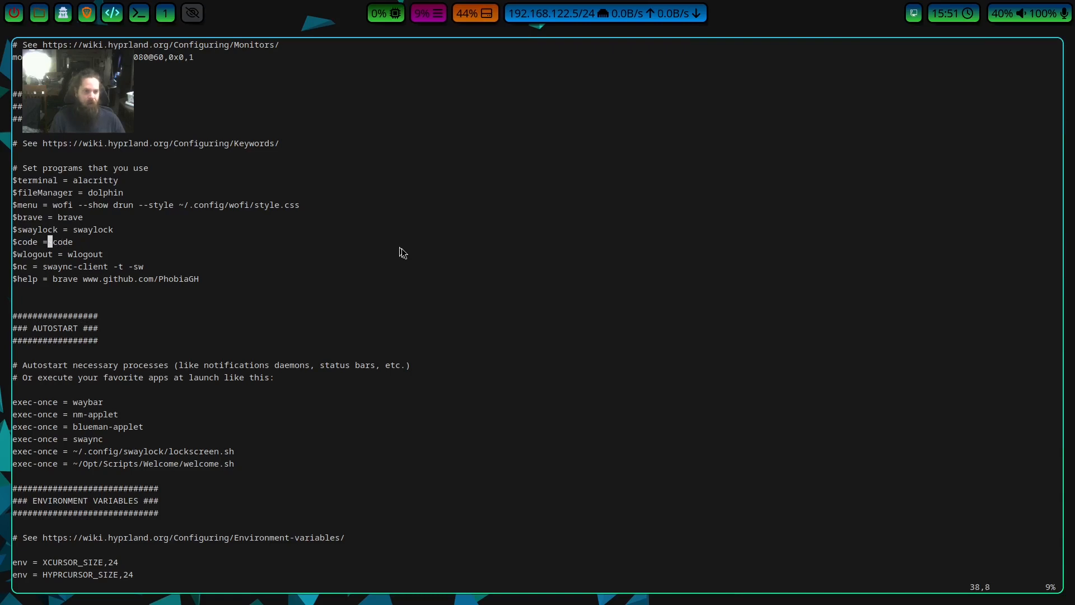
{"action": "key", "text": "Right"}
{"action": "key", "text": "Right"}
{"action": "key", "text": "Right"}
{"action": "key", "text": "Left"}
{"action": "key", "text": "Left"}
{"action": "key", "text": "Left"}
{"action": "key", "text": "Left"}
{"action": "key", "text": "Left"}
{"action": "key", "text": "Left"}
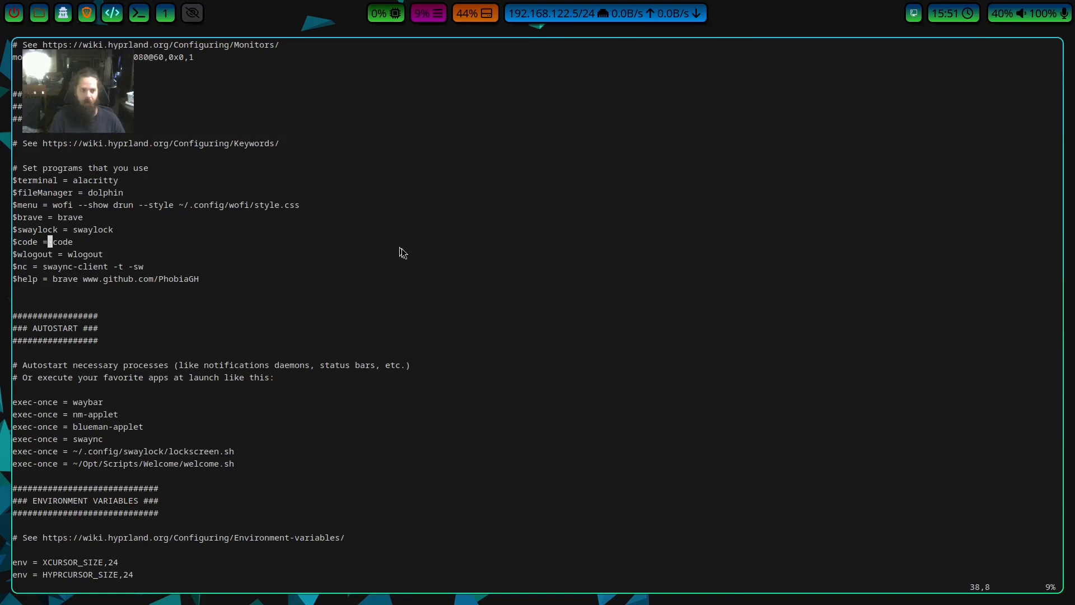
Examine the $wlogout, $nc, $fileManager and $help definitions, including the browser command and web address assigned to $help.
{"action": "key", "text": "Down"}
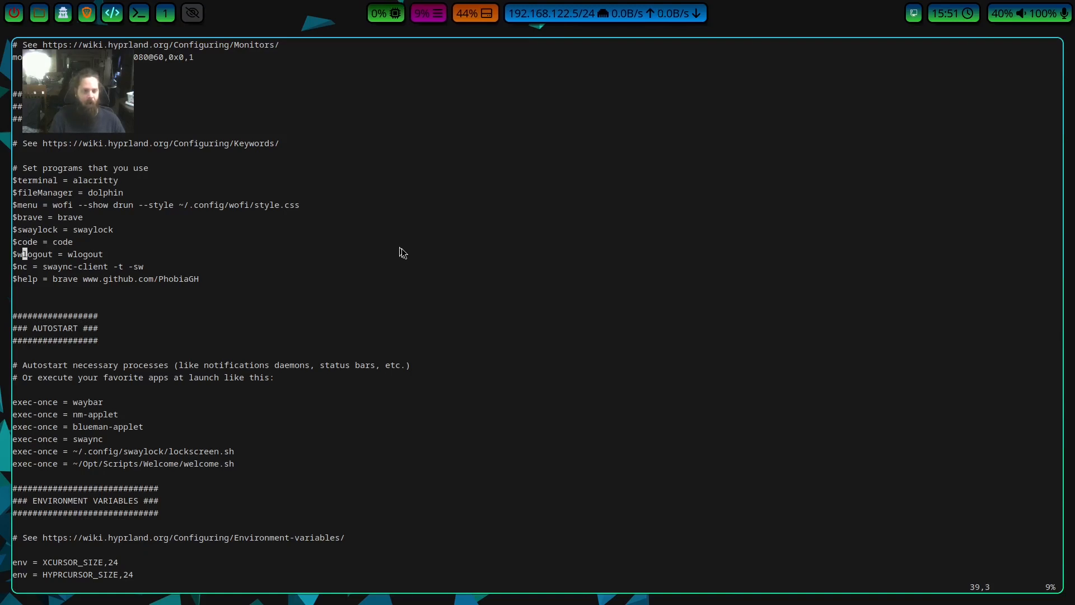
{"action": "key", "text": "Down"}
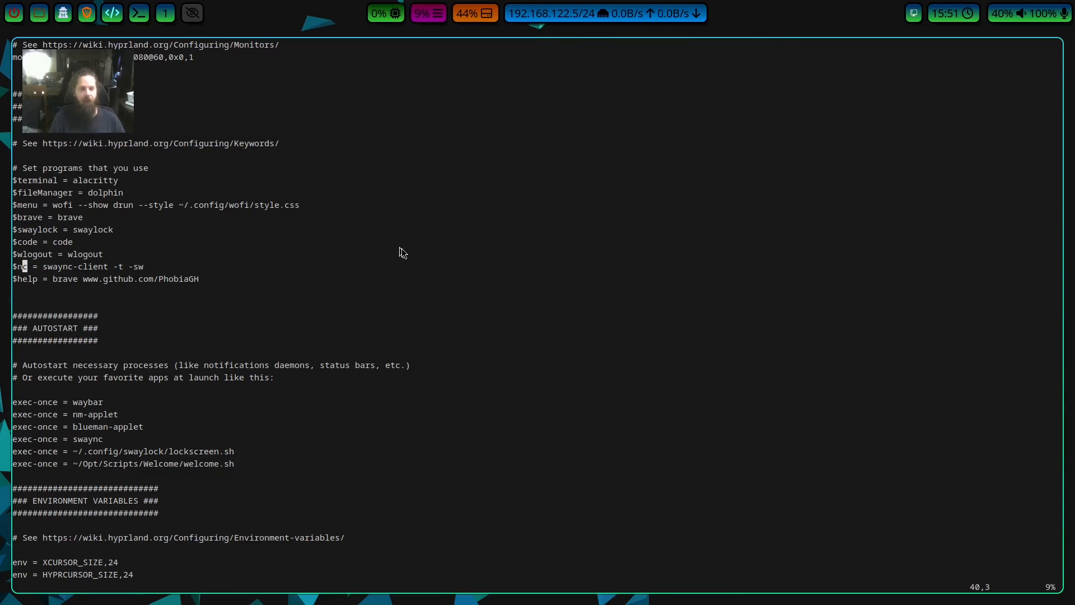
{"action": "key", "text": "Up"}
{"action": "key", "text": "Up"}
{"action": "key", "text": "Up"}
{"action": "key", "text": "Up"}
{"action": "key", "text": "Up"}
{"action": "key", "text": "Up"}
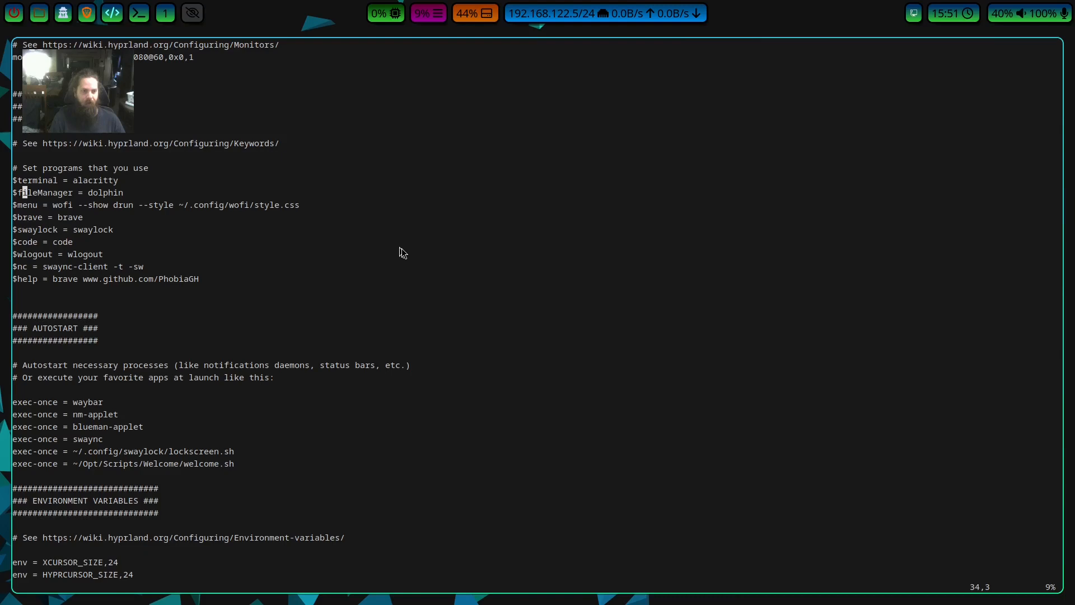
{"action": "key", "text": "Down"}
{"action": "key", "text": "Down"}
{"action": "key", "text": "Down"}
{"action": "key", "text": "Down"}
{"action": "key", "text": "Down"}
{"action": "key", "text": "Down"}
{"action": "key", "text": "Down"}
{"action": "key", "text": "Left"}
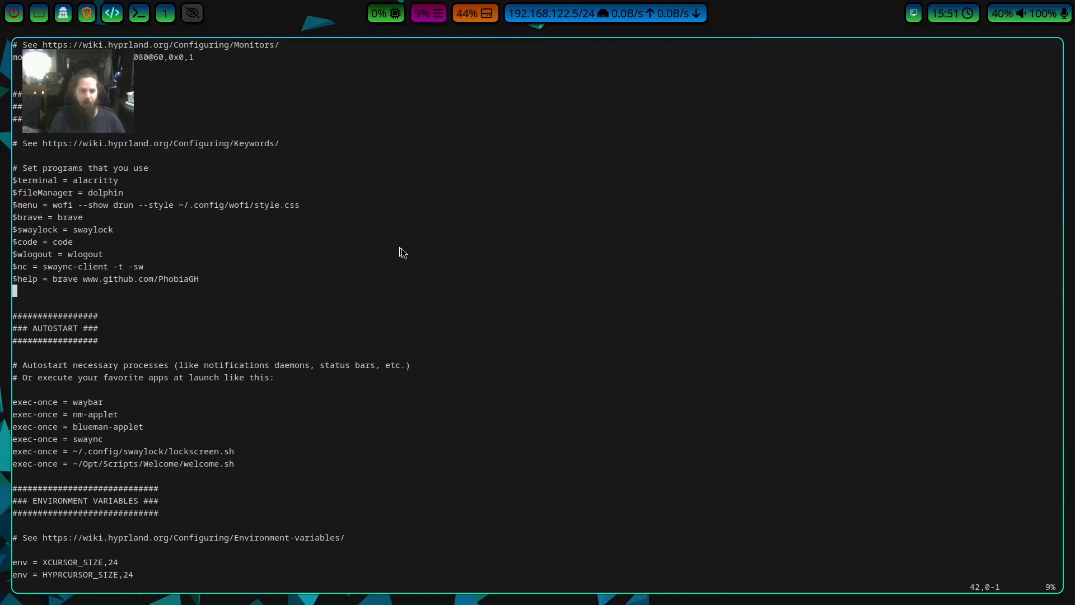
{"action": "key", "text": "Right"}
{"action": "key", "text": "Right"}
{"action": "key", "text": "Right"}
{"action": "key", "text": "Right"}
{"action": "key", "text": "Right"}
{"action": "key", "text": "Right"}
{"action": "key", "text": "Right"}
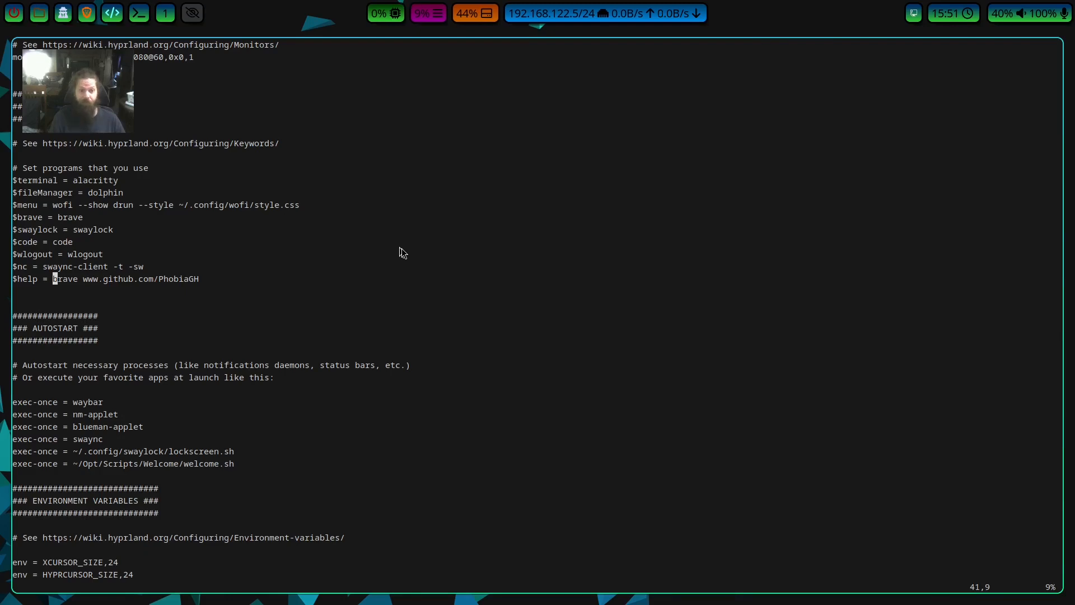
{"action": "key", "text": "l"}
{"action": "key", "text": "l"}
{"action": "key", "text": "l"}
{"action": "key", "text": "l"}
{"action": "key", "text": "l"}
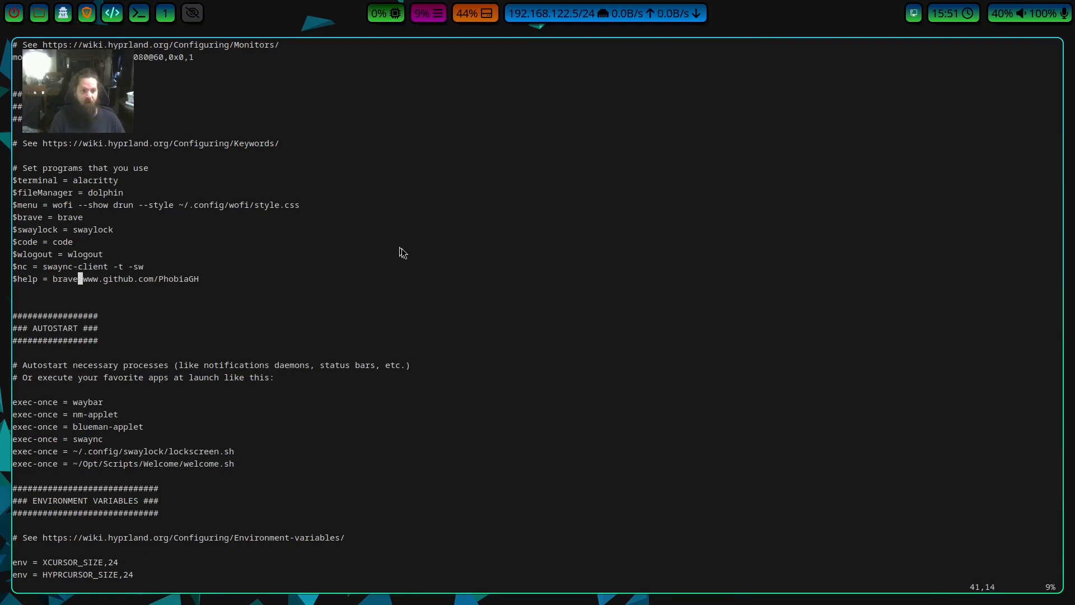
{"action": "key", "text": "l"}
{"action": "key", "text": "k"}
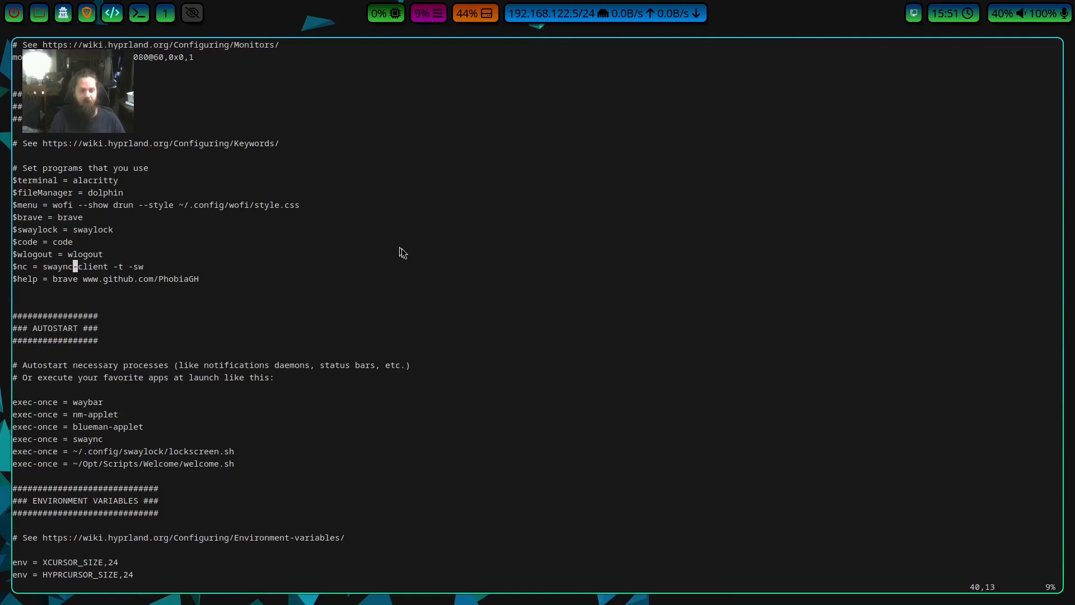
Examine the $nc and $help lines, reading through the web address passed to the brave command.
{"action": "key", "text": "k"}
{"action": "key", "text": "l"}
{"action": "key", "text": "j"}
{"action": "key", "text": "j"}
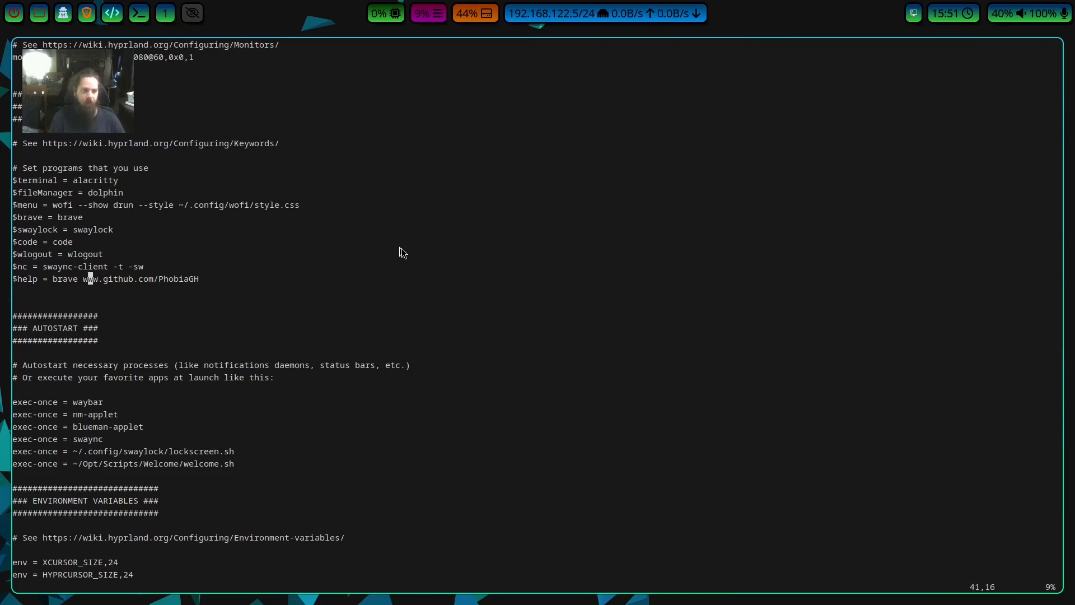
{"action": "key", "text": "h"}
{"action": "key", "text": "h"}
{"action": "key", "text": "h"}
{"action": "key", "text": "b"}
{"action": "key", "text": "l"}
{"action": "key", "text": "l"}
{"action": "key", "text": "l"}
{"action": "key", "text": "l"}
{"action": "key", "text": "l"}
{"action": "key", "text": "l"}
{"action": "key", "text": "l"}
{"action": "key", "text": "l"}
{"action": "key", "text": "l"}
{"action": "key", "text": "l"}
{"action": "key", "text": "w"}
{"action": "key", "text": "w"}
{"action": "key", "text": "w"}
{"action": "key", "text": "w"}
Examine the AUTOSTART section down to the exec-once entries for the lockscreen.sh and welcome.sh scripts.
{"action": "key", "text": "j"}
{"action": "key", "text": "j"}
{"action": "key", "text": "j"}
{"action": "key", "text": "j"}
{"action": "key", "text": "j"}
{"action": "key", "text": "j"}
{"action": "key", "text": "j"}
{"action": "key", "text": "j"}
{"action": "key", "text": "j"}
{"action": "key", "text": "j"}
{"action": "key", "text": "j"}
{"action": "key", "text": "j"}
{"action": "key", "text": "j"}
{"action": "key", "text": "j"}
{"action": "key", "text": "j"}
{"action": "key", "text": "j"}
{"action": "key", "text": "j"}
{"action": "key", "text": "k"}
{"action": "key", "text": "k"}
{"action": "key", "text": "k"}
{"action": "key", "text": "Left"}
{"action": "key", "text": "Left"}
{"action": "key", "text": "Left"}
{"action": "key", "text": "Left"}
{"action": "key", "text": "Left"}
{"action": "key", "text": "Left"}
{"action": "key", "text": "Left"}
{"action": "key", "text": "Left"}
{"action": "key", "text": "Left"}
{"action": "key", "text": "Left"}
{"action": "key", "text": "Left"}
{"action": "key", "text": "Left"}
{"action": "key", "text": "Left"}
{"action": "key", "text": "Left"}
{"action": "key", "text": "Left"}
{"action": "key", "text": "Left"}
{"action": "key", "text": "Left"}
{"action": "key", "text": "Left"}
{"action": "key", "text": "Left"}
{"action": "key", "text": "Left"}
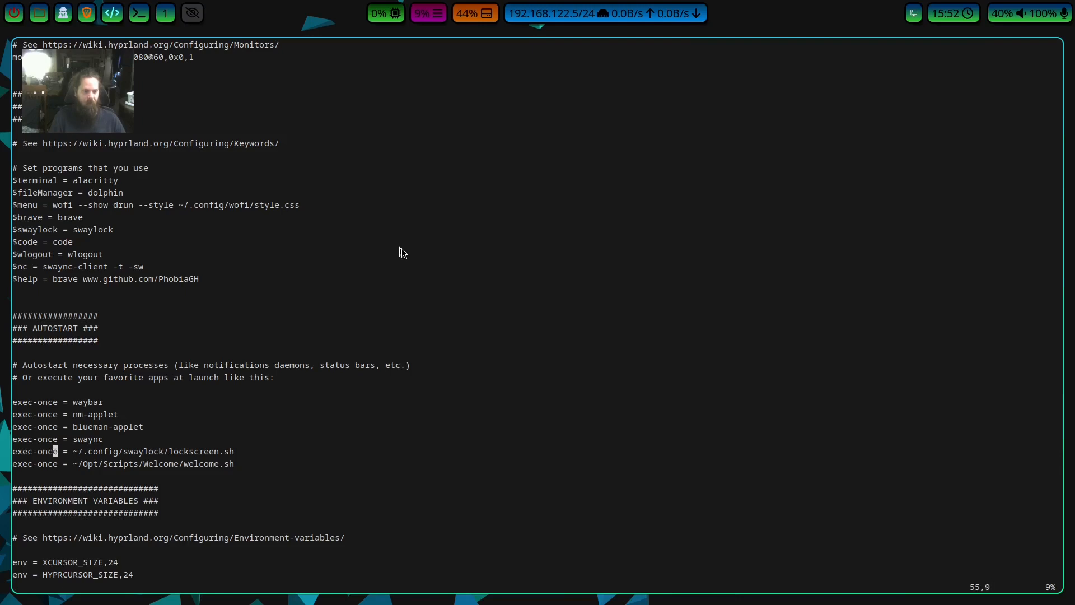
Examine the waybar, nm-applet, blueman-applet and swaync entries in the AUTOSTART section one by one.
{"action": "key", "text": "Up"}
{"action": "key", "text": "Up"}
{"action": "key", "text": "Up"}
{"action": "key", "text": "Up"}
{"action": "key", "text": "Left"}
{"action": "key", "text": "Right"}
{"action": "key", "text": "Right"}
{"action": "key", "text": "Right"}
{"action": "key", "text": "Right"}
{"action": "key", "text": "Right"}
{"action": "key", "text": "Right"}
{"action": "key", "text": "Right"}
{"action": "key", "text": "Right"}
{"action": "key", "text": "Right"}
{"action": "key", "text": "Right"}
{"action": "key", "text": "Right"}
{"action": "key", "text": "Right"}
{"action": "key", "text": "Right"}
{"action": "key", "text": "Right"}
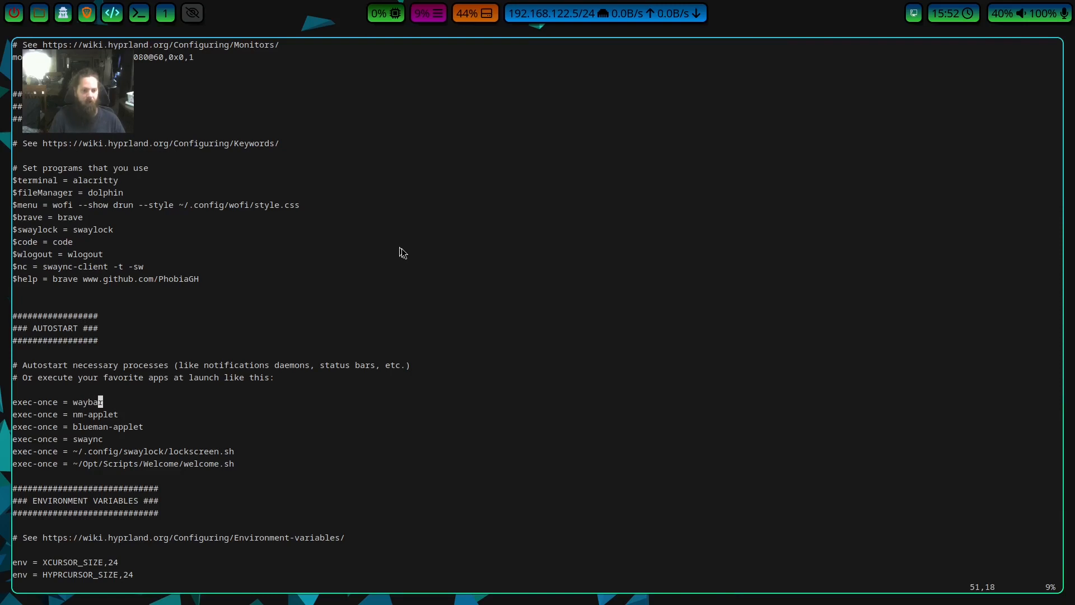
{"action": "key", "text": "Down"}
{"action": "key", "text": "Down"}
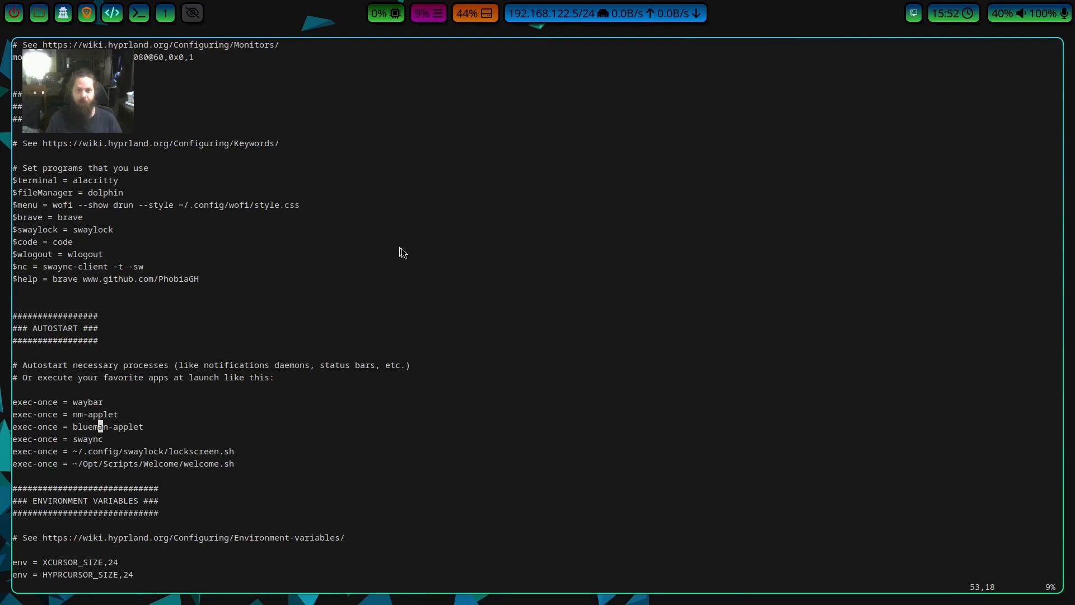
{"action": "key", "text": "k"}
{"action": "key", "text": "j"}
{"action": "key", "text": "l"}
{"action": "key", "text": "l"}
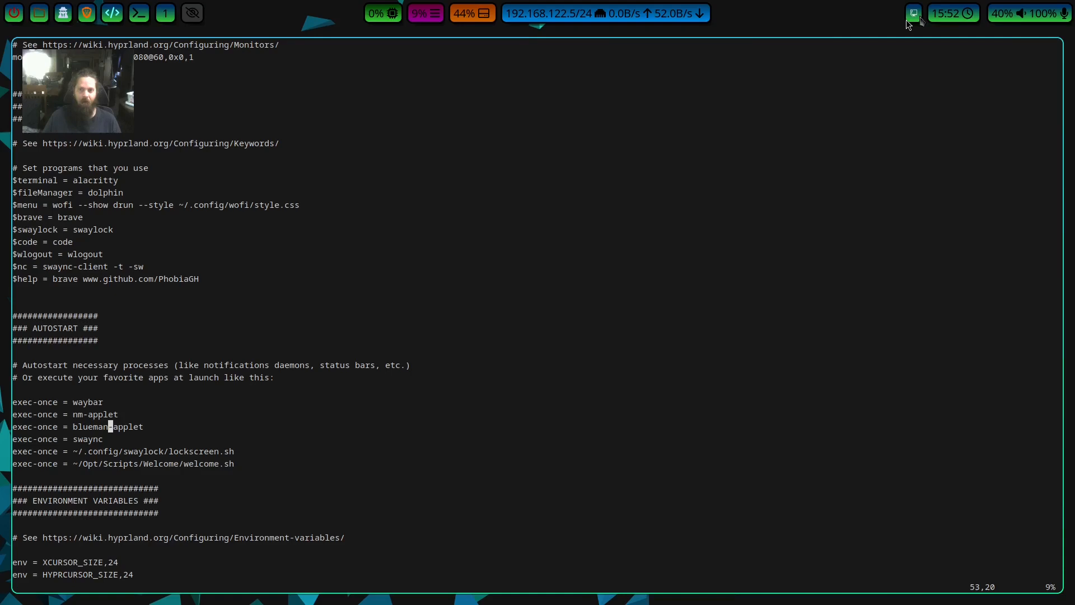
{"action": "key", "text": "Down"}
{"action": "key", "text": "Down"}
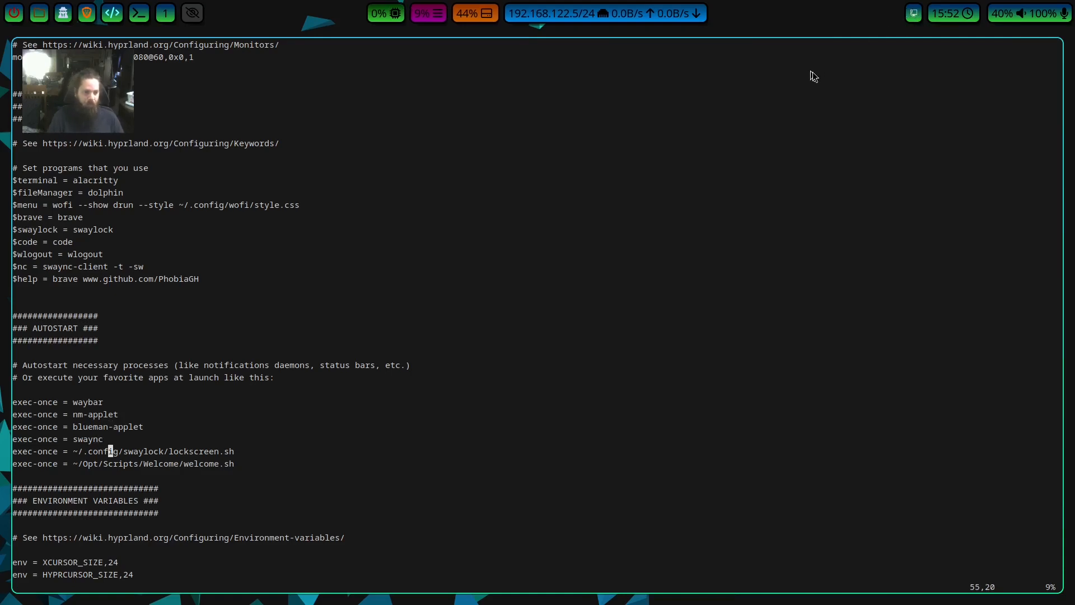
{"action": "key", "text": "Up"}
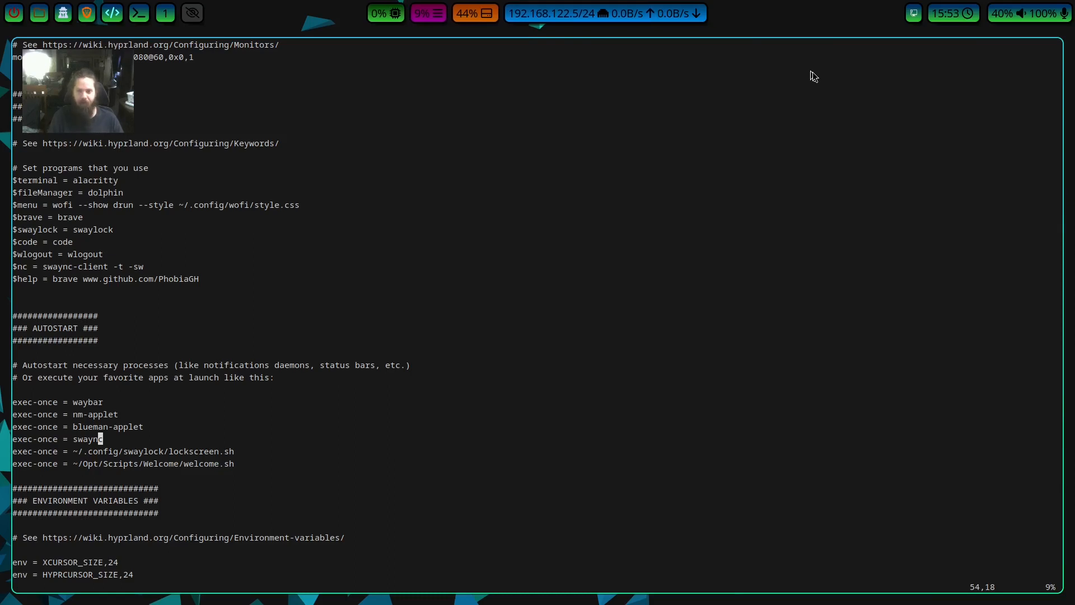
Review the config from the $fileManager and $menu definitions through the AUTOSTART entries to the ENVIRONMENT VARIABLES heading.
{"action": "left_click", "coordinate": [626, 189]}
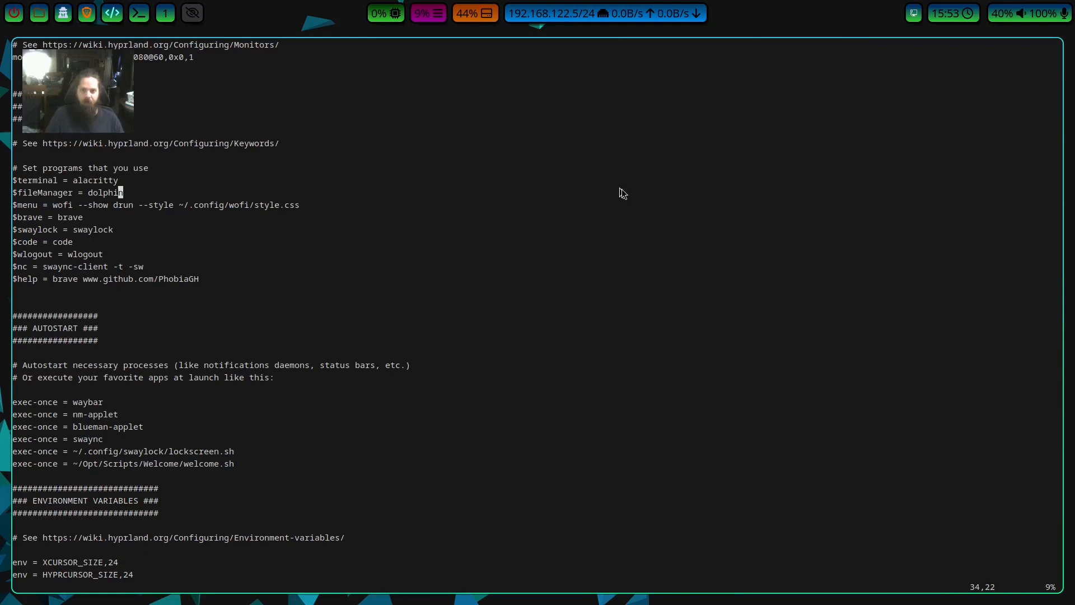
{"action": "key", "text": "j"}
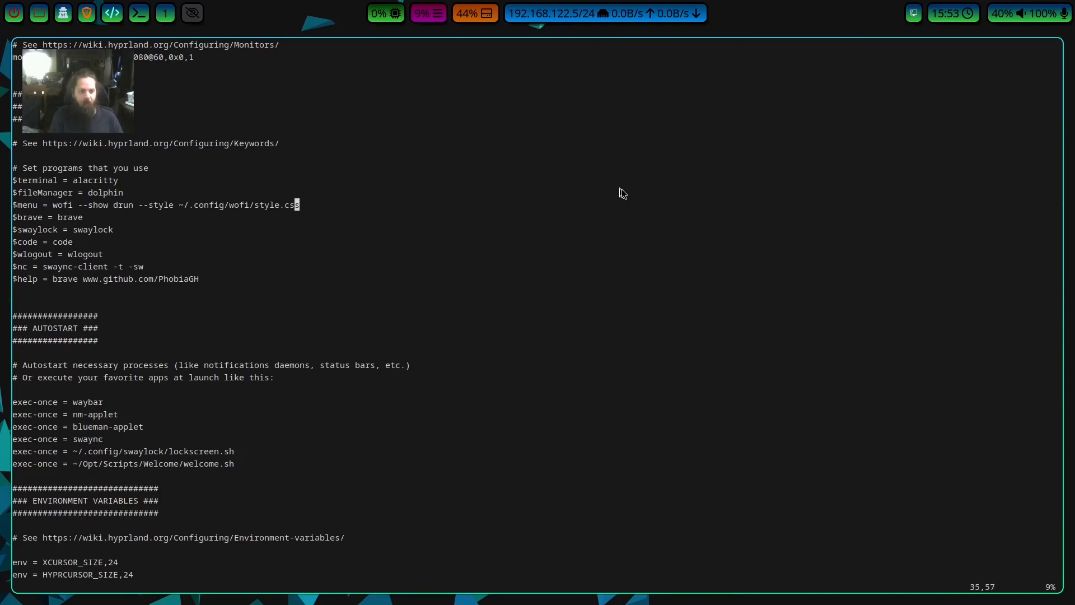
{"action": "key", "text": "j"}
{"action": "key", "text": "j"}
{"action": "key", "text": "j"}
{"action": "key", "text": "j"}
{"action": "key", "text": "j"}
{"action": "key", "text": "j"}
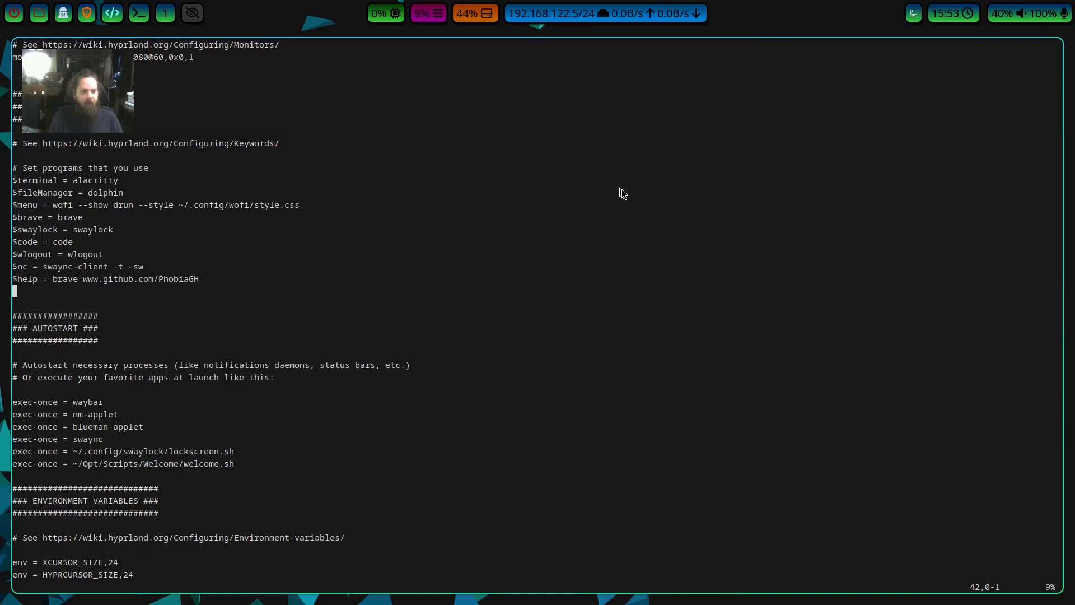
{"action": "key", "text": "j"}
{"action": "key", "text": "j"}
{"action": "key", "text": "j"}
{"action": "key", "text": "j"}
{"action": "key", "text": "j"}
{"action": "key", "text": "j"}
{"action": "key", "text": "j"}
{"action": "key", "text": "j"}
{"action": "key", "text": "j"}
{"action": "key", "text": "j"}
{"action": "key", "text": "j"}
{"action": "key", "text": "j"}
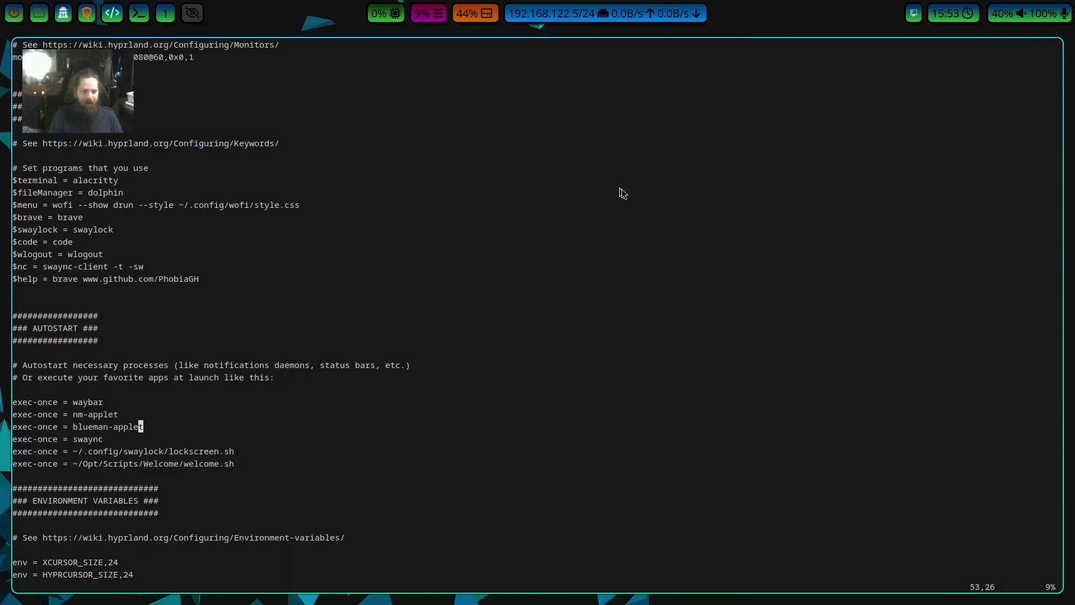
{"action": "key", "text": "j"}
{"action": "key", "text": "j"}
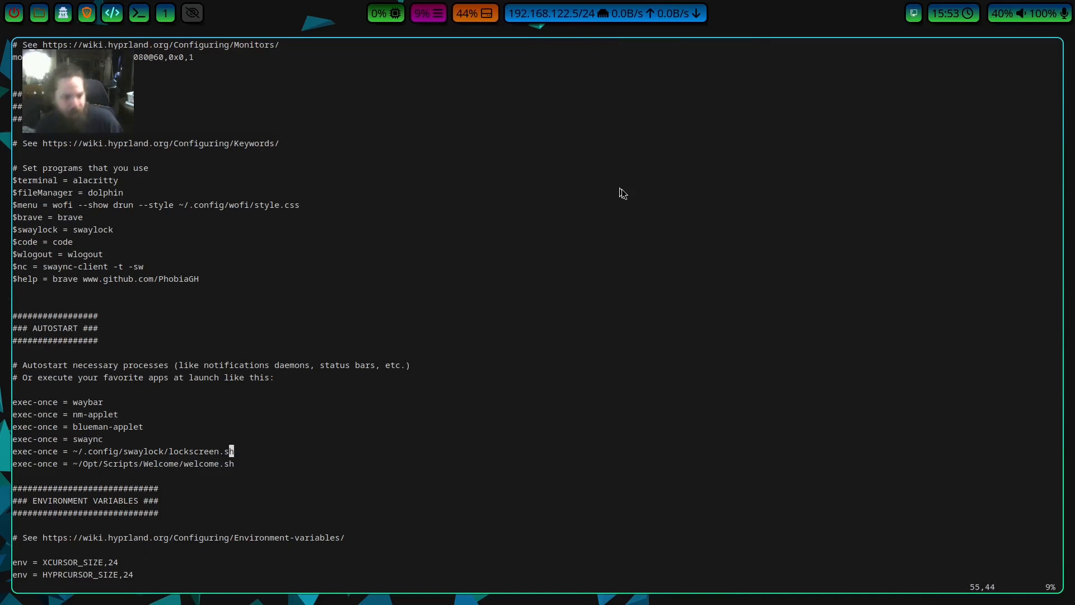
{"action": "key", "text": "j"}
{"action": "key", "text": "j"}
{"action": "key", "text": "j"}
{"action": "key", "text": "j"}
{"action": "key", "text": "j"}
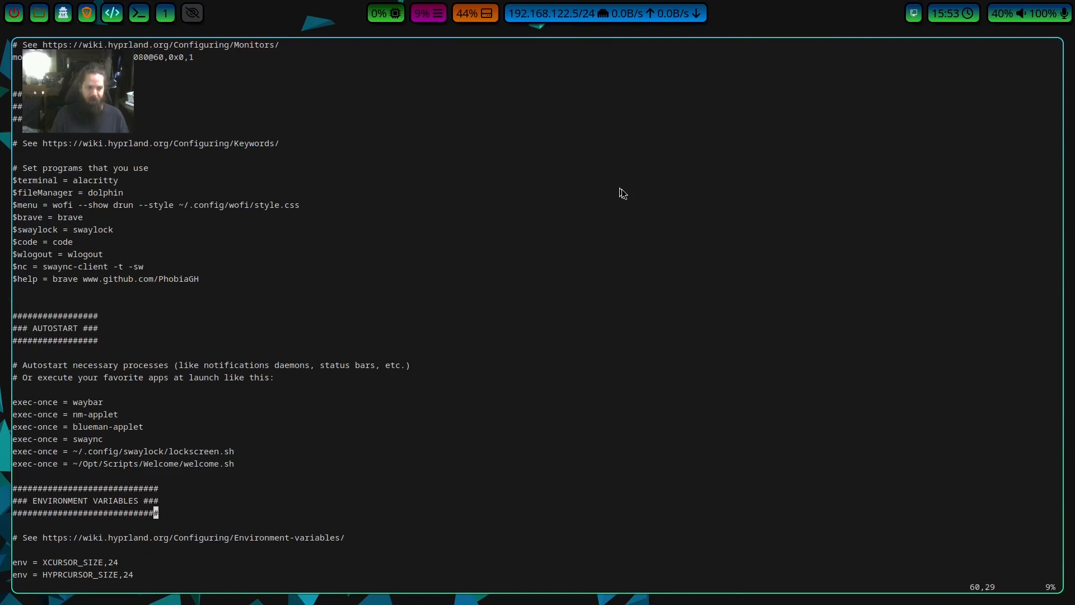
Examine the ENVIRONMENT VARIABLES section, including the cursor sizes, the dark-theme gsettings lines and the qt6ct platform theme.
{"action": "key", "text": "j"}
{"action": "key", "text": "j"}
{"action": "key", "text": "j"}
{"action": "key", "text": "j"}
{"action": "key", "text": "j"}
{"action": "key", "text": "j"}
{"action": "key", "text": "j"}
{"action": "key", "text": "j"}
{"action": "key", "text": "j"}
{"action": "key", "text": "j"}
{"action": "key", "text": "k"}
{"action": "key", "text": "k"}
{"action": "key", "text": "k"}
{"action": "key", "text": "k"}
{"action": "key", "text": "k"}
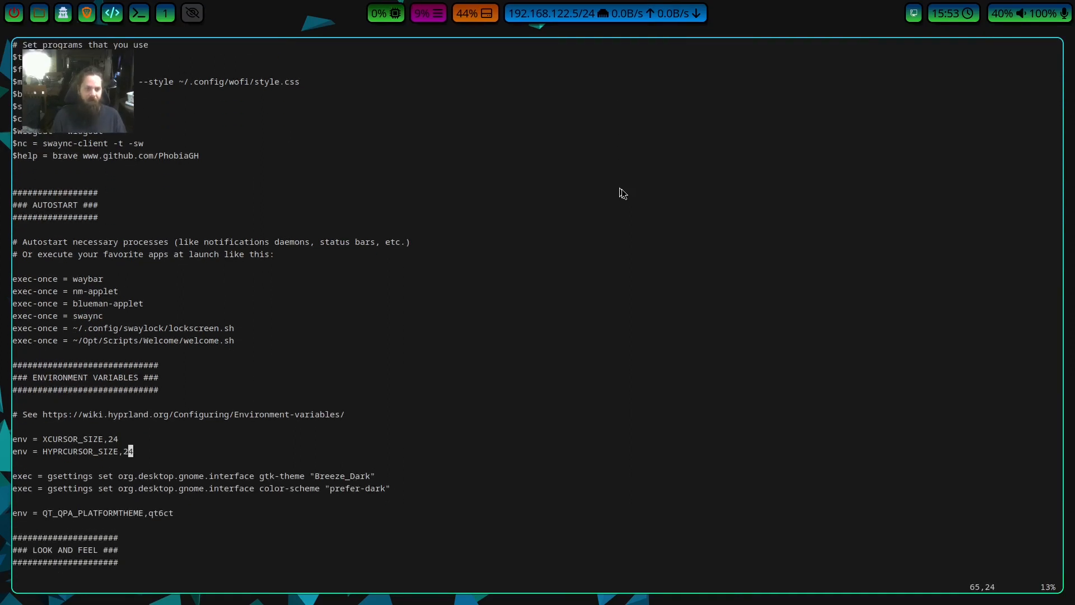
{"action": "key", "text": "j"}
{"action": "key", "text": "j"}
{"action": "key", "text": "j"}
{"action": "key", "text": "j"}
{"action": "key", "text": "j"}
{"action": "key", "text": "j"}
{"action": "key", "text": "j"}
{"action": "key", "text": "j"}
{"action": "key", "text": "j"}
{"action": "key", "text": "j"}
{"action": "key", "text": "j"}
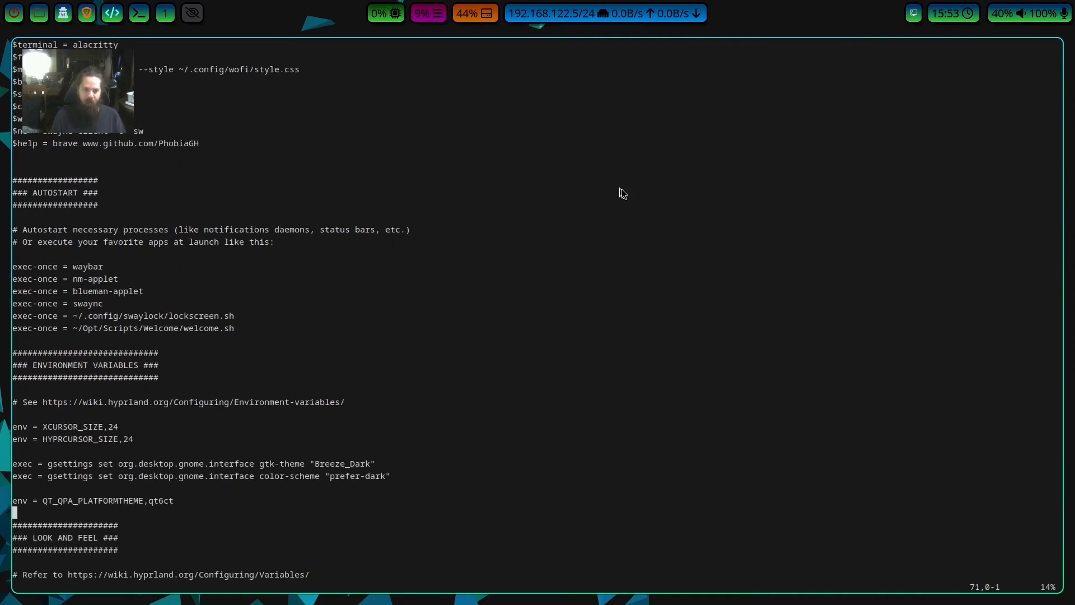
{"action": "key", "text": "j"}
{"action": "key", "text": "j"}
{"action": "key", "text": "j"}
{"action": "key", "text": "j"}
{"action": "key", "text": "j"}
{"action": "key", "text": "j"}
{"action": "key", "text": "j"}
{"action": "key", "text": "j"}
{"action": "key", "text": "j"}
{"action": "key", "text": "j"}
{"action": "key", "text": "j"}
{"action": "key", "text": "j"}
{"action": "key", "text": "j"}
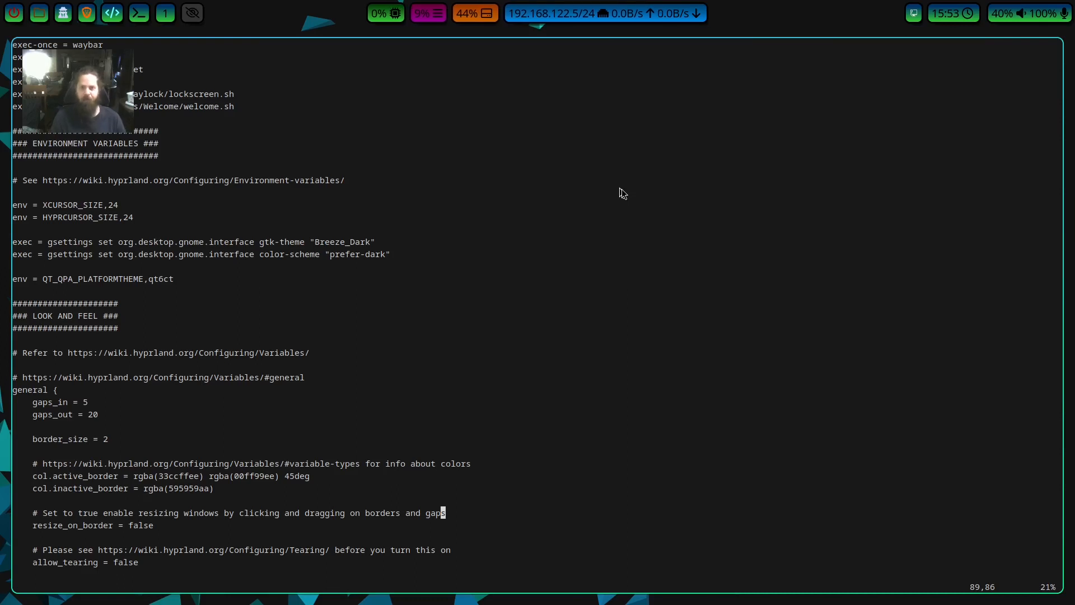
Examine the gaps_in, gaps_out and border_size settings in the general block under LOOK AND FEEL.
{"action": "key", "text": "j"}
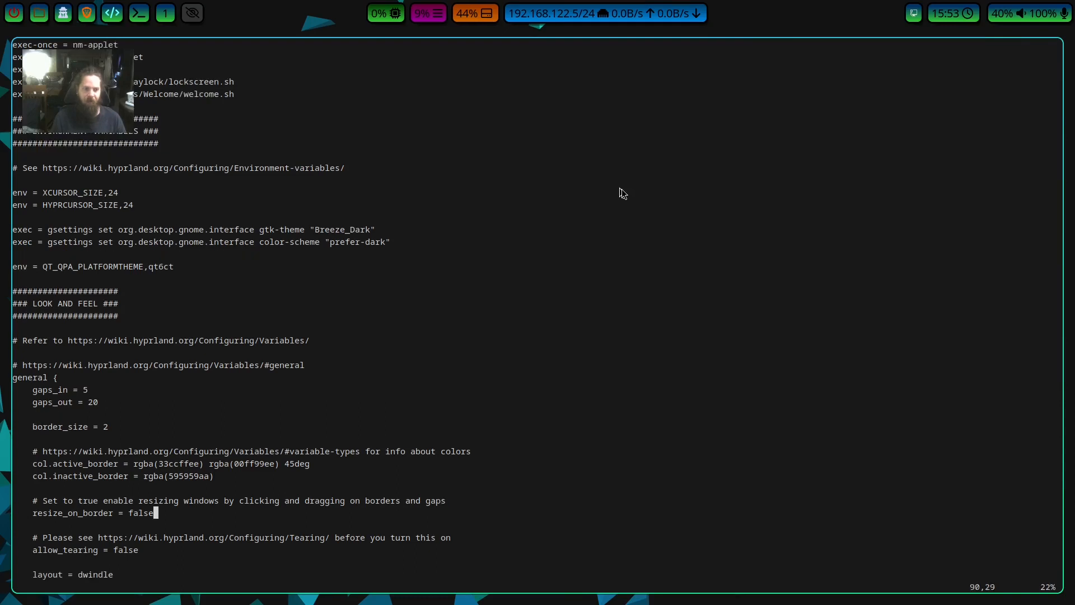
{"action": "key", "text": "k"}
{"action": "key", "text": "k"}
{"action": "key", "text": "k"}
{"action": "key", "text": "k"}
{"action": "key", "text": "k"}
{"action": "key", "text": "k"}
{"action": "key", "text": "k"}
{"action": "key", "text": "k"}
{"action": "key", "text": "k"}
{"action": "key", "text": "k"}
{"action": "key", "text": "j"}
{"action": "key", "text": "j"}
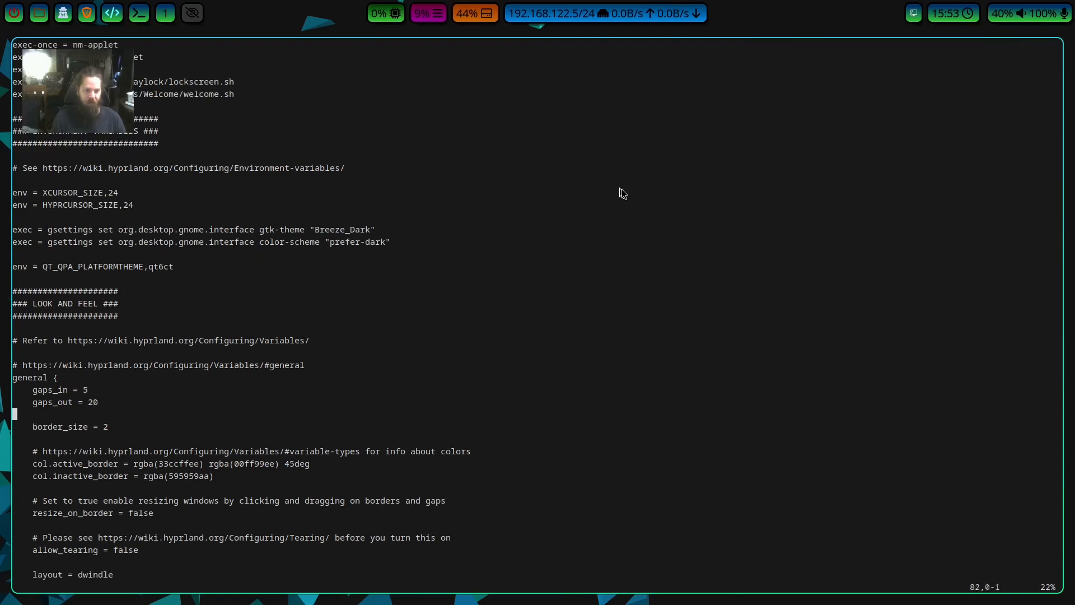
{"action": "key", "text": "k"}
{"action": "key", "text": "k"}
{"action": "key", "text": "j"}
{"action": "key", "text": "$"}
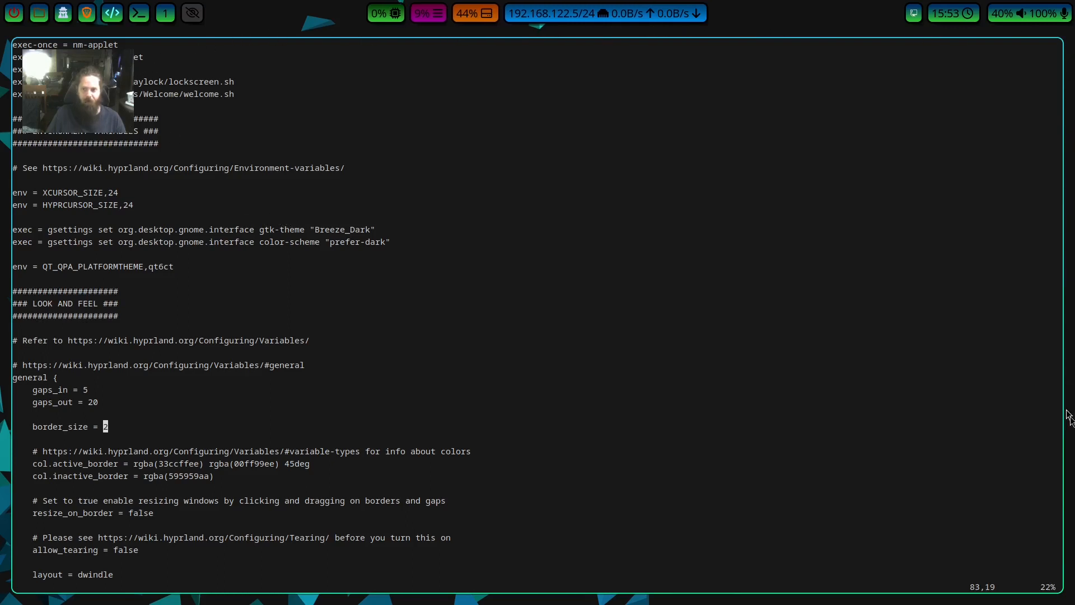
Compare the terminal window's visible border with the border_size setting in the general block.
{"action": "left_click_drag", "start_coordinate": [1060, 587], "coordinate": [1011, 567]}
{"action": "left_click", "coordinate": [658, 264]}
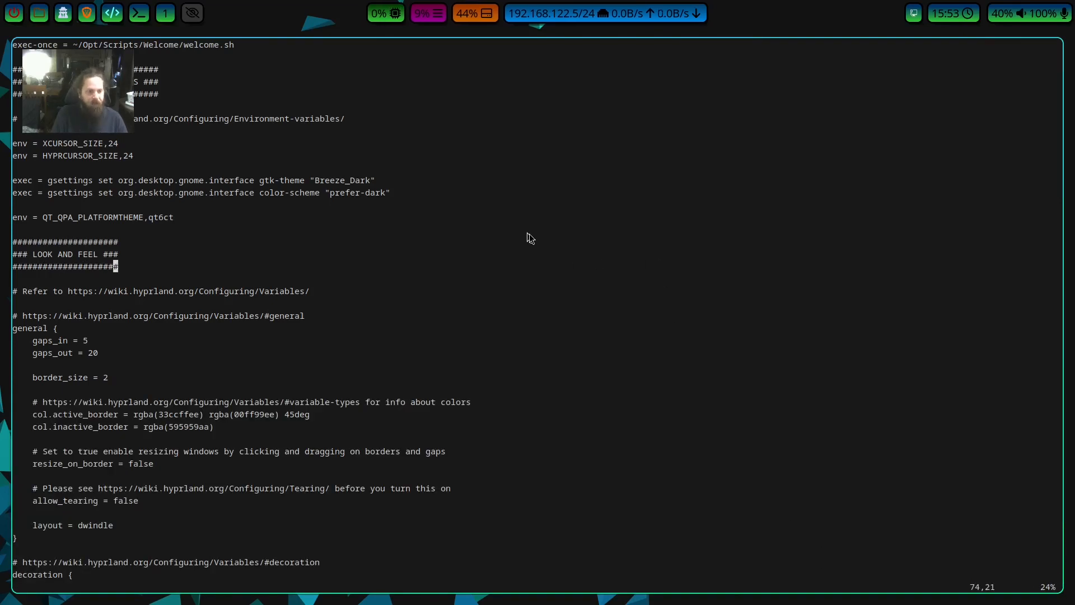
{"action": "key", "text": "j"}
{"action": "key", "text": "j"}
{"action": "key", "text": "j"}
{"action": "key", "text": "j"}
{"action": "key", "text": "j"}
{"action": "key", "text": "j"}
{"action": "key", "text": "j"}
{"action": "key", "text": "j"}
{"action": "key", "text": "j"}
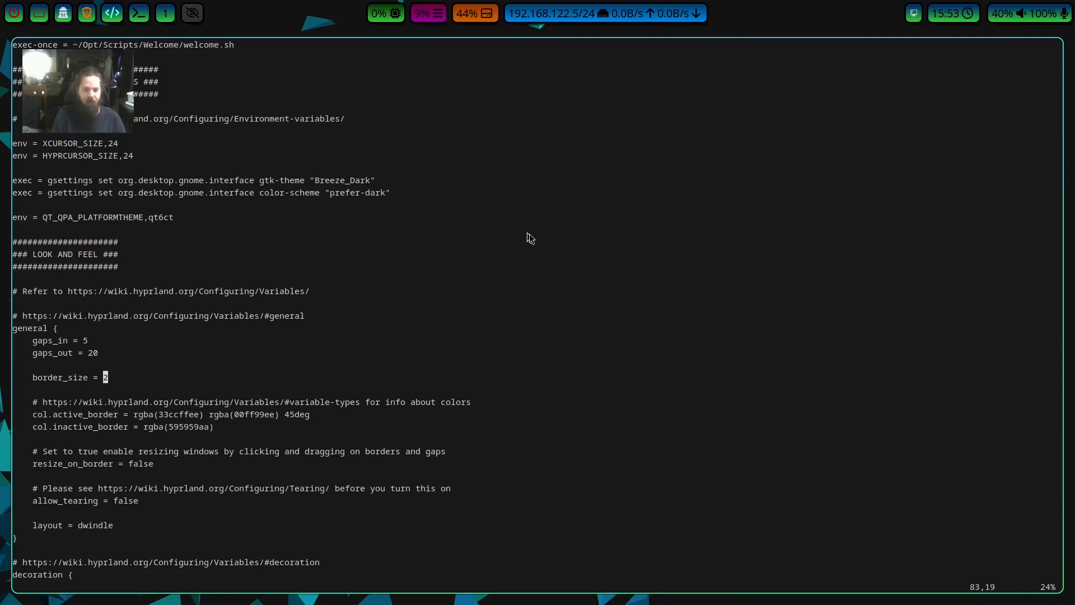
Examine the col.active_border setting, reading through both rgba gradient colours and the gradient angle.
{"action": "key", "text": "j"}
{"action": "key", "text": "j"}
{"action": "key", "text": "dollar"}
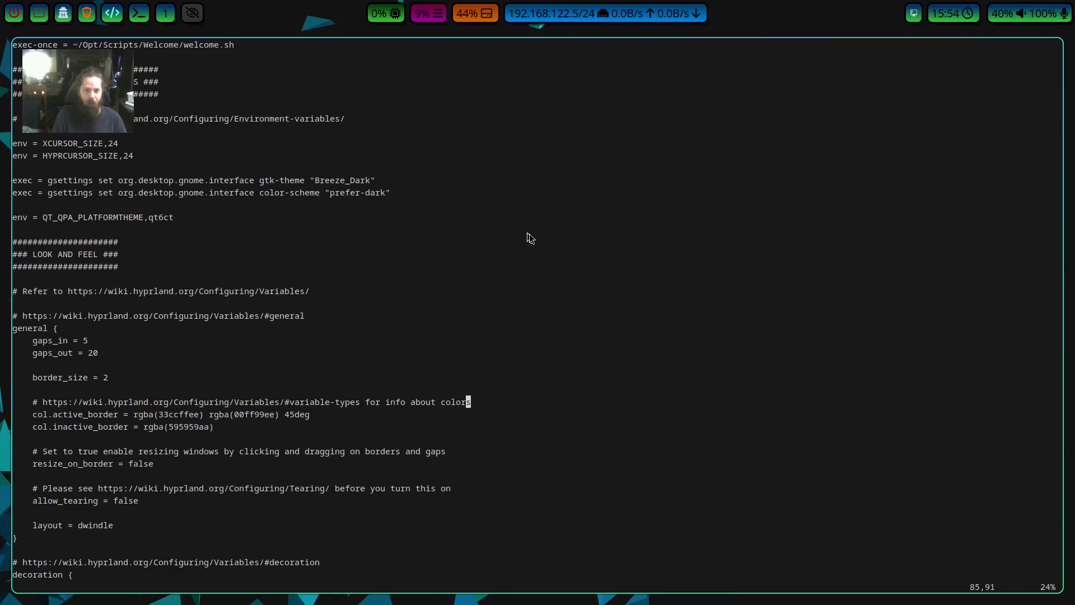
{"action": "key", "text": "j"}
{"action": "key", "text": "h"}
{"action": "key", "text": "h"}
{"action": "key", "text": "h"}
{"action": "key", "text": "h"}
{"action": "key", "text": "h"}
{"action": "key", "text": "h"}
{"action": "key", "text": "h"}
{"action": "key", "text": "h"}
{"action": "key", "text": "h"}
{"action": "key", "text": "h"}
{"action": "key", "text": "Left"}
{"action": "key", "text": "Left"}
{"action": "key", "text": "Left"}
{"action": "key", "text": "Left"}
{"action": "key", "text": "Left"}
{"action": "key", "text": "Left"}
{"action": "key", "text": "Left"}
{"action": "key", "text": "Left"}
{"action": "key", "text": "Left"}
{"action": "key", "text": "Left"}
{"action": "key", "text": "Left"}
{"action": "key", "text": "Left"}
{"action": "key", "text": "Left"}
{"action": "key", "text": "Left"}
{"action": "key", "text": "Left"}
{"action": "key", "text": "Left"}
{"action": "key", "text": "Left"}
{"action": "key", "text": "Left"}
{"action": "key", "text": "Right"}
{"action": "key", "text": "Right"}
{"action": "key", "text": "Right"}
{"action": "key", "text": "Right"}
{"action": "key", "text": "Right"}
{"action": "key", "text": "Right"}
{"action": "key", "text": "Right"}
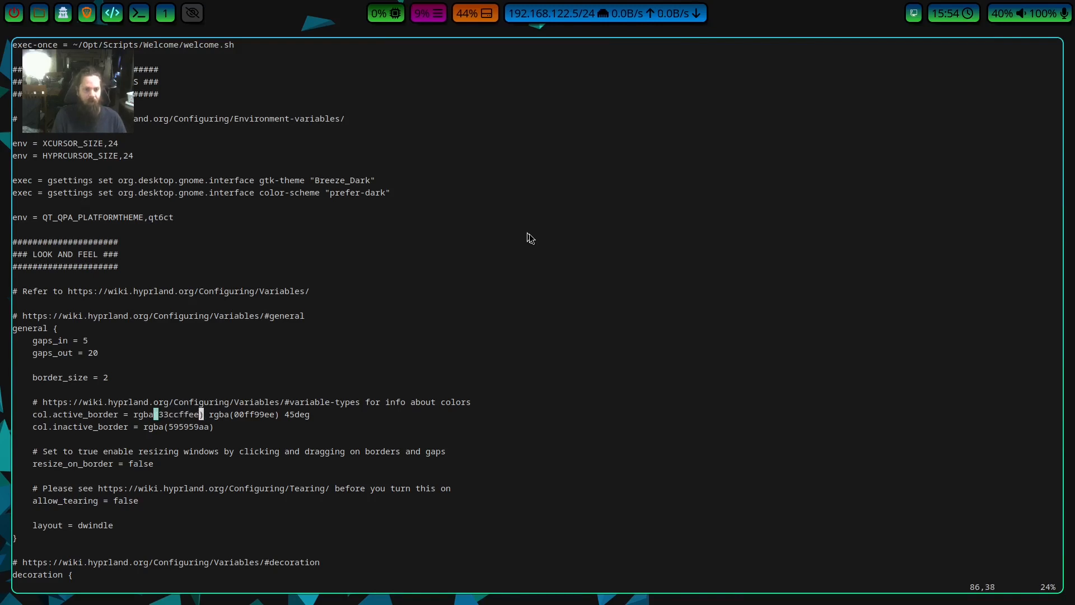
{"action": "key", "text": "Right"}
{"action": "key", "text": "Right"}
{"action": "key", "text": "Right"}
{"action": "key", "text": "Right"}
{"action": "key", "text": "Right"}
{"action": "key", "text": "Right"}
{"action": "key", "text": "Right"}
{"action": "key", "text": "Right"}
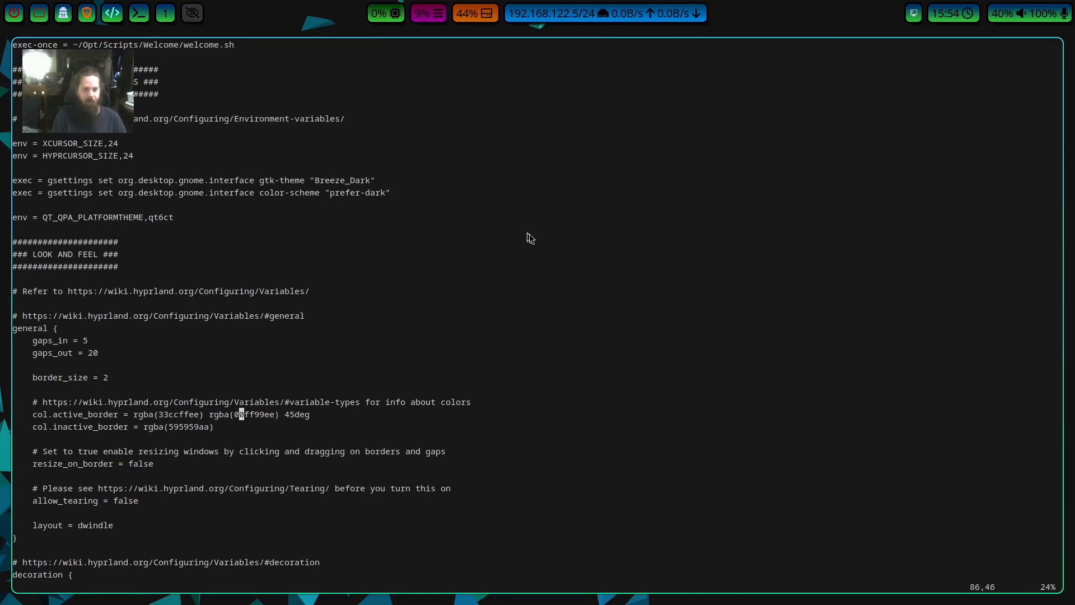
{"action": "key", "text": "Right"}
{"action": "key", "text": "Right"}
{"action": "key", "text": "Right"}
{"action": "key", "text": "Right"}
{"action": "key", "text": "Right"}
{"action": "key", "text": "Right"}
{"action": "key", "text": "Right"}
{"action": "key", "text": "Right"}
{"action": "key", "text": "Right"}
{"action": "key", "text": "Right"}
{"action": "key", "text": "Right"}
{"action": "key", "text": "Right"}
{"action": "key", "text": "Right"}
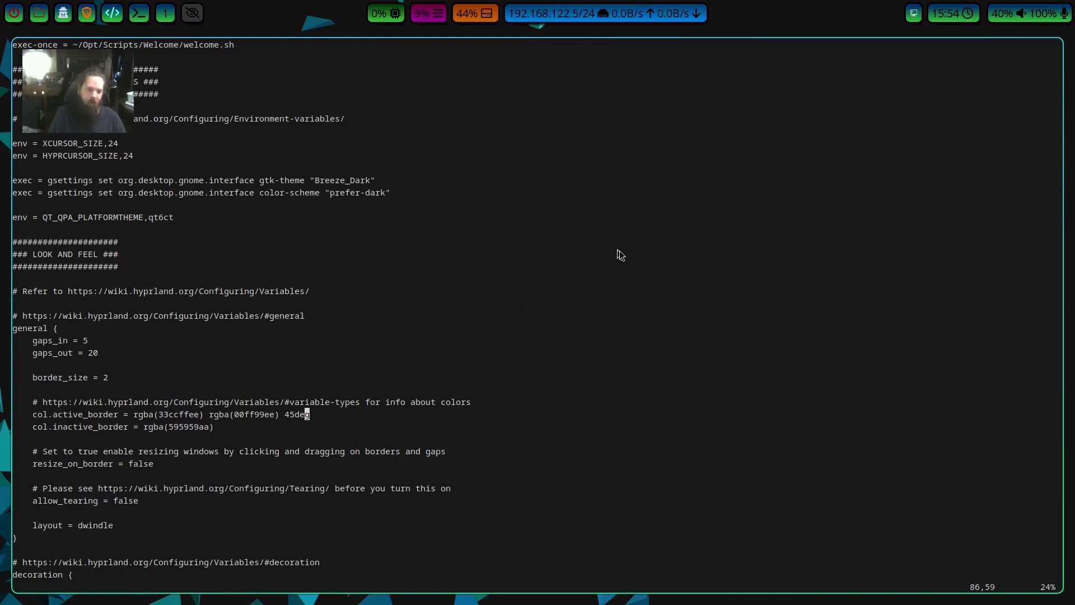
Examine the col.inactive_border colour, briefly opening a second terminal to compare focused and unfocused window borders, and close that terminal.
{"action": "key", "text": "j"}
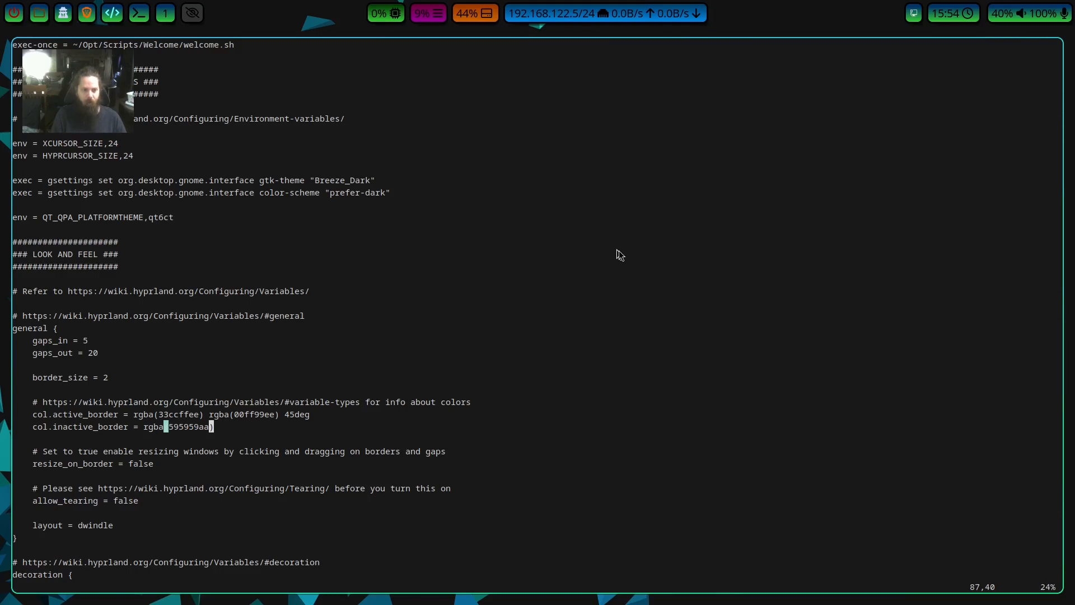
{"action": "key", "text": "h"}
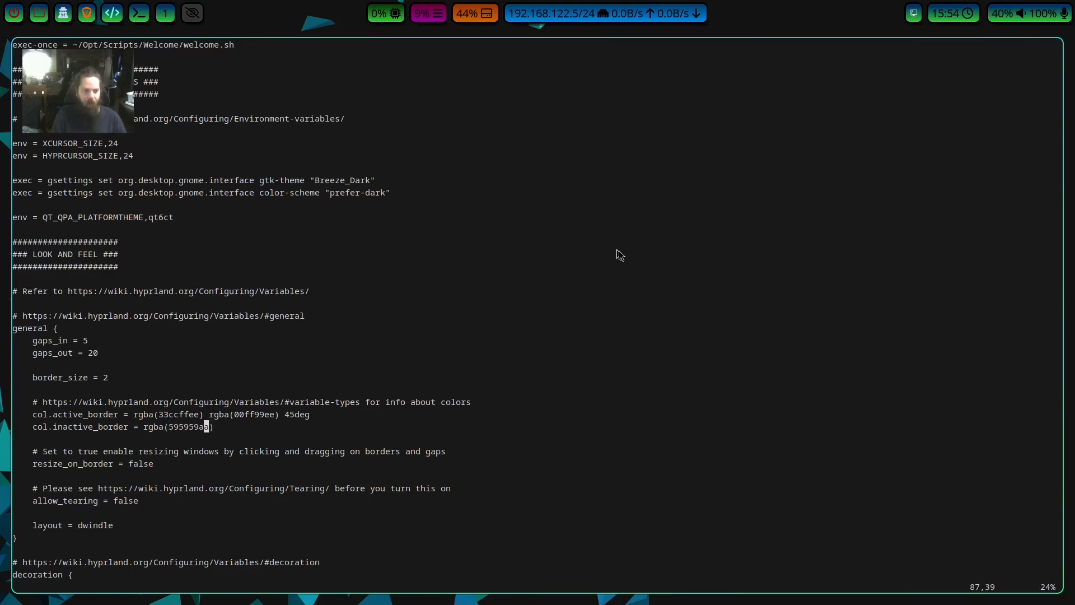
{"action": "key", "text": "h"}
{"action": "key", "text": "h"}
{"action": "key", "text": "super+Return"}
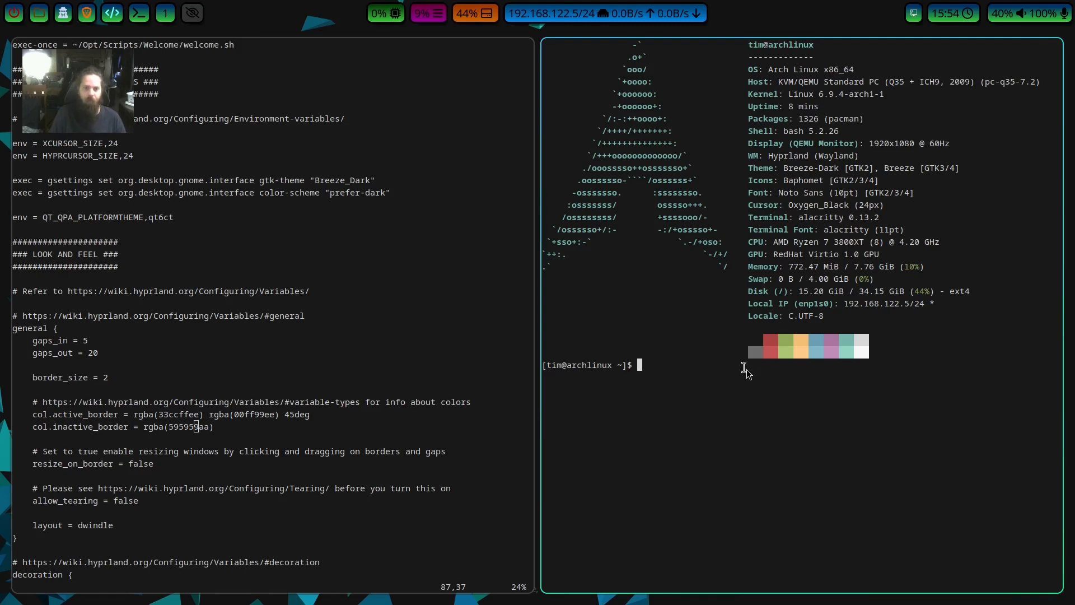
{"action": "key", "text": "super+c"}
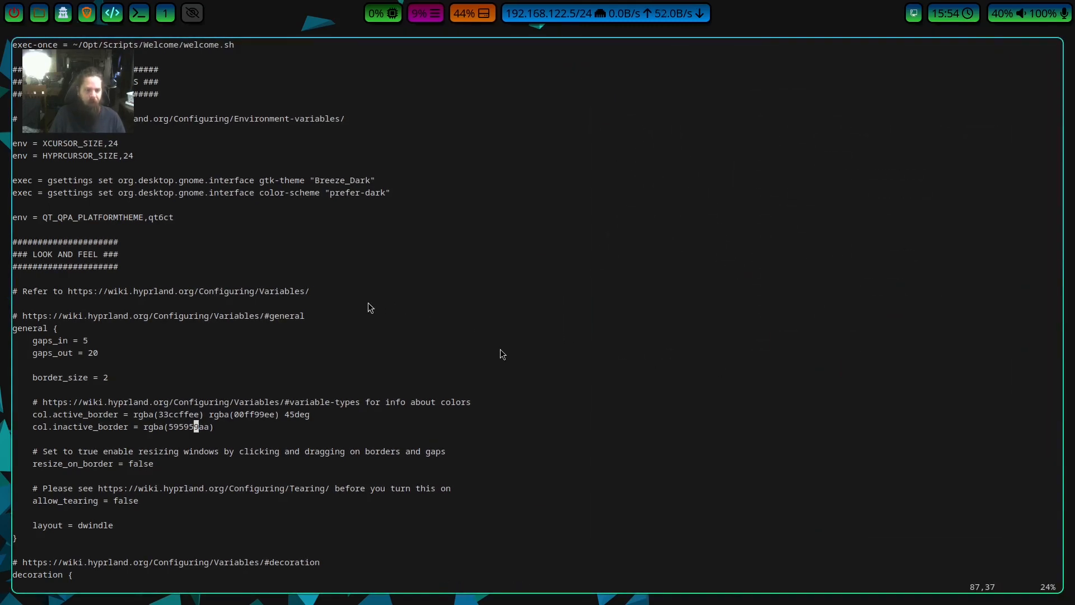
Examine the resize_on_border, allow_tearing and layout settings at the end of the general block.
{"action": "key", "text": "j"}
{"action": "key", "text": "j"}
{"action": "key", "text": "j"}
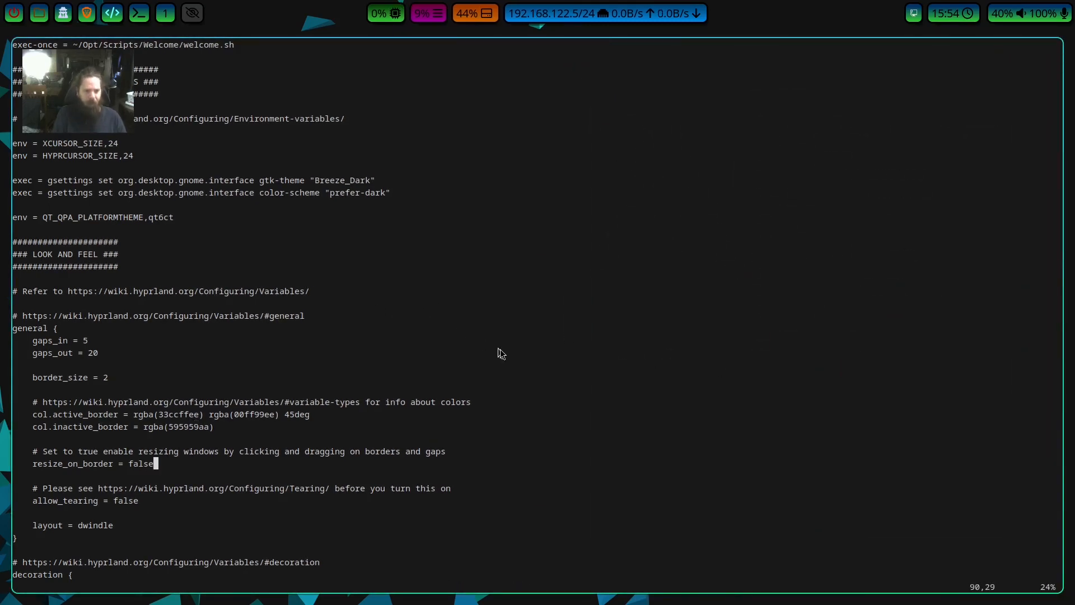
{"action": "key", "text": "j"}
{"action": "key", "text": "j"}
{"action": "key", "text": "j"}
{"action": "key", "text": "j"}
{"action": "key", "text": "j"}
{"action": "key", "text": "j"}
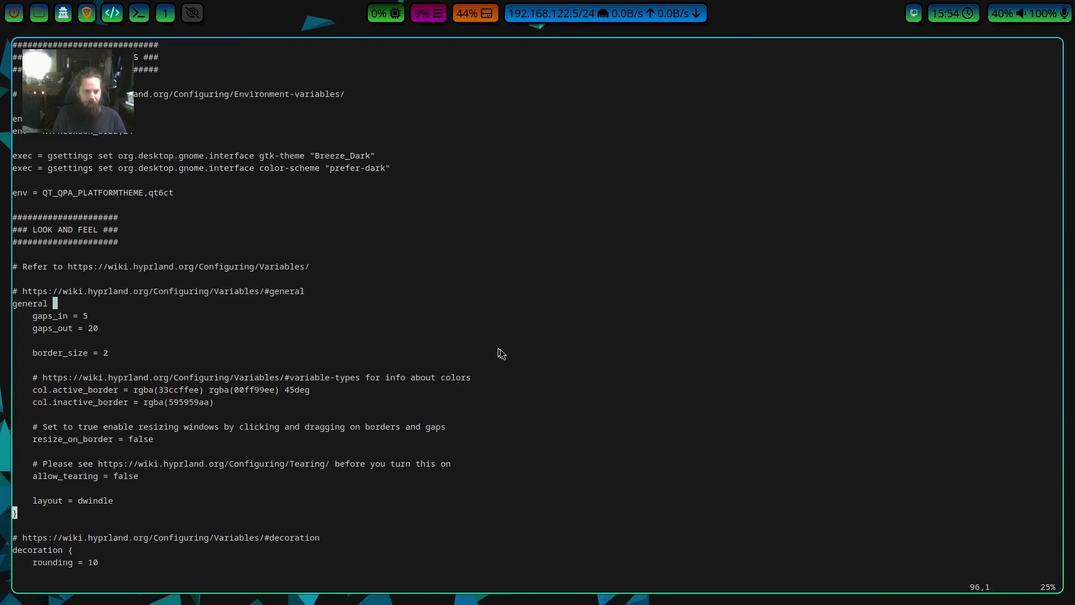
{"action": "key", "text": "k"}
{"action": "key", "text": "k"}
{"action": "key", "text": "k"}
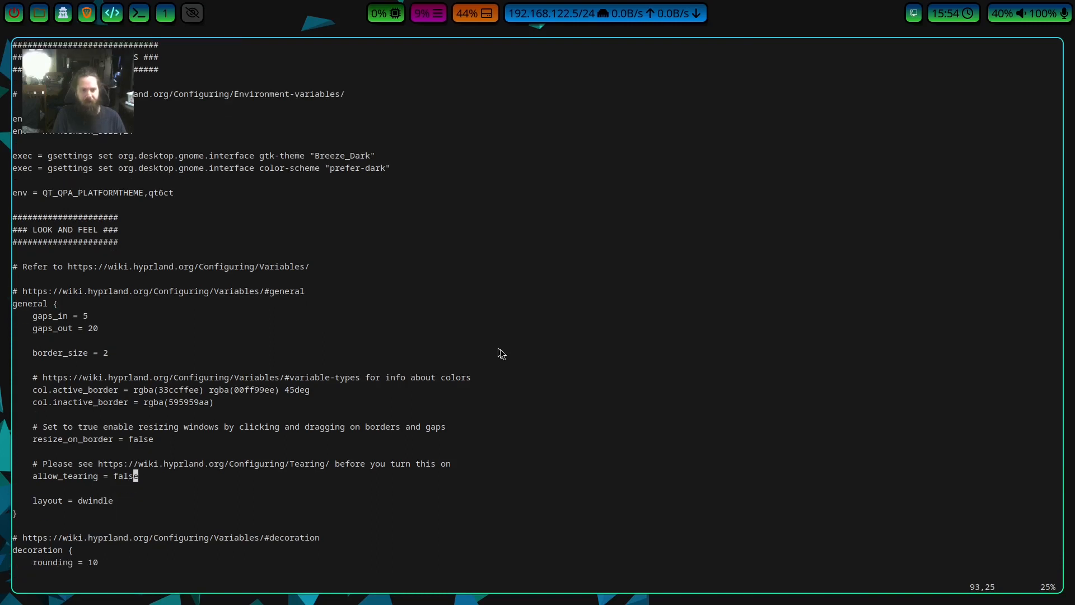
{"action": "key", "text": "k"}
{"action": "key", "text": "k"}
{"action": "key", "text": "j"}
{"action": "key", "text": "j"}
{"action": "key", "text": "j"}
{"action": "key", "text": "j"}
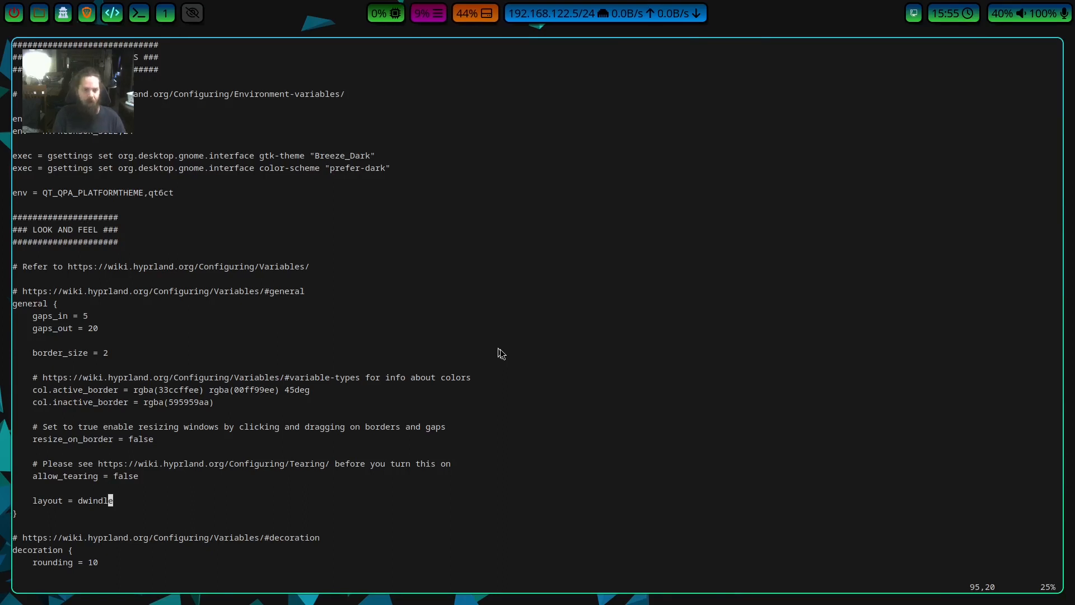
Review the general block's remaining settings from resize_on_border onward and continue to the start of the decoration block.
{"action": "key", "text": "k"}
{"action": "key", "text": "k"}
{"action": "key", "text": "k"}
{"action": "key", "text": "k"}
{"action": "key", "text": "k"}
{"action": "key", "text": "k"}
{"action": "key", "text": "k"}
{"action": "key", "text": "j"}
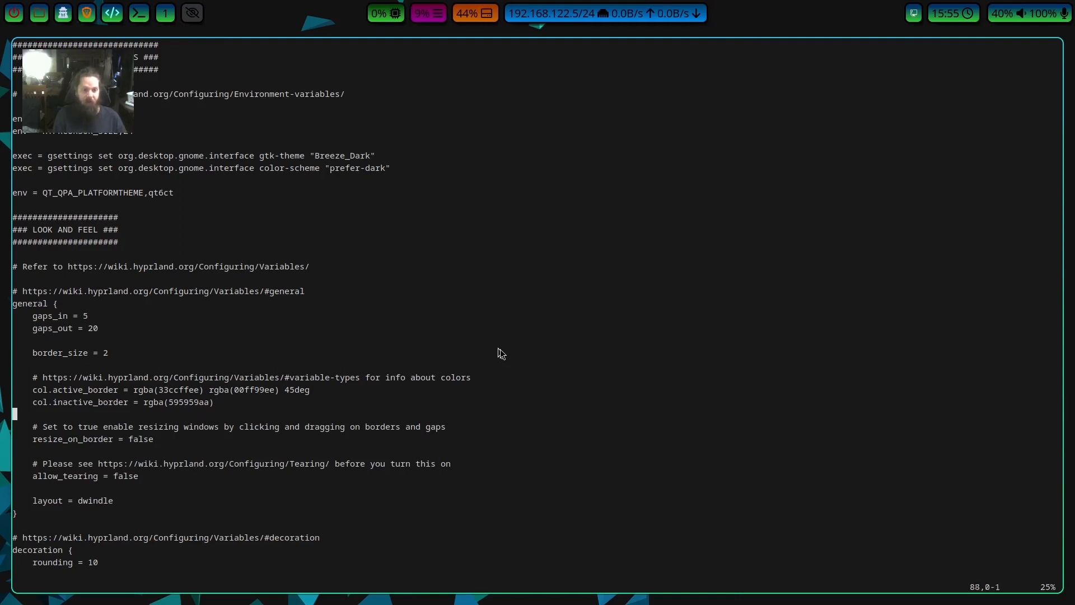
{"action": "key", "text": "j"}
{"action": "key", "text": "j"}
{"action": "key", "text": "j"}
{"action": "key", "text": "j"}
{"action": "key", "text": "j"}
{"action": "key", "text": "j"}
{"action": "key", "text": "j"}
{"action": "key", "text": "j"}
{"action": "key", "text": "j"}
{"action": "key", "text": "j"}
{"action": "key", "text": "j"}
{"action": "key", "text": "j"}
{"action": "key", "text": "j"}
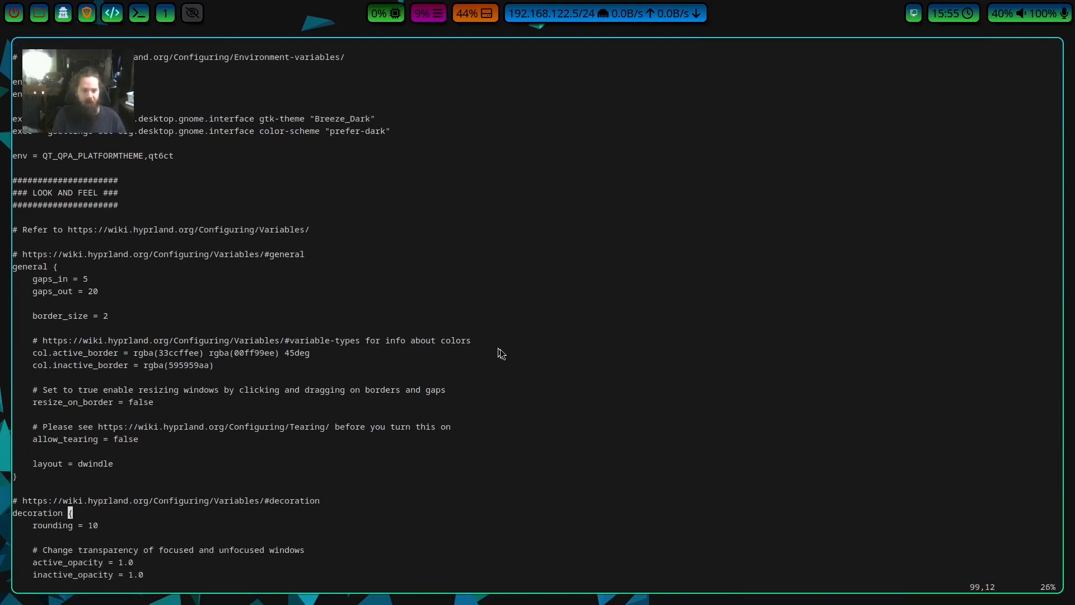
Examine the rounding, active_opacity and inactive_opacity settings at the start of the decoration block.
{"action": "key", "text": "k"}
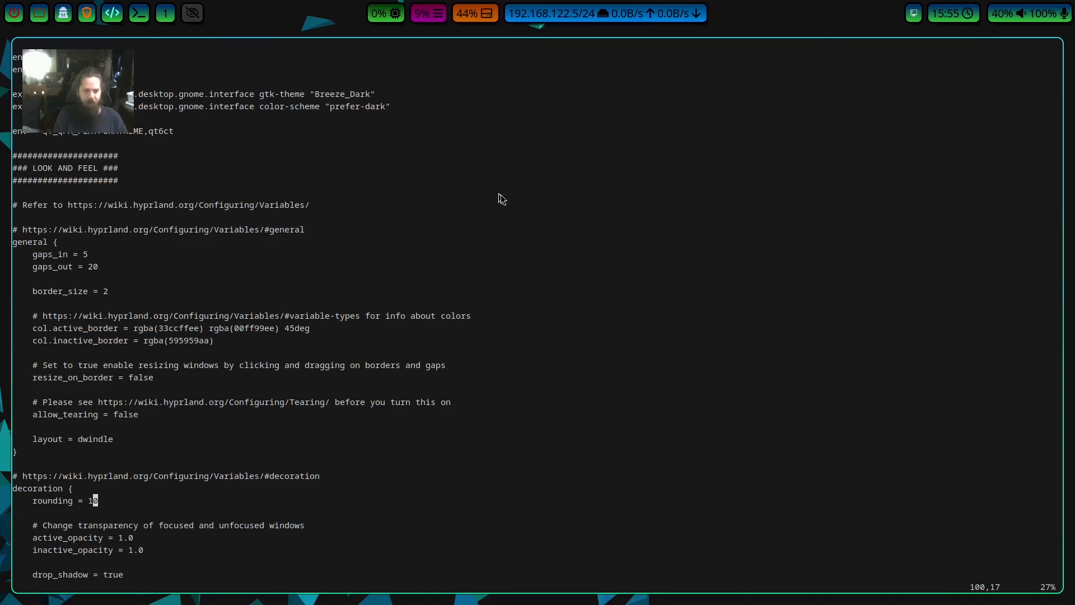
{"action": "key", "text": "w"}
{"action": "key", "text": "w"}
{"action": "key", "text": "w"}
{"action": "key", "text": "w"}
{"action": "key", "text": "w"}
{"action": "key", "text": "w"}
{"action": "key", "text": "w"}
{"action": "key", "text": "w"}
{"action": "key", "text": "w"}
{"action": "key", "text": "w"}
{"action": "key", "text": "w"}
{"action": "key", "text": "w"}
{"action": "key", "text": "w"}
{"action": "key", "text": "w"}
{"action": "key", "text": "w"}
{"action": "key", "text": "w"}
{"action": "key", "text": "w"}
{"action": "key", "text": "w"}
{"action": "key", "text": "w"}
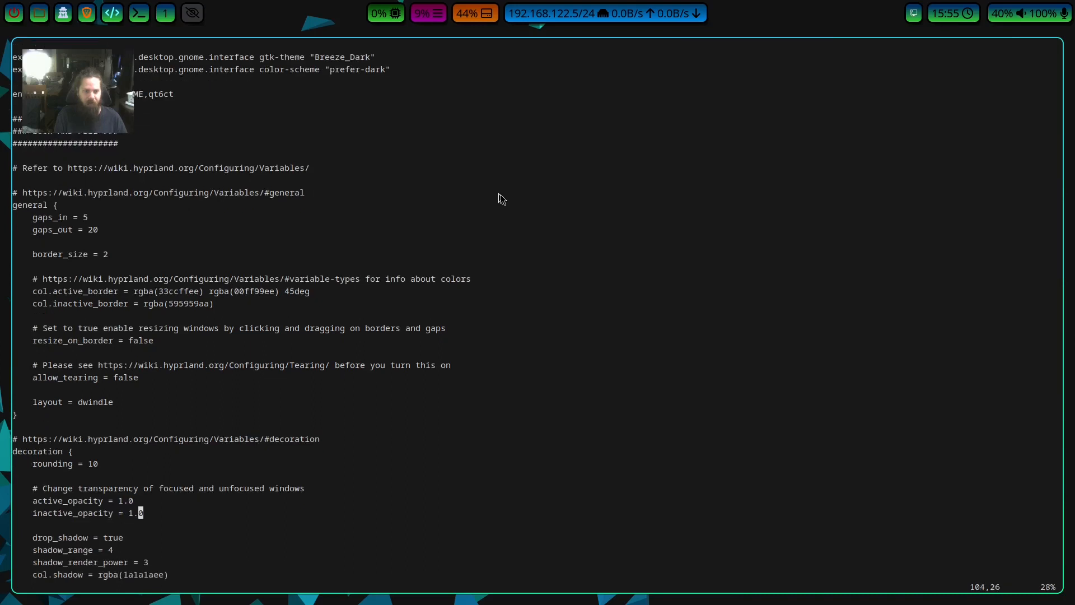
{"action": "key", "text": "k"}
{"action": "key", "text": "w"}
{"action": "key", "text": "w"}
{"action": "key", "text": "w"}
{"action": "key", "text": "w"}
{"action": "key", "text": "w"}
{"action": "key", "text": "w"}
{"action": "key", "text": "w"}
{"action": "key", "text": "w"}
{"action": "key", "text": "w"}
{"action": "key", "text": "w"}
{"action": "key", "text": "w"}
{"action": "key", "text": "w"}
{"action": "key", "text": "w"}
{"action": "key", "text": "w"}
{"action": "key", "text": "w"}
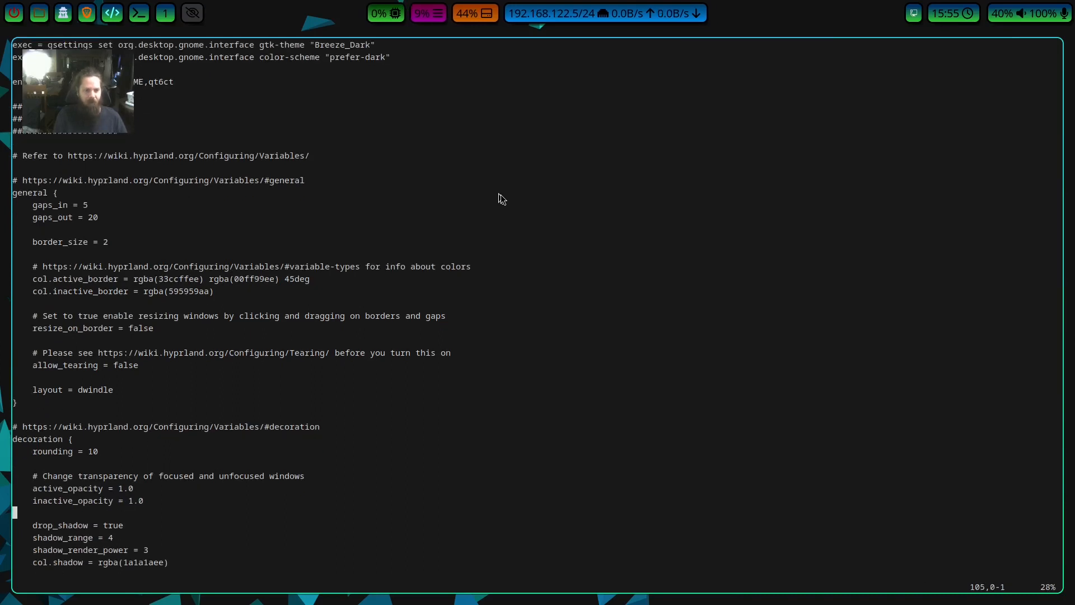
Skim the decoration block's shadow settings from drop_shadow through col.shadow.
{"action": "key", "text": "w"}
{"action": "key", "text": "w"}
{"action": "key", "text": "w"}
{"action": "key", "text": "w"}
{"action": "key", "text": "w"}
{"action": "key", "text": "w"}
{"action": "key", "text": "w"}
{"action": "key", "text": "w"}
{"action": "key", "text": "w"}
{"action": "key", "text": "w"}
{"action": "key", "text": "w"}
{"action": "key", "text": "w"}
{"action": "key", "text": "w"}
{"action": "key", "text": "w"}
{"action": "key", "text": "w"}
{"action": "key", "text": "w"}
{"action": "key", "text": "w"}
{"action": "key", "text": "w"}
{"action": "key", "text": "w"}
{"action": "key", "text": "w"}
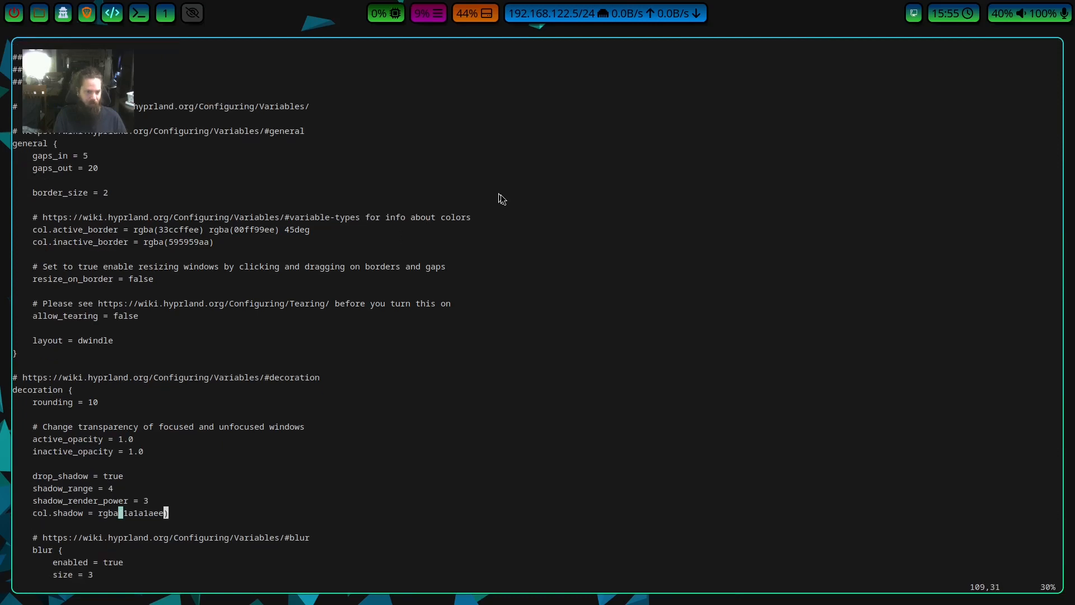
{"action": "key", "text": "b"}
{"action": "key", "text": "b"}
{"action": "key", "text": "b"}
{"action": "key", "text": "b"}
{"action": "key", "text": "b"}
{"action": "key", "text": "b"}
{"action": "key", "text": "b"}
{"action": "key", "text": "b"}
{"action": "key", "text": "b"}
{"action": "key", "text": "b"}
{"action": "key", "text": "b"}
{"action": "key", "text": "b"}
{"action": "key", "text": "b"}
{"action": "key", "text": "b"}
{"action": "key", "text": "b"}
{"action": "key", "text": "b"}
{"action": "key", "text": "b"}
{"action": "key", "text": "b"}
{"action": "key", "text": "b"}
{"action": "key", "text": "b"}
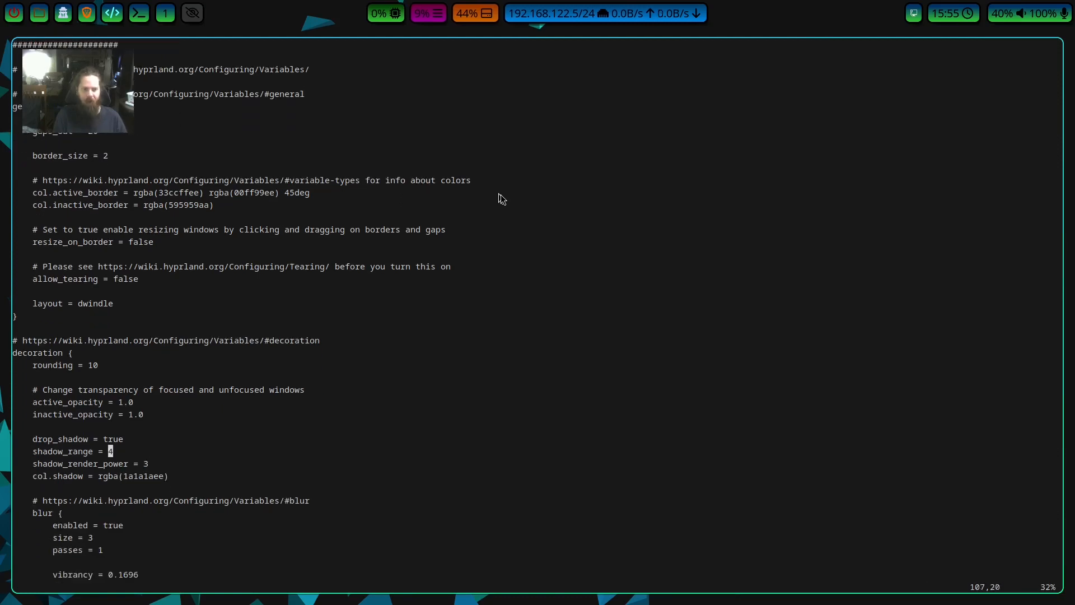
Return to the focused and unfocused window transparency settings and examine the active_opacity and inactive_opacity values.
{"action": "key", "text": "w"}
{"action": "key", "text": "w"}
{"action": "key", "text": "w"}
{"action": "key", "text": "w"}
{"action": "key", "text": "w"}
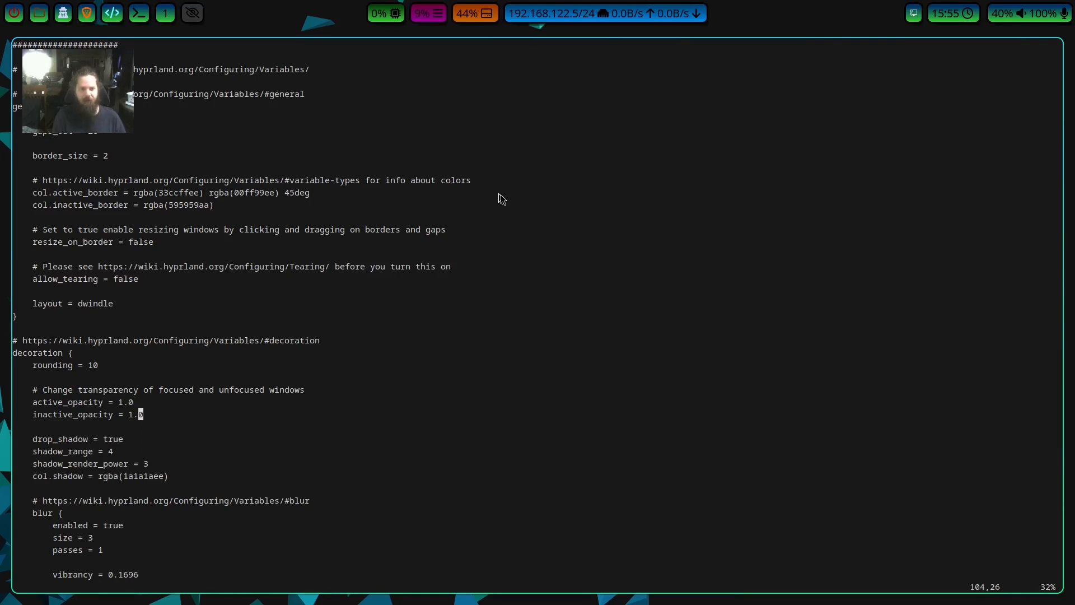
{"action": "key", "text": "k"}
{"action": "key", "text": "j"}
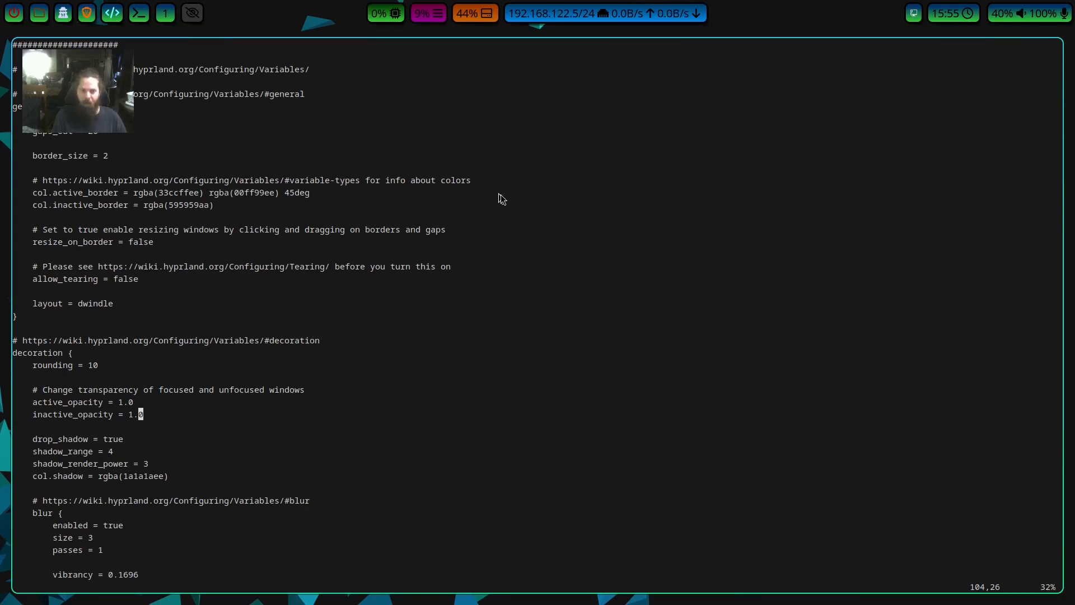
{"action": "key", "text": "h"}
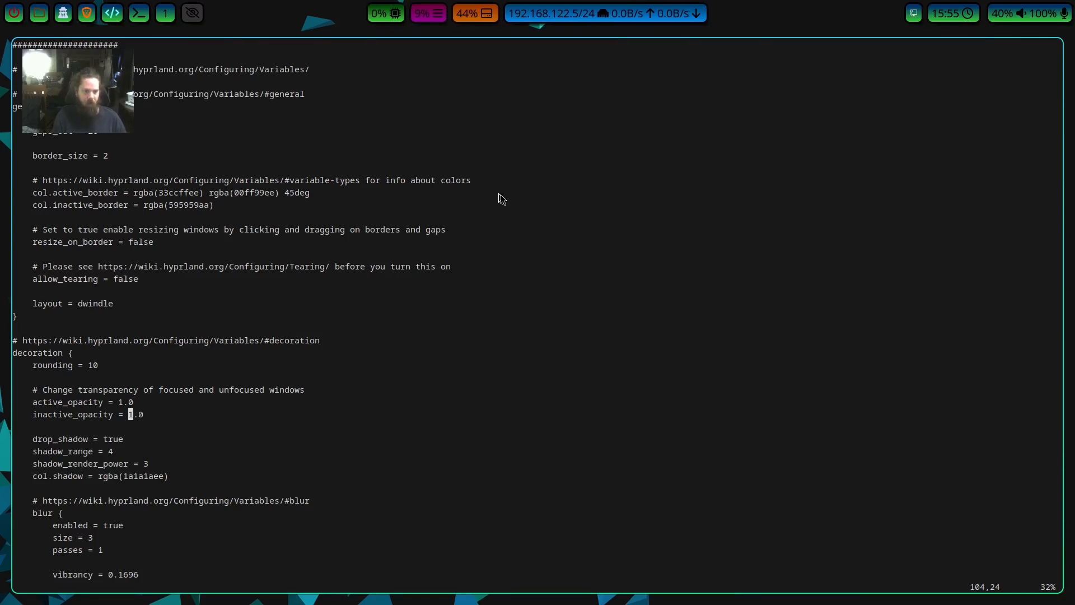
{"action": "key", "text": "l"}
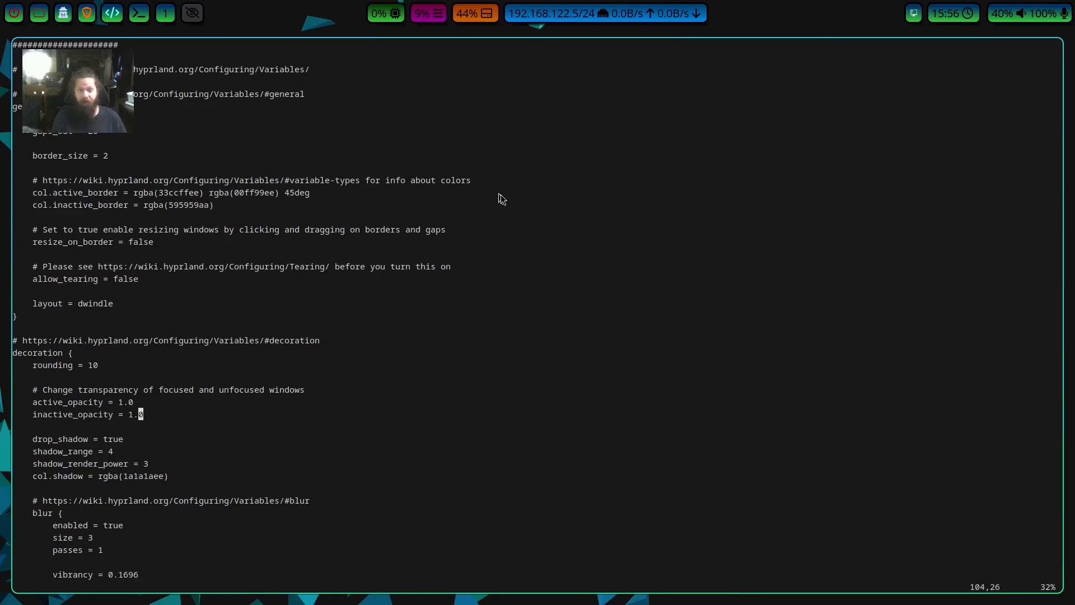
Examine the drop_shadow and shadow_range settings in the decoration block.
{"action": "key", "text": "j"}
{"action": "key", "text": "j"}
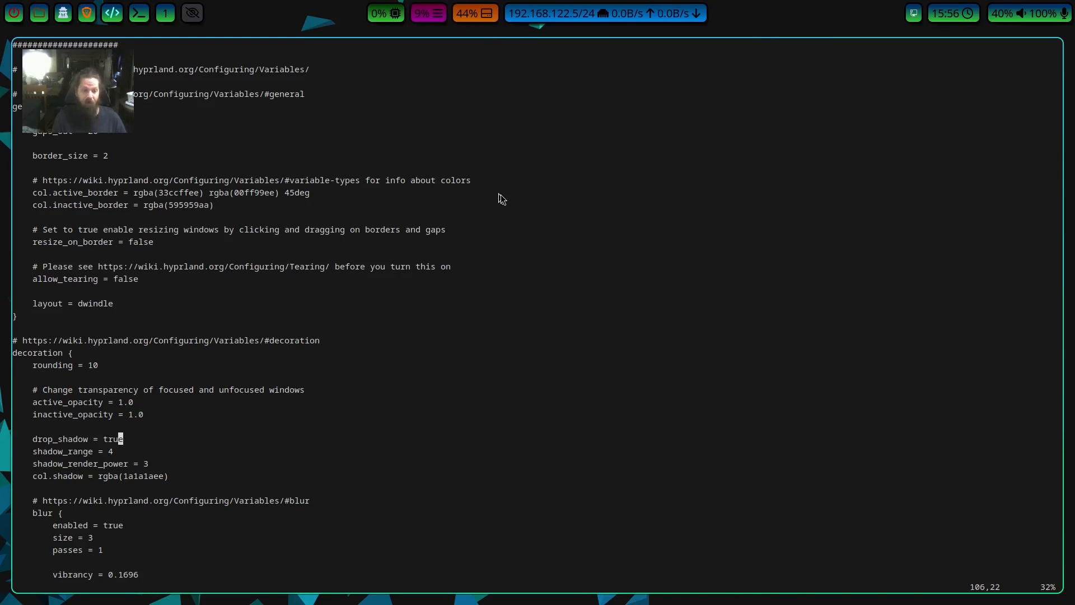
{"action": "key", "text": "j"}
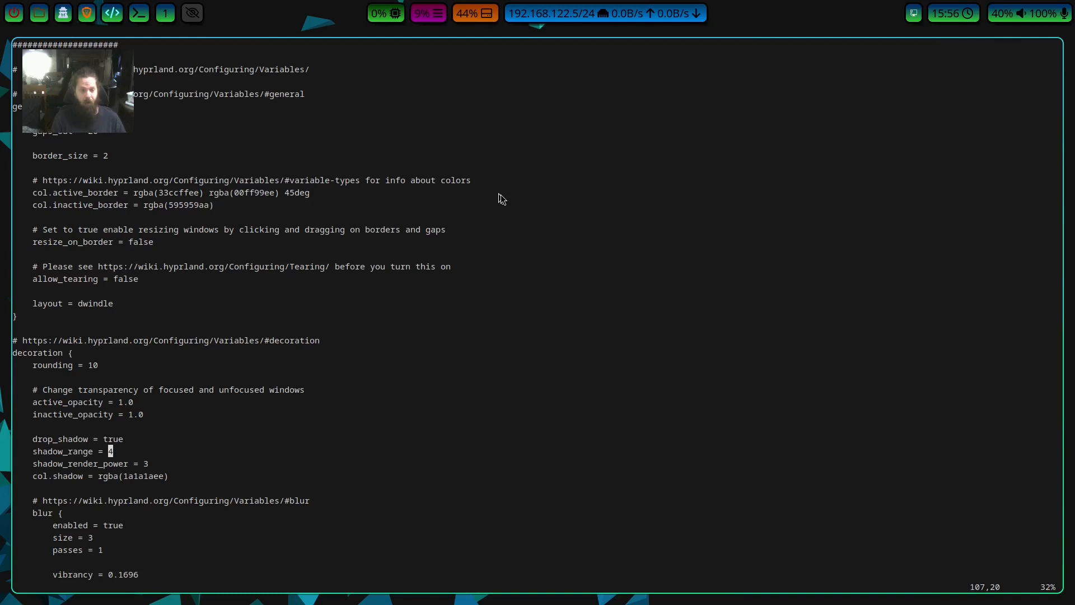
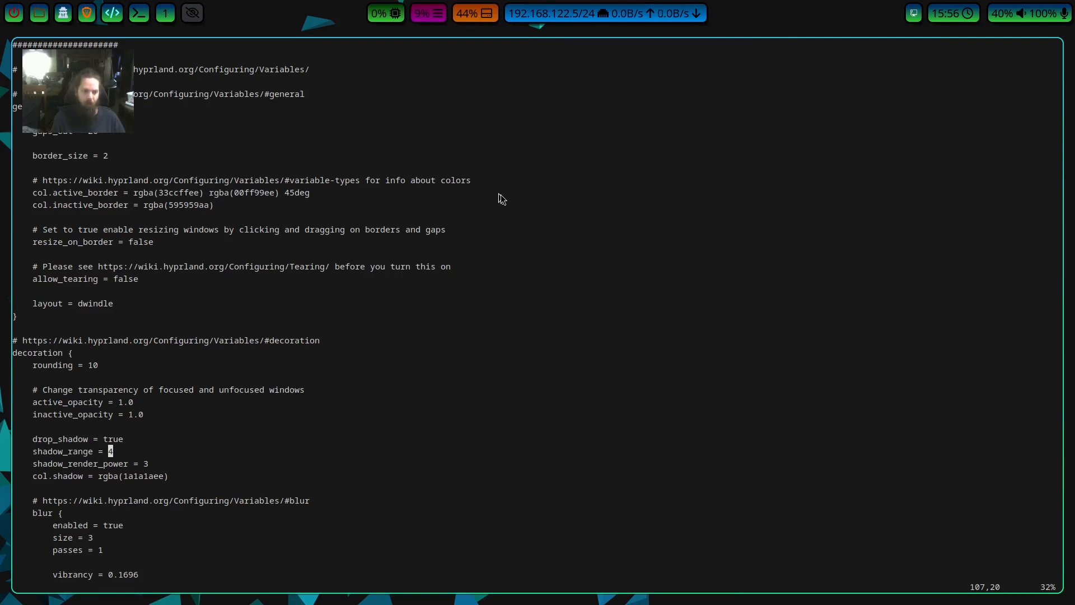
Examine the rest of the decoration block: shadow_render_power, col.shadow and the nested blur settings through vibrancy.
{"action": "key", "text": "j"}
{"action": "key", "text": "j"}
{"action": "key", "text": "j"}
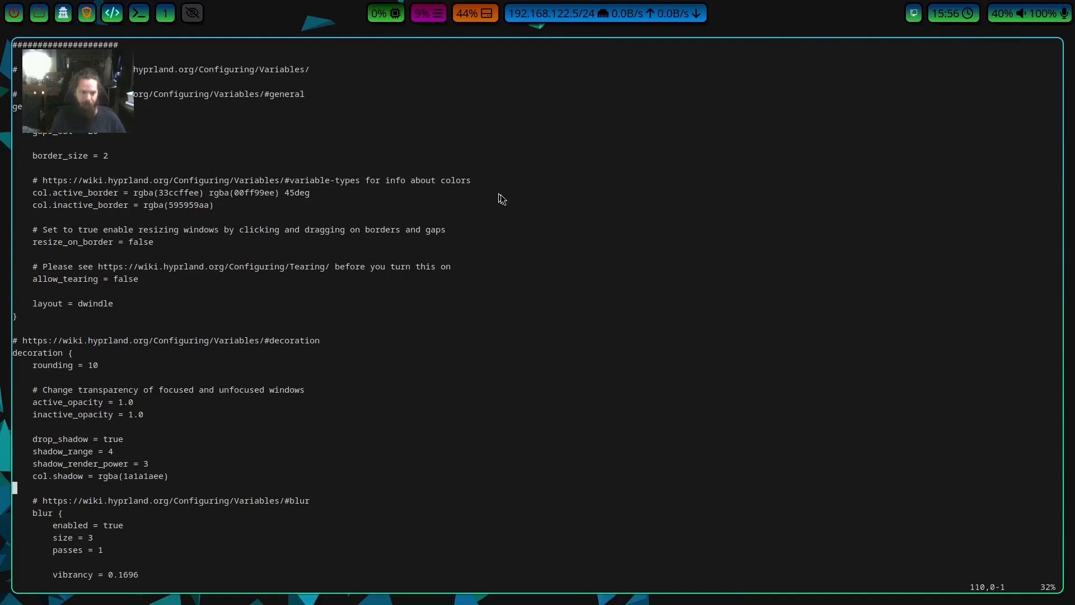
{"action": "key", "text": "j"}
{"action": "key", "text": "j"}
{"action": "key", "text": "j"}
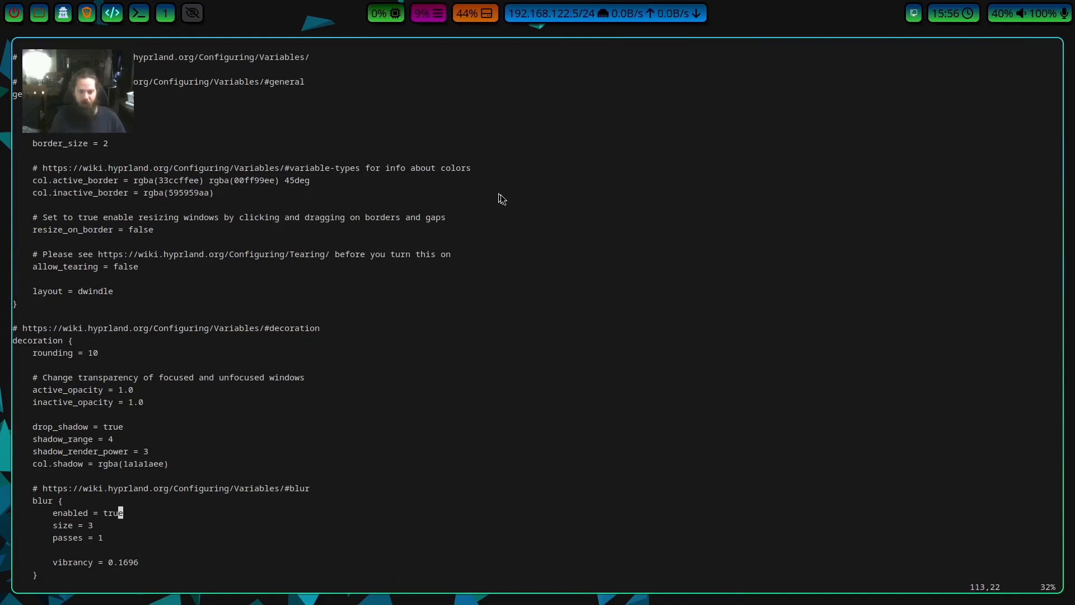
{"action": "key", "text": "j"}
{"action": "key", "text": "j"}
{"action": "key", "text": "j"}
{"action": "key", "text": "j"}
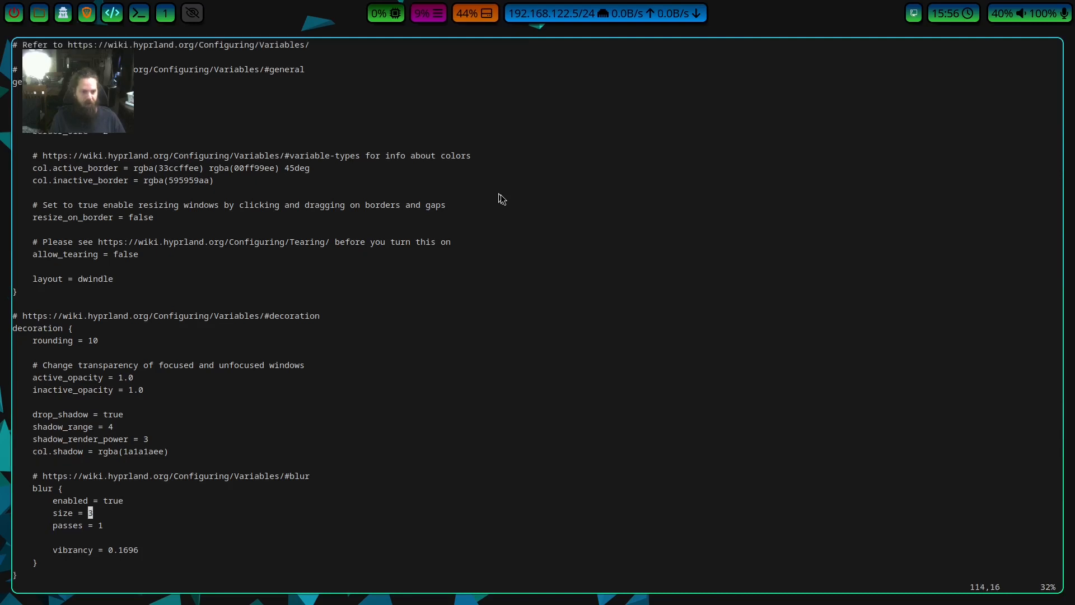
{"action": "key", "text": "j"}
{"action": "key", "text": "j"}
{"action": "key", "text": "j"}
{"action": "key", "text": "j"}
{"action": "key", "text": "j"}
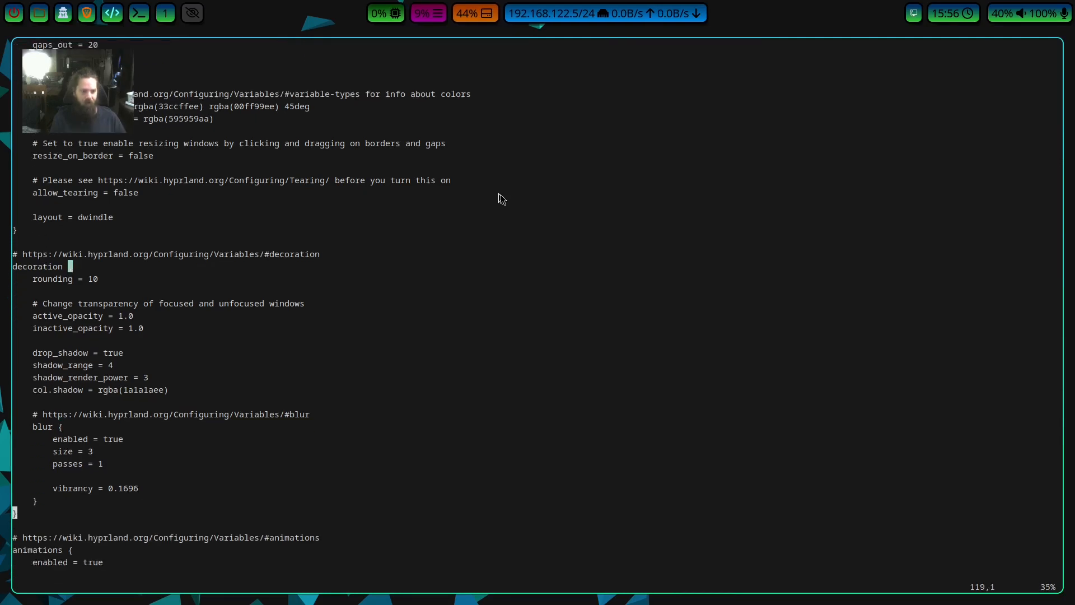
Examine the start of the animations block, from the enabled option through the myBezier curve definition.
{"action": "key", "text": "j"}
{"action": "key", "text": "j"}
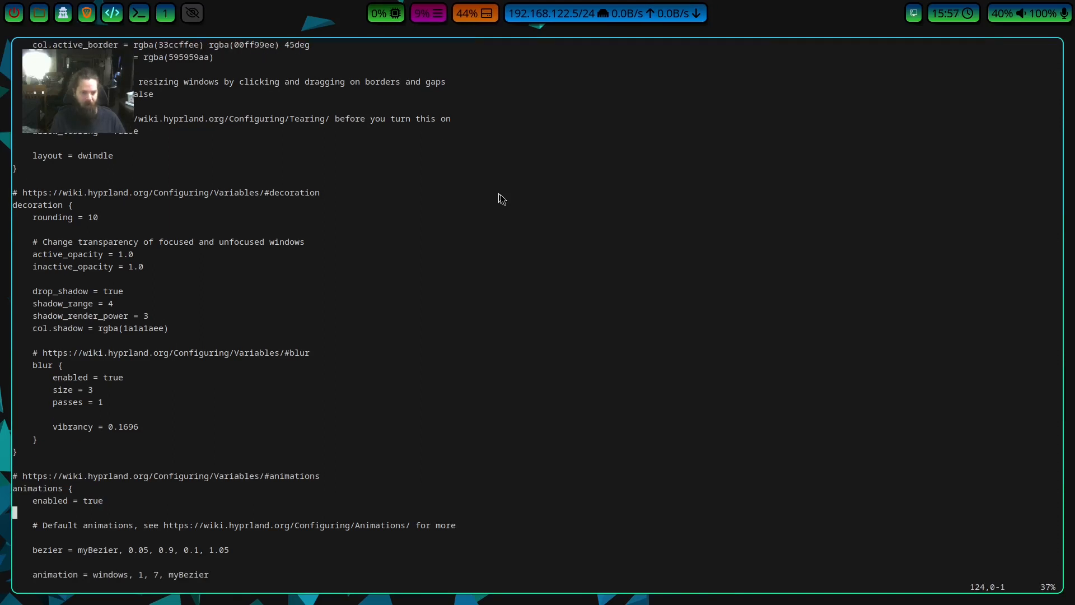
{"action": "key", "text": "j"}
{"action": "key", "text": "j"}
{"action": "key", "text": "j"}
{"action": "key", "text": "j"}
{"action": "key", "text": "j"}
{"action": "key", "text": "j"}
{"action": "key", "text": "j"}
{"action": "key", "text": "j"}
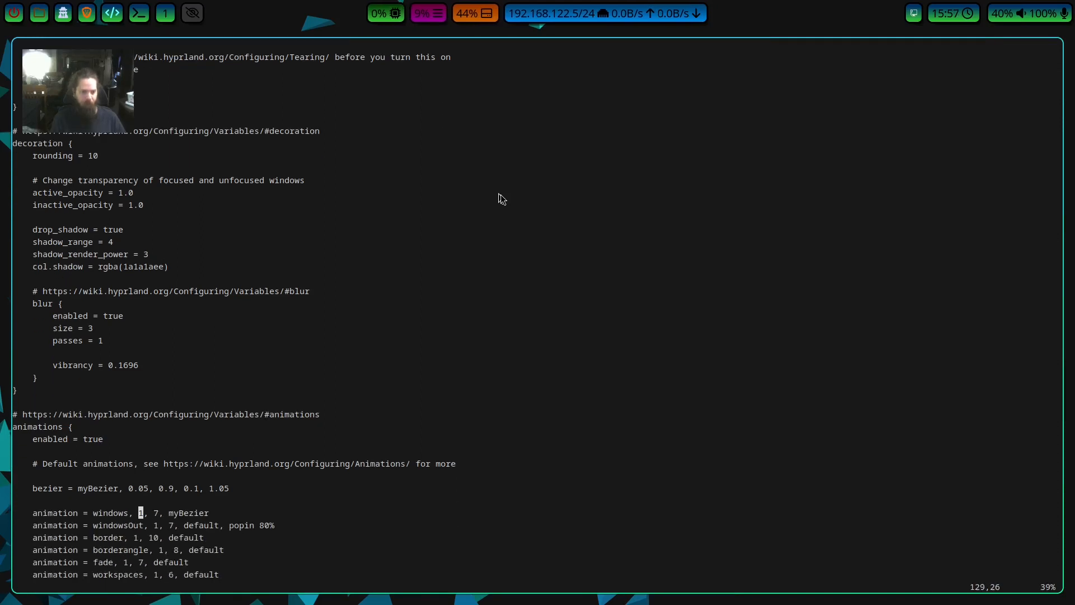
Examine the individual animation entries, from windowsOut through border, borderangle and fade.
{"action": "key", "text": "k"}
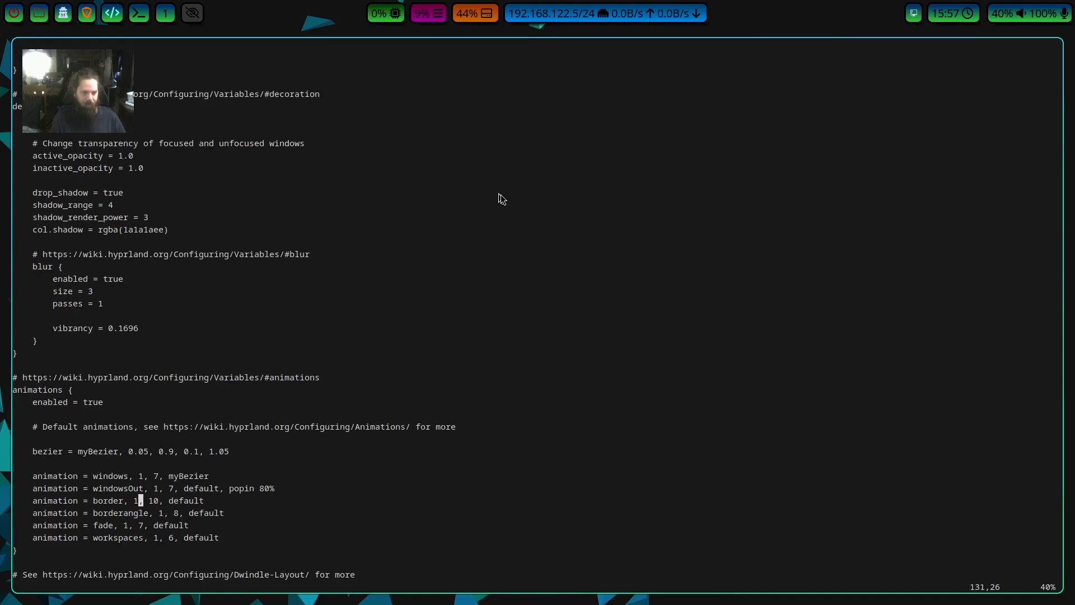
{"action": "key", "text": "k"}
{"action": "key", "text": "l"}
{"action": "key", "text": "l"}
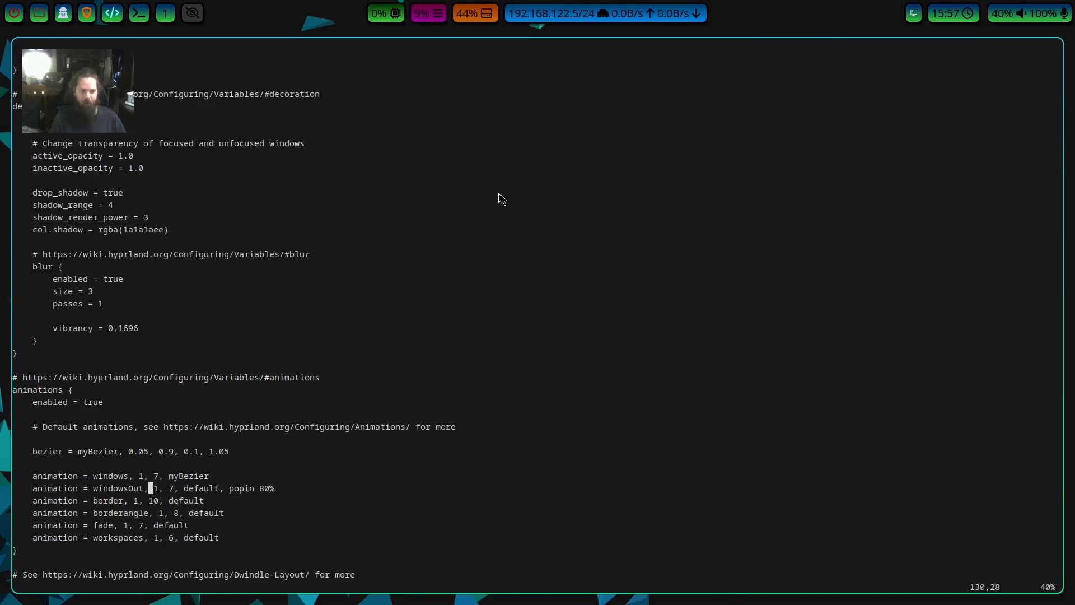
{"action": "key", "text": "l"}
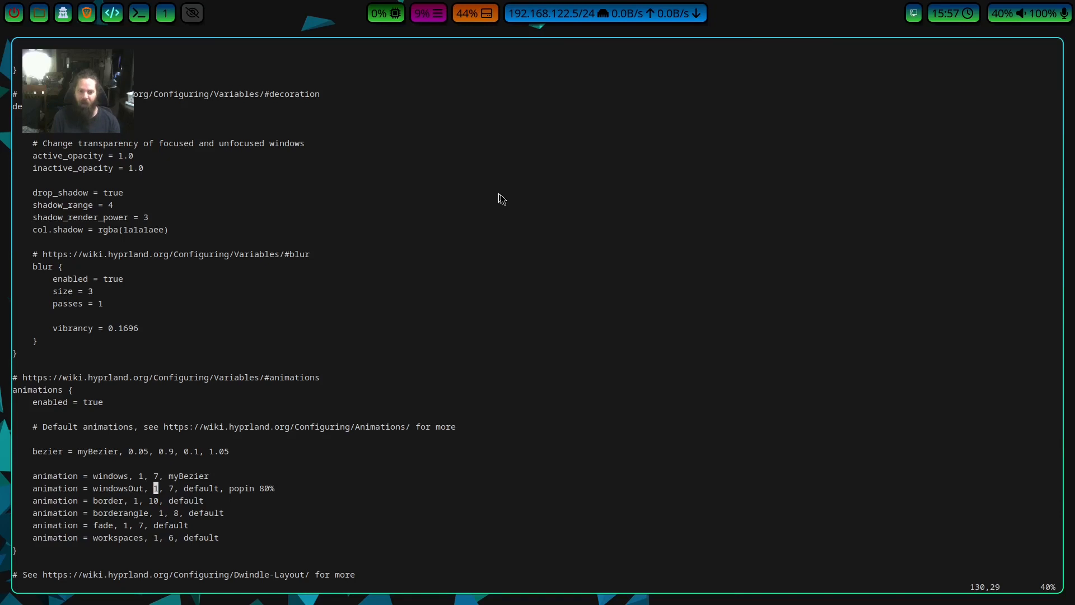
{"action": "key", "text": "j"}
{"action": "key", "text": "j"}
{"action": "key", "text": "j"}
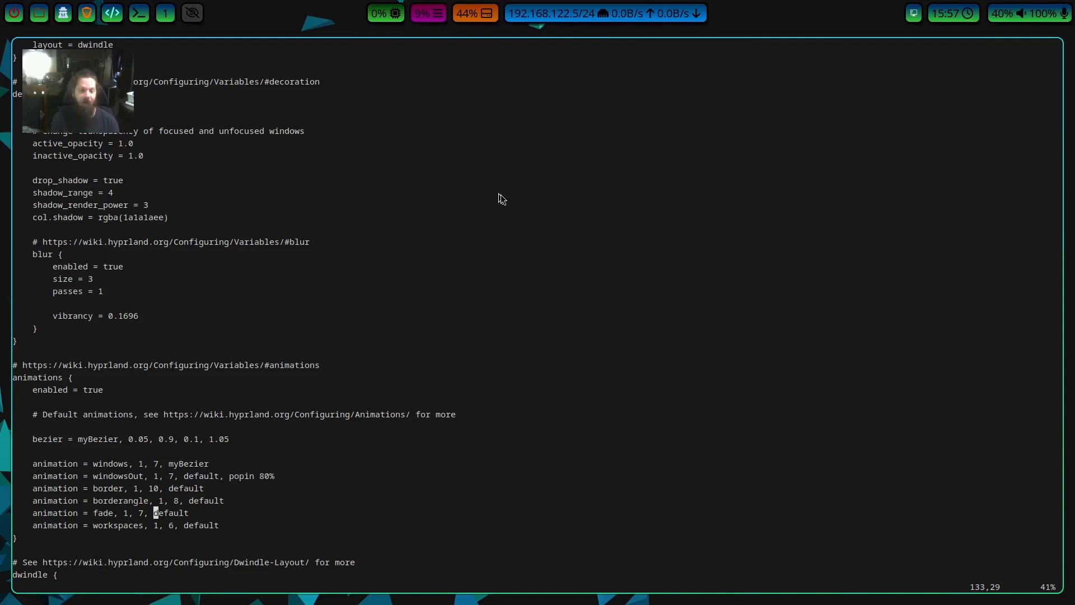
Examine the dwindle layout block with its pseudotile and preserve_split options.
{"action": "key", "text": "}"}
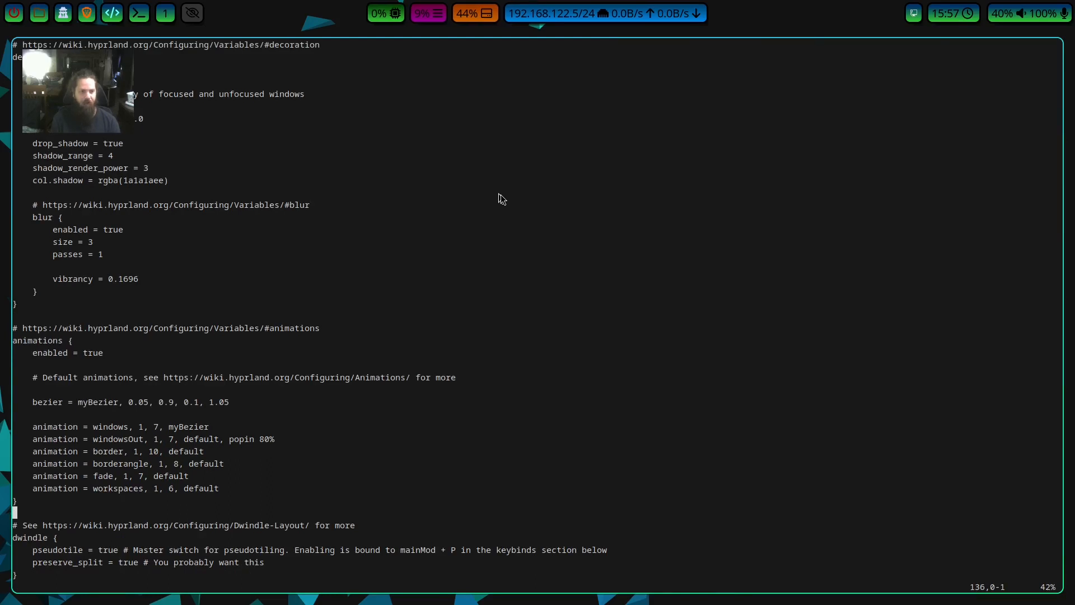
{"action": "key", "text": "j"}
{"action": "key", "text": "j"}
{"action": "key", "text": "j"}
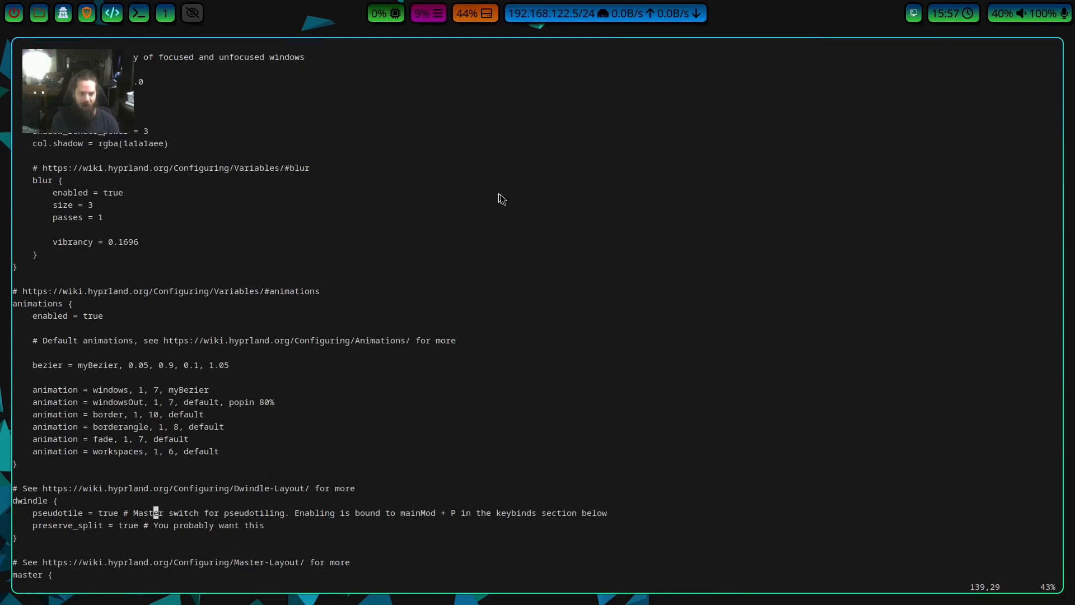
{"action": "key", "text": "j"}
{"action": "key", "text": "j"}
{"action": "key", "text": "j"}
{"action": "key", "text": "j"}
{"action": "key", "text": "j"}
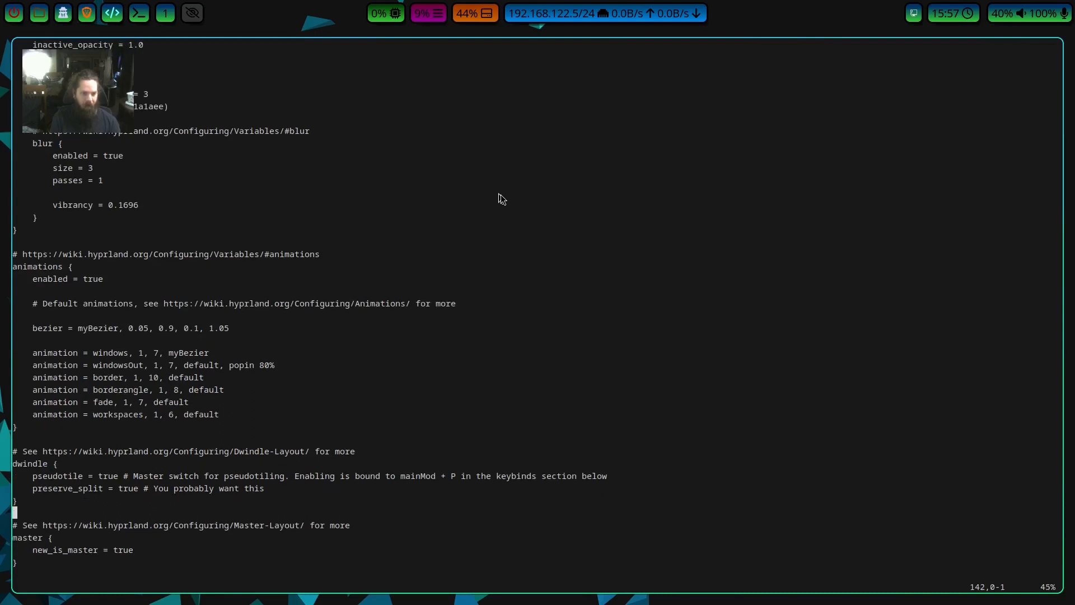
Skim the master layout block and go on to the wallpaper and logo options in the misc block.
{"action": "key", "text": "j"}
{"action": "key", "text": "j"}
{"action": "key", "text": "j"}
{"action": "key", "text": "j"}
{"action": "key", "text": "j"}
{"action": "key", "text": "j"}
{"action": "key", "text": "j"}
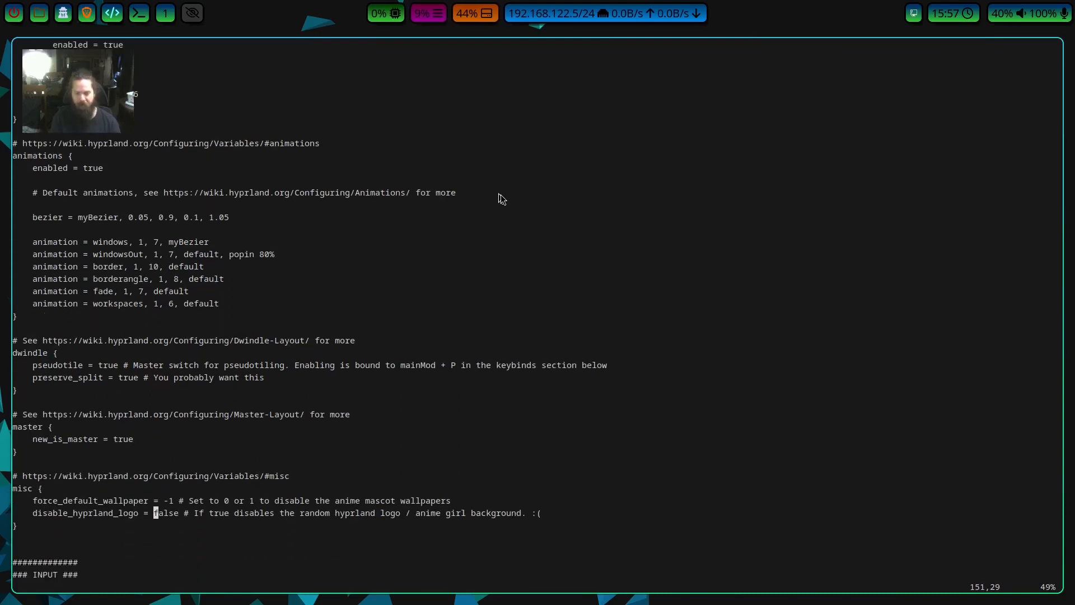
{"action": "key", "text": "k"}
{"action": "key", "text": "k"}
{"action": "key", "text": "j"}
{"action": "key", "text": "j"}
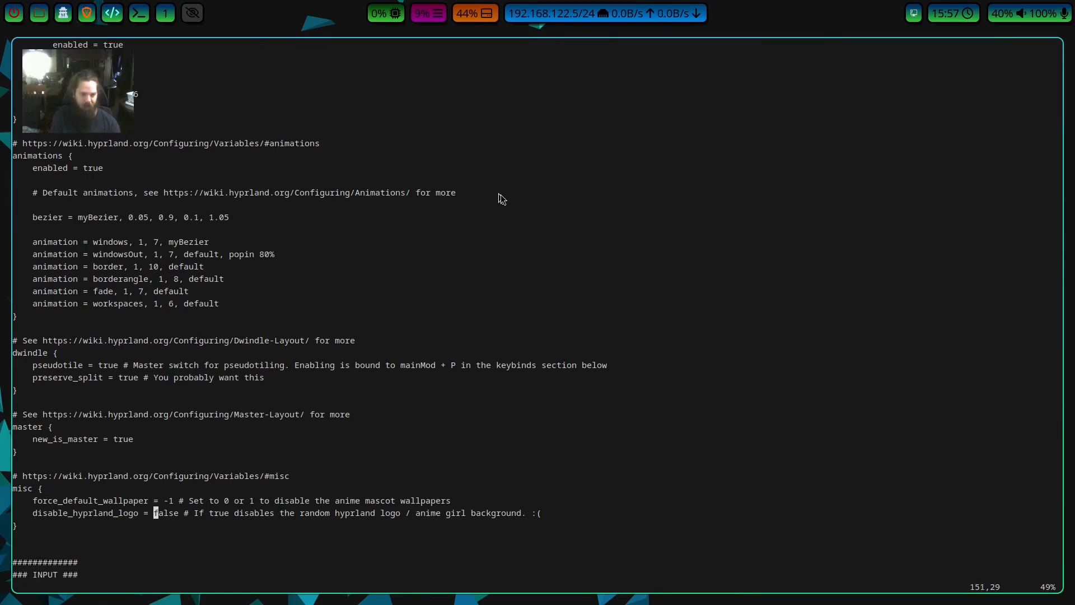
Examine the force_default_wallpaper value in the misc block and its comment on disabling the anime mascot wallpapers.
{"action": "key", "text": "k"}
{"action": "key", "text": "l"}
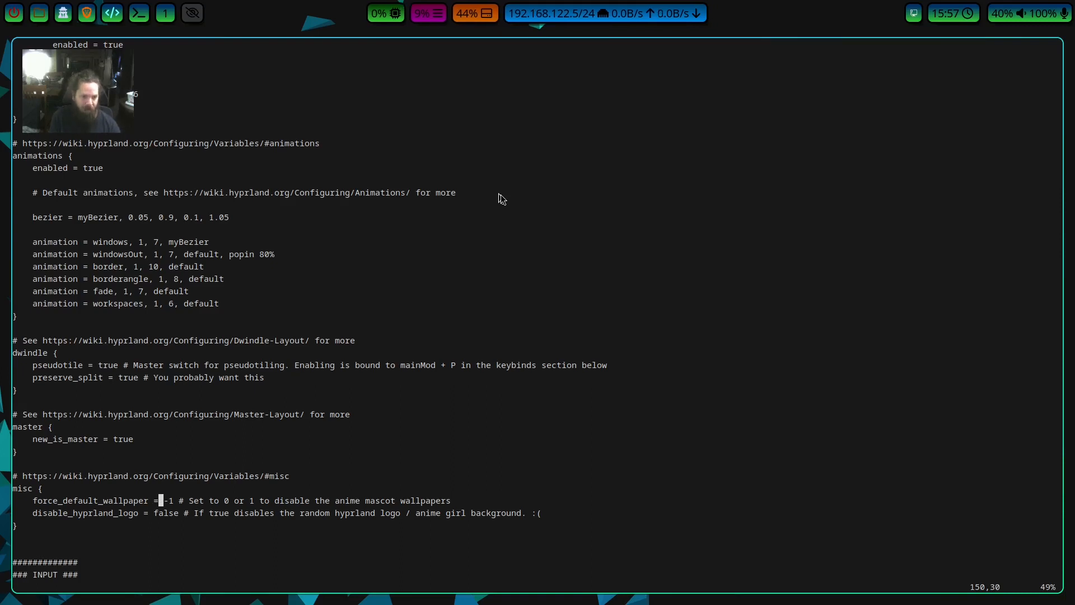
{"action": "key", "text": "l"}
{"action": "key", "text": "l"}
{"action": "key", "text": "l"}
{"action": "key", "text": "l"}
{"action": "key", "text": "l"}
{"action": "key", "text": "l"}
{"action": "key", "text": "l"}
{"action": "key", "text": "l"}
{"action": "key", "text": "h"}
{"action": "key", "text": "h"}
{"action": "key", "text": "h"}
{"action": "key", "text": "h"}
{"action": "key", "text": "h"}
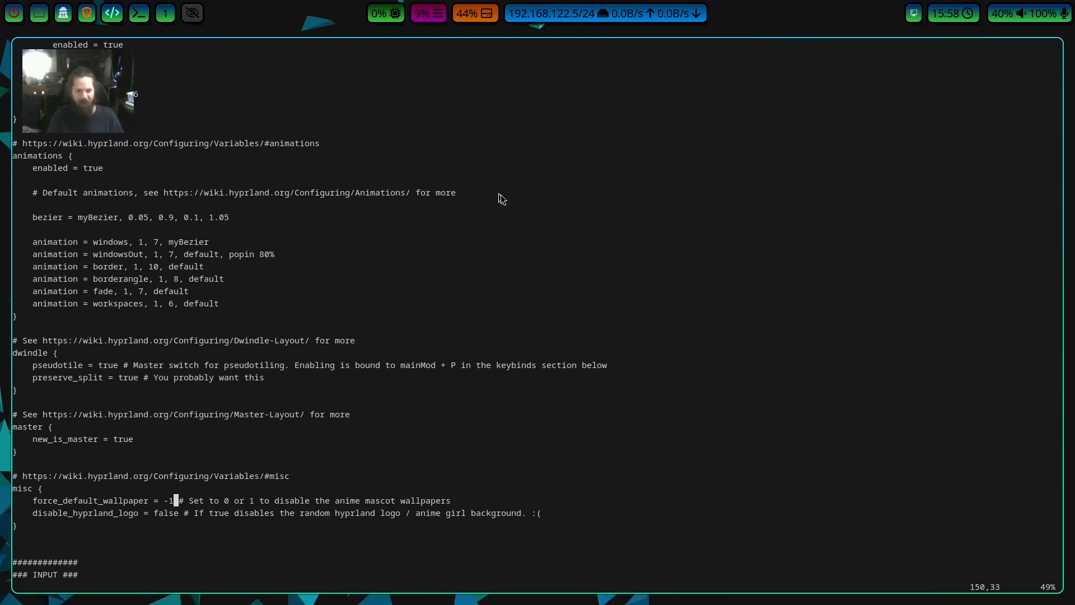
Examine the disable_hyprland_logo option in the misc block and read its comment through to the end.
{"action": "key", "text": "j"}
{"action": "key", "text": "j"}
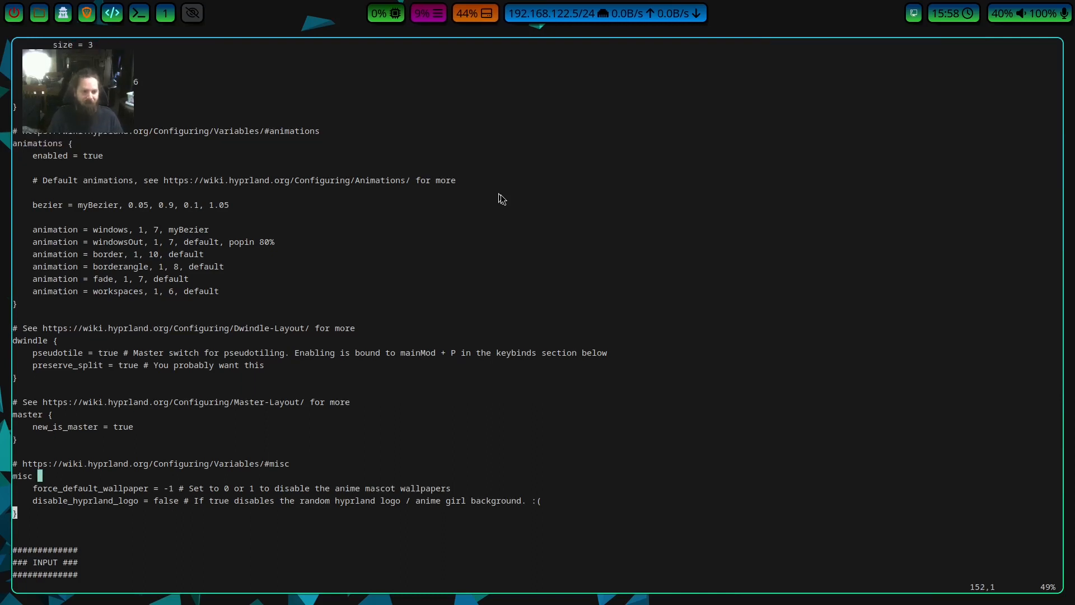
{"action": "key", "text": "j"}
{"action": "key", "text": "k"}
{"action": "key", "text": "k"}
{"action": "key", "text": "k"}
{"action": "key", "text": "j"}
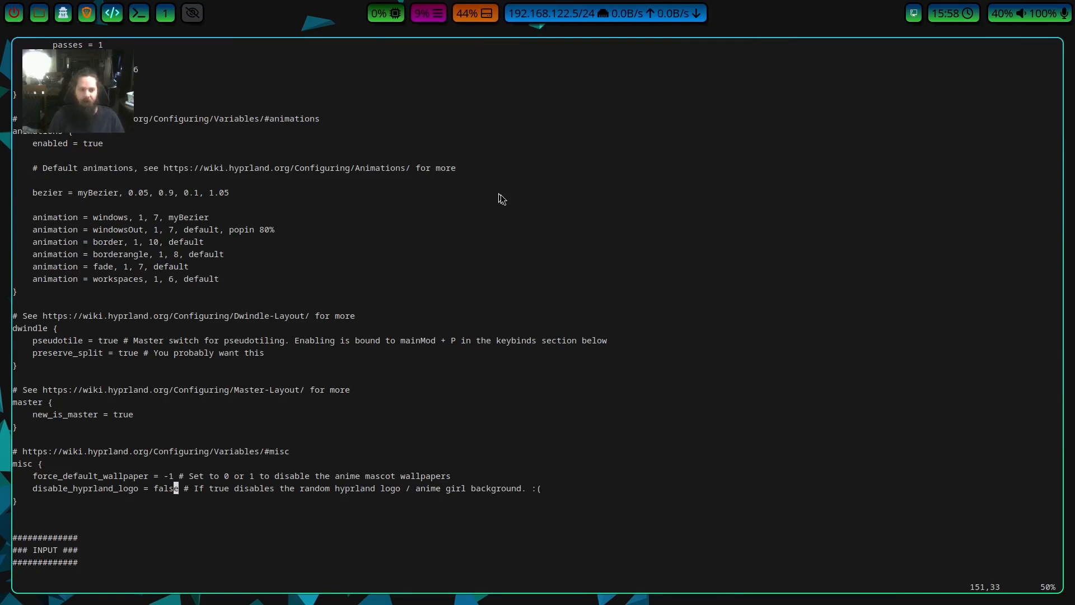
{"action": "key", "text": "l"}
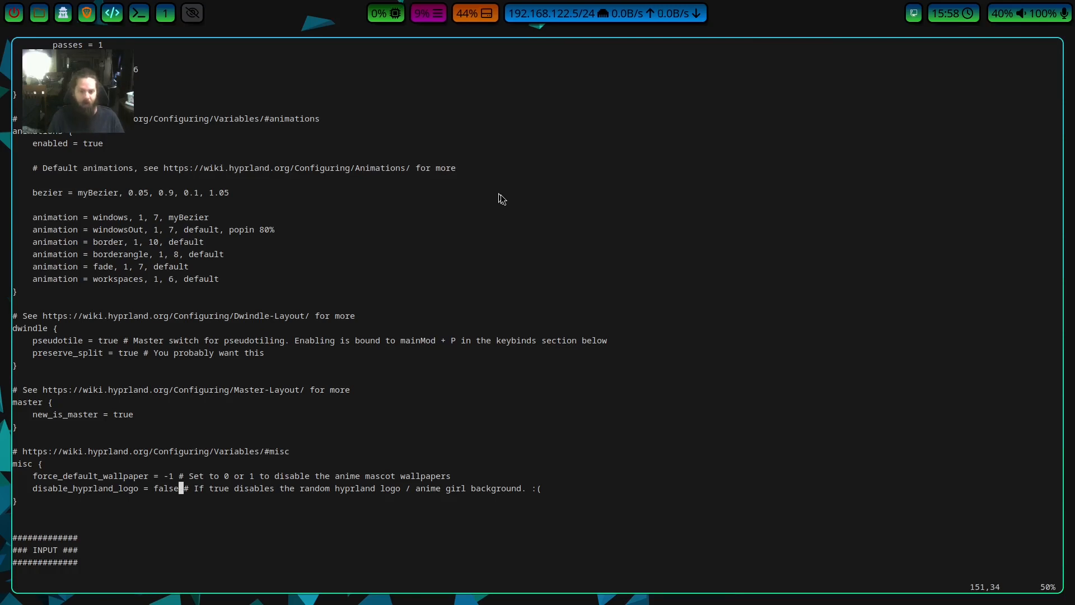
{"action": "key", "text": "l"}
{"action": "key", "text": "l"}
{"action": "key", "text": "l"}
{"action": "key", "text": "l"}
{"action": "key", "text": "l"}
{"action": "key", "text": "l"}
{"action": "key", "text": "l"}
{"action": "key", "text": "l"}
{"action": "key", "text": "l"}
{"action": "key", "text": "l"}
{"action": "key", "text": "l"}
{"action": "key", "text": "l"}
{"action": "key", "text": "l"}
{"action": "key", "text": "l"}
{"action": "key", "text": "l"}
{"action": "key", "text": "l"}
{"action": "key", "text": "l"}
{"action": "key", "text": "Right"}
{"action": "key", "text": "Right"}
{"action": "key", "text": "Right"}
{"action": "key", "text": "Right"}
{"action": "key", "text": "Right"}
{"action": "key", "text": "Right"}
{"action": "key", "text": "Right"}
{"action": "key", "text": "Right"}
{"action": "key", "text": "Right"}
{"action": "key", "text": "Right"}
{"action": "key", "text": "Right"}
{"action": "key", "text": "Right"}
{"action": "key", "text": "Right"}
{"action": "key", "text": "Right"}
{"action": "key", "text": "Right"}
{"action": "key", "text": "Right"}
{"action": "key", "text": "Right"}
{"action": "key", "text": "Right"}
{"action": "key", "text": "Right"}
{"action": "key", "text": "Right"}
{"action": "key", "text": "Right"}
{"action": "key", "text": "Right"}
{"action": "key", "text": "Right"}
{"action": "key", "text": "Right"}
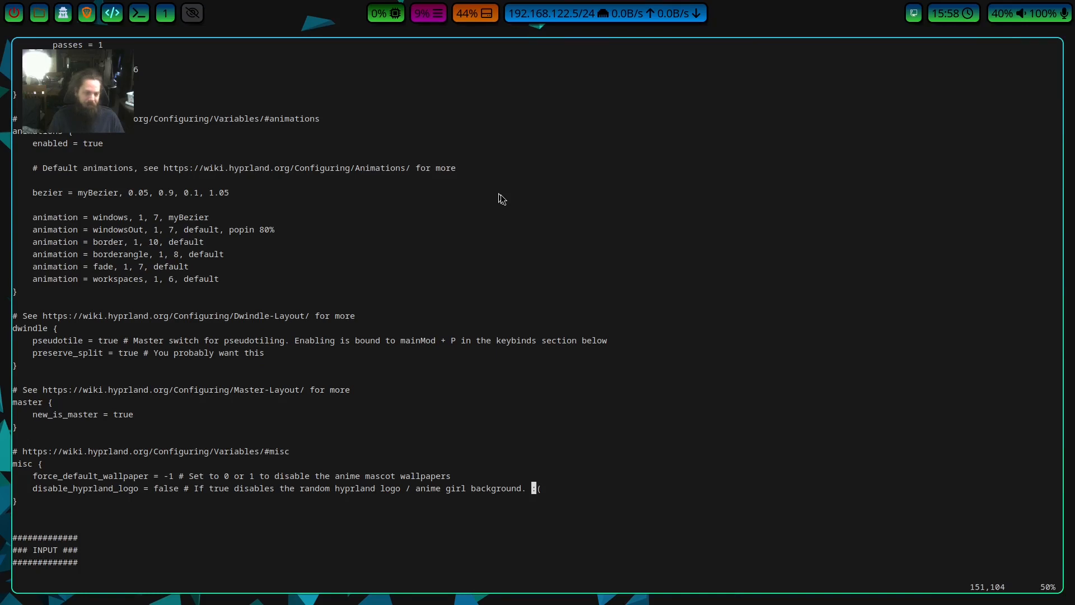
Go on to the INPUT section and examine the keyboard settings from kb_layout through kb_rules.
{"action": "key", "text": "Down"}
{"action": "key", "text": "Down"}
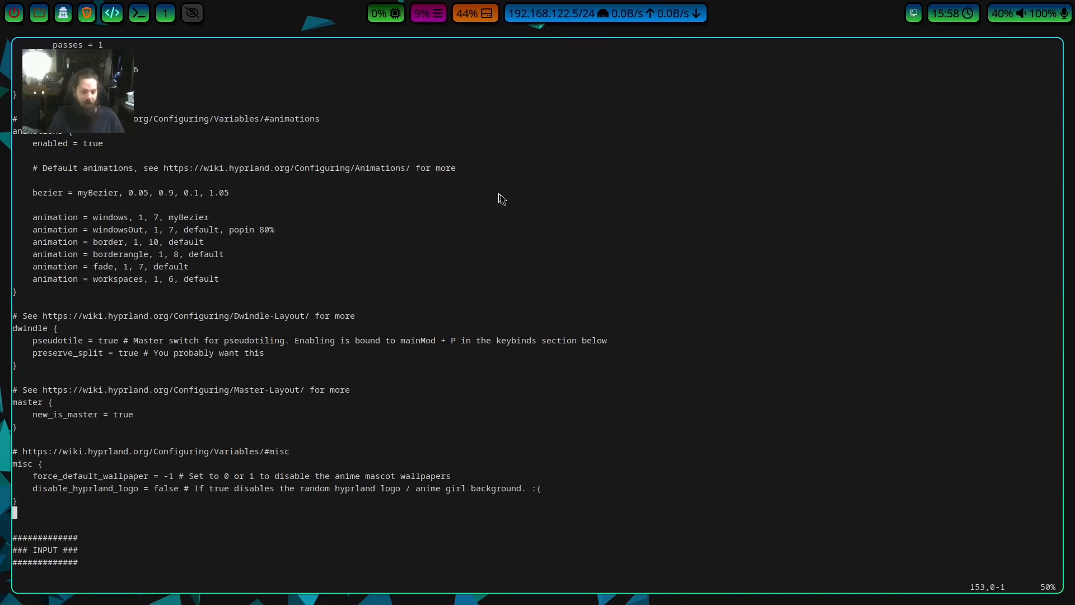
{"action": "key", "text": "Down"}
{"action": "key", "text": "Down"}
{"action": "key", "text": "Down"}
{"action": "key", "text": "Down"}
{"action": "key", "text": "Down"}
{"action": "key", "text": "Down"}
{"action": "key", "text": "Down"}
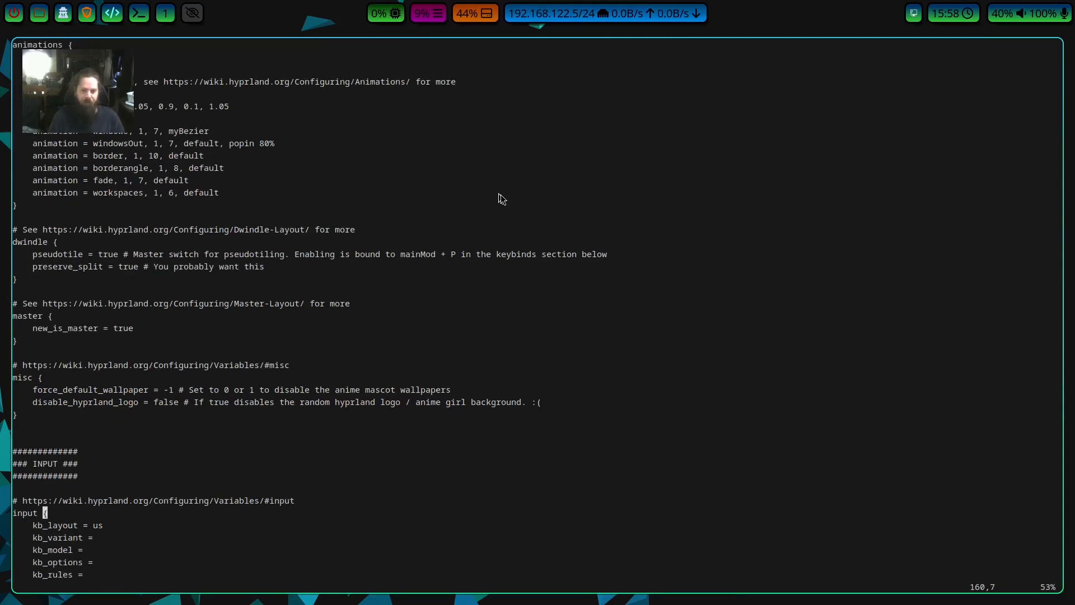
{"action": "key", "text": "j"}
{"action": "key", "text": "j"}
{"action": "key", "text": "j"}
{"action": "key", "text": "j"}
{"action": "key", "text": "j"}
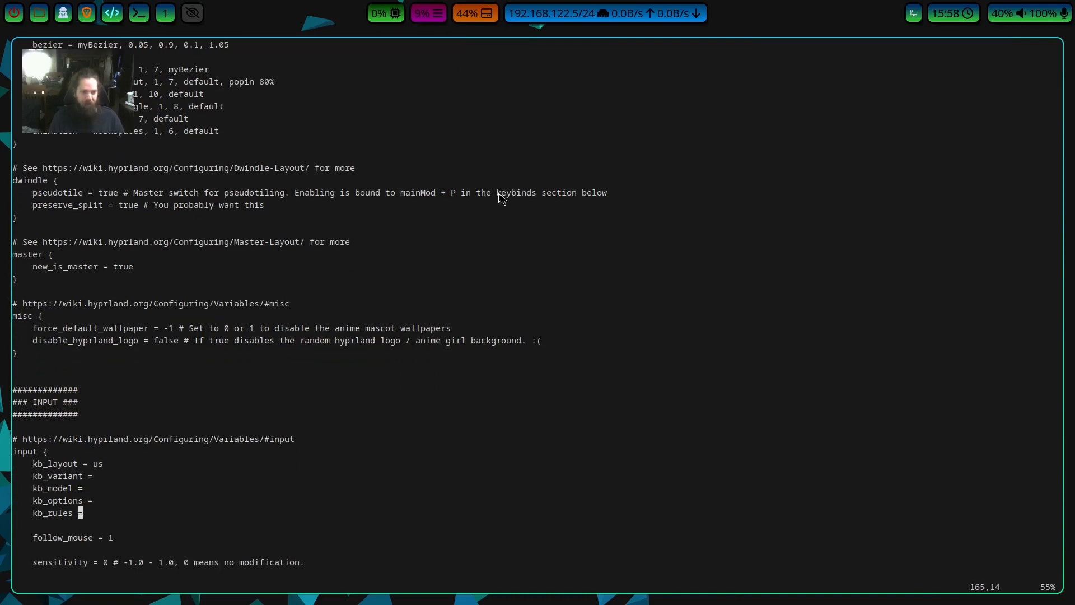
Examine the follow_mouse and sensitivity settings in the input block.
{"action": "key", "text": "j"}
{"action": "key", "text": "j"}
{"action": "key", "text": "j"}
{"action": "key", "text": "j"}
{"action": "key", "text": "$"}
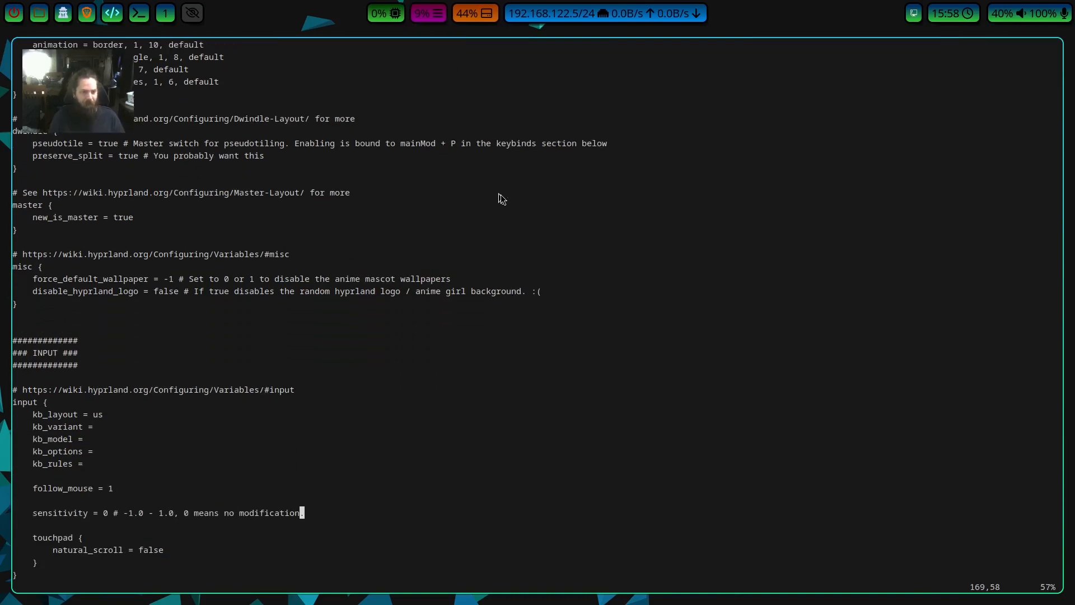
{"action": "key", "text": "j"}
{"action": "key", "text": "k"}
{"action": "key", "text": "k"}
{"action": "key", "text": "k"}
{"action": "key", "text": "k"}
{"action": "key", "text": "k"}
{"action": "key", "text": "k"}
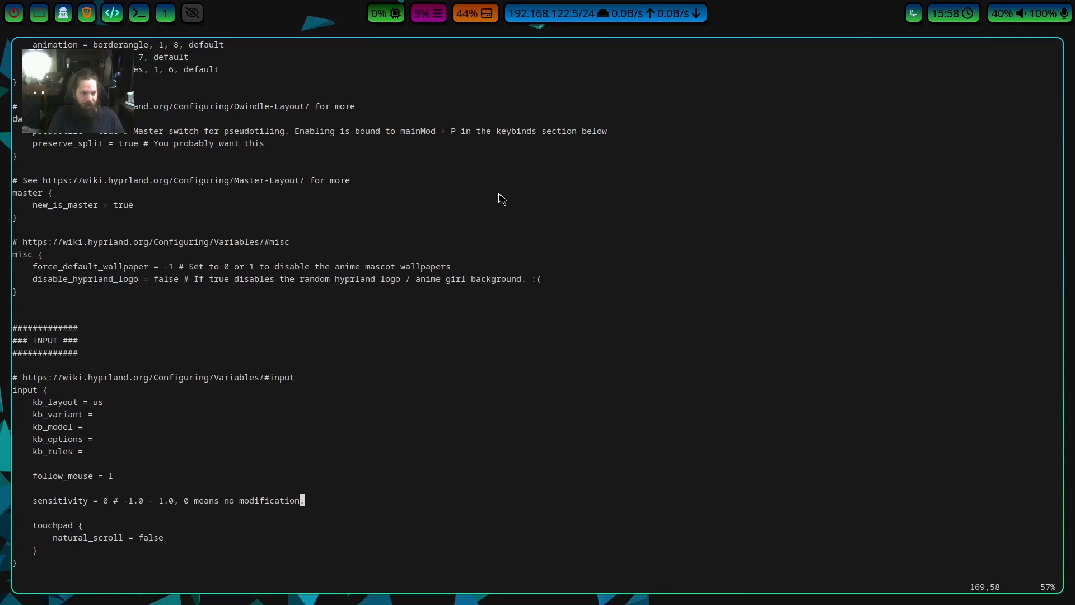
Skim the touchpad and gestures settings down to the example per-device configuration.
{"action": "key", "text": "j"}
{"action": "key", "text": "j"}
{"action": "key", "text": "j"}
{"action": "key", "text": "j"}
{"action": "key", "text": "j"}
{"action": "key", "text": "j"}
{"action": "key", "text": "j"}
{"action": "key", "text": "j"}
{"action": "key", "text": "j"}
{"action": "key", "text": "j"}
{"action": "key", "text": "j"}
{"action": "key", "text": "j"}
{"action": "key", "text": "j"}
{"action": "key", "text": "j"}
{"action": "key", "text": "j"}
{"action": "key", "text": "j"}
{"action": "key", "text": "j"}
{"action": "key", "text": "j"}
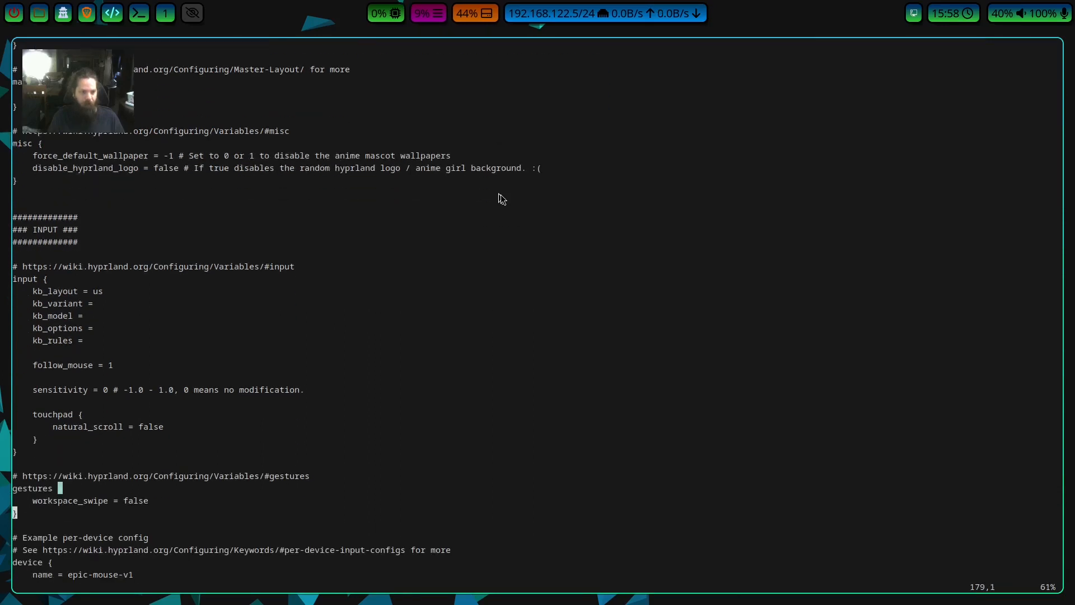
{"action": "key", "text": "j"}
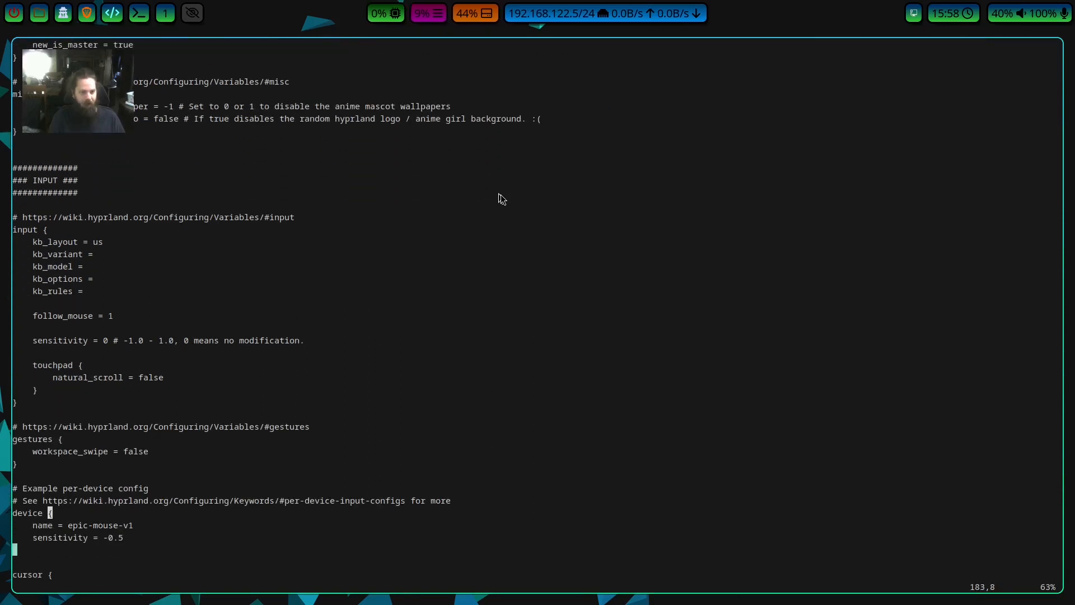
Return to the sensitivity line in the input block and locate its value.
{"action": "key", "text": "k"}
{"action": "key", "text": "k"}
{"action": "key", "text": "k"}
{"action": "key", "text": "k"}
{"action": "key", "text": "k"}
{"action": "key", "text": "k"}
{"action": "key", "text": "k"}
{"action": "key", "text": "k"}
{"action": "key", "text": "k"}
{"action": "key", "text": "k"}
{"action": "key", "text": "k"}
{"action": "key", "text": "k"}
{"action": "key", "text": "k"}
{"action": "key", "text": "k"}
{"action": "key", "text": "dollar"}
{"action": "key", "text": "h"}
{"action": "key", "text": "h"}
{"action": "key", "text": "h"}
{"action": "key", "text": "h"}
{"action": "key", "text": "h"}
{"action": "key", "text": "h"}
{"action": "key", "text": "h"}
{"action": "key", "text": "h"}
{"action": "key", "text": "h"}
{"action": "key", "text": "h"}
{"action": "key", "text": "h"}
{"action": "key", "text": "h"}
{"action": "key", "text": "h"}
{"action": "key", "text": "h"}
{"action": "key", "text": "h"}
{"action": "key", "text": "h"}
{"action": "key", "text": "h"}
{"action": "key", "text": "h"}
{"action": "key", "text": "h"}
{"action": "key", "text": "h"}
{"action": "key", "text": "h"}
{"action": "key", "text": "h"}
{"action": "key", "text": "h"}
{"action": "key", "text": "h"}
{"action": "key", "text": "h"}
{"action": "key", "text": "h"}
{"action": "key", "text": "h"}
{"action": "key", "text": "h"}
{"action": "key", "text": "h"}
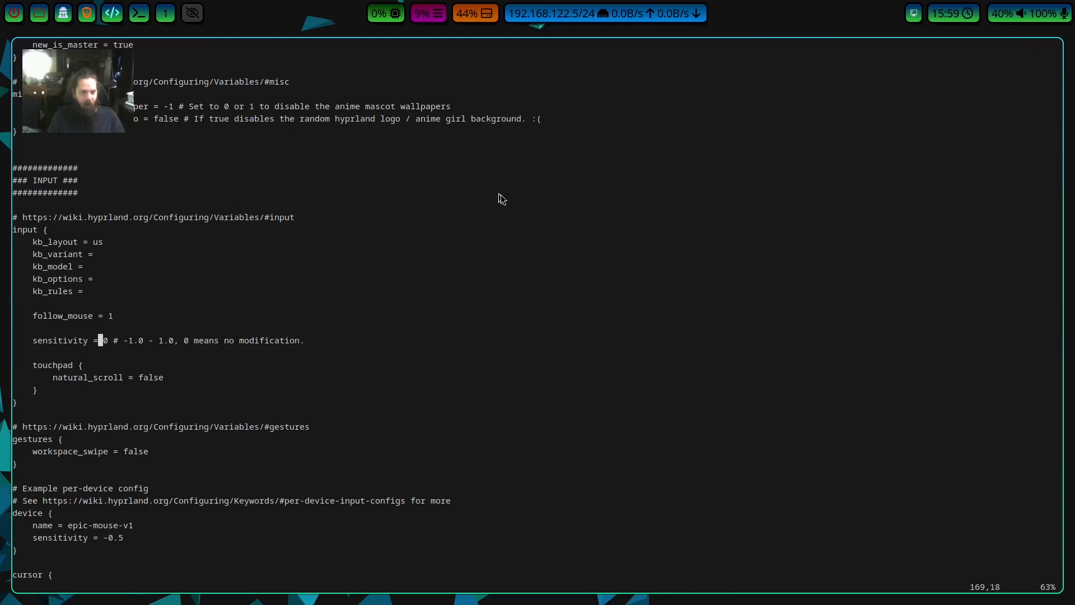
Read the sensitivity comment describing the allowed range and the meaning of 0.
{"action": "key", "text": "l"}
{"action": "key", "text": "l"}
{"action": "key", "text": "l"}
{"action": "key", "text": "l"}
{"action": "key", "text": "l"}
{"action": "key", "text": "l"}
{"action": "key", "text": "l"}
{"action": "key", "text": "l"}
{"action": "key", "text": "l"}
{"action": "key", "text": "l"}
{"action": "key", "text": "l"}
{"action": "key", "text": "l"}
{"action": "key", "text": "l"}
{"action": "key", "text": "l"}
{"action": "key", "text": "l"}
{"action": "key", "text": "l"}
{"action": "key", "text": "l"}
{"action": "key", "text": "l"}
{"action": "key", "text": "l"}
{"action": "key", "text": "l"}
{"action": "key", "text": "l"}
{"action": "key", "text": "l"}
{"action": "key", "text": "l"}
{"action": "key", "text": "l"}
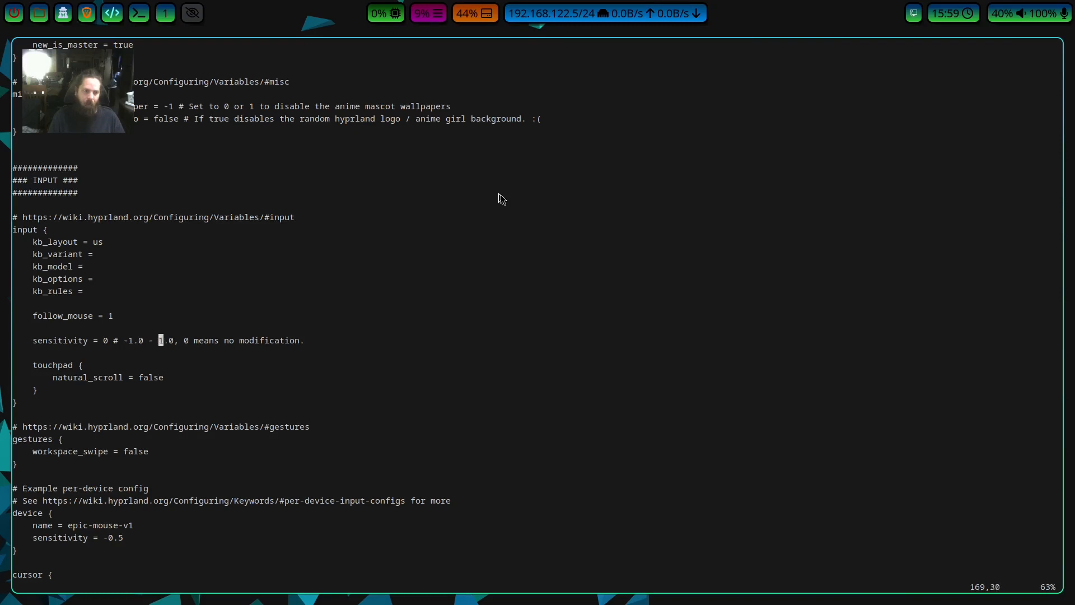
{"action": "key", "text": "l"}
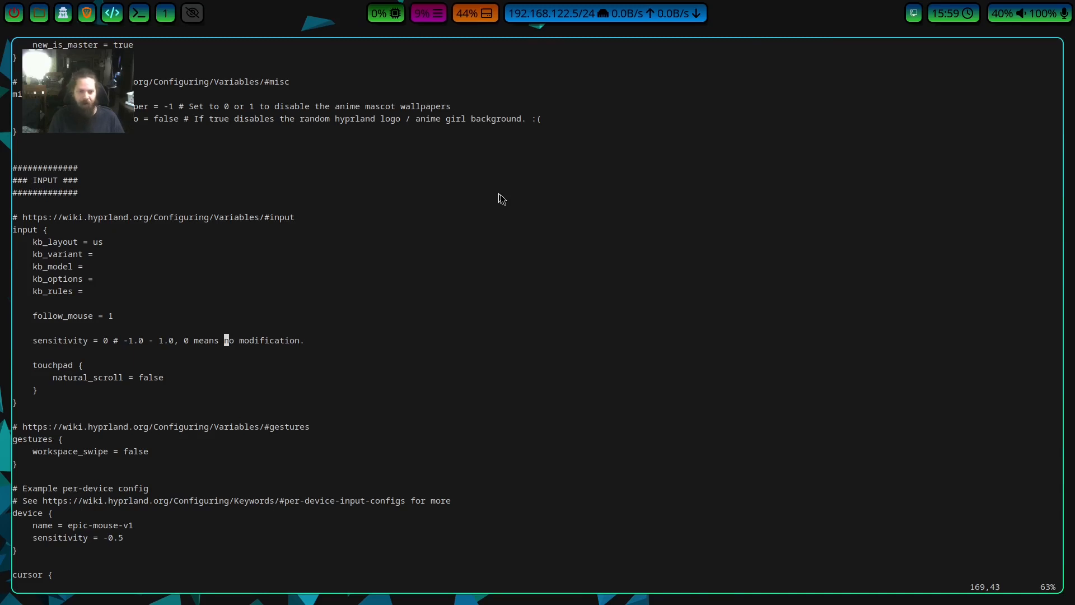
{"action": "key", "text": "h"}
{"action": "key", "text": "h"}
{"action": "key", "text": "h"}
{"action": "key", "text": "h"}
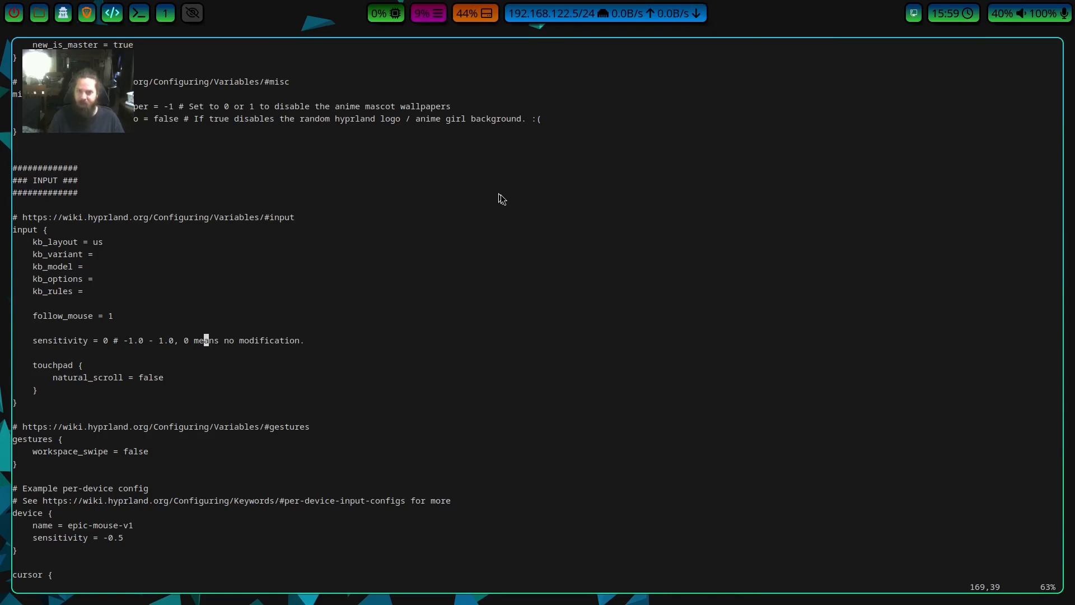
{"action": "key", "text": "B"}
{"action": "key", "text": "B"}
{"action": "key", "text": "B"}
{"action": "key", "text": "B"}
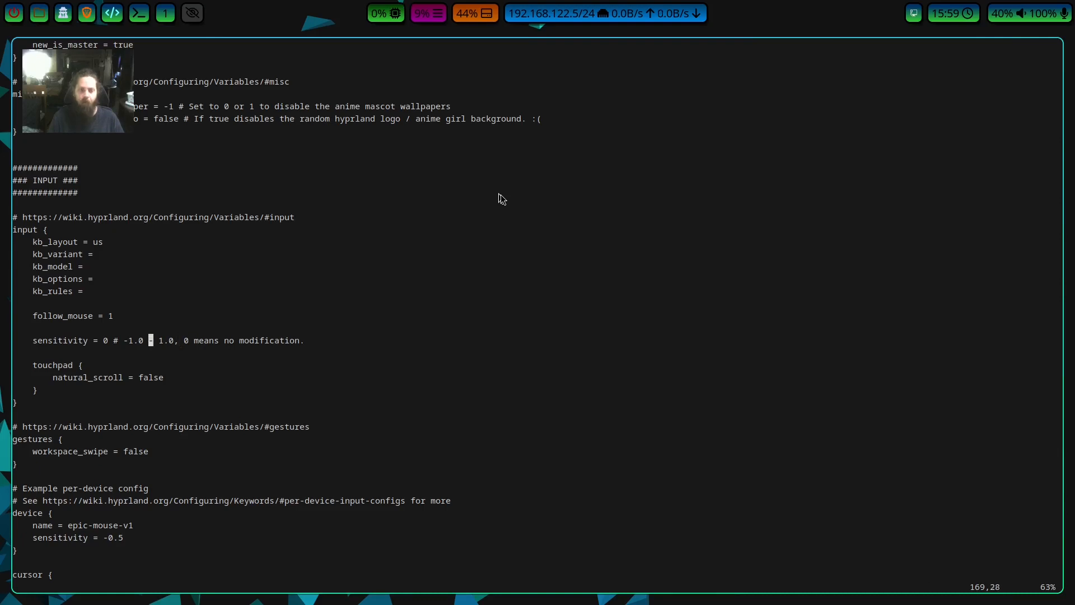
Move past the touchpad's natural_scroll option to the gestures block.
{"action": "key", "text": "j"}
{"action": "key", "text": "j"}
{"action": "key", "text": "j"}
{"action": "key", "text": "j"}
{"action": "key", "text": "j"}
{"action": "key", "text": "j"}
{"action": "key", "text": "j"}
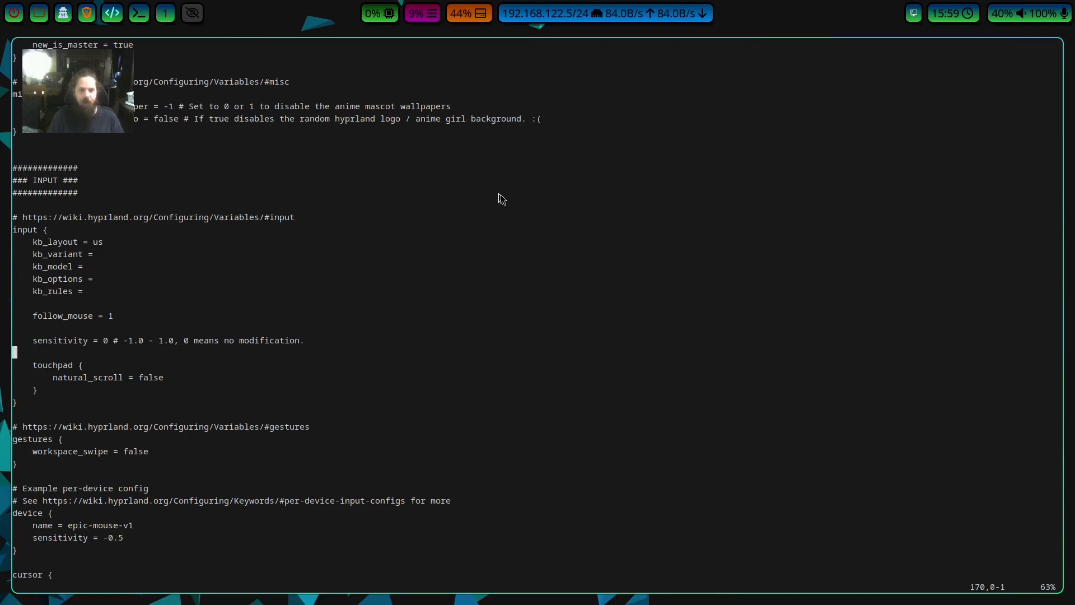
{"action": "key", "text": "j"}
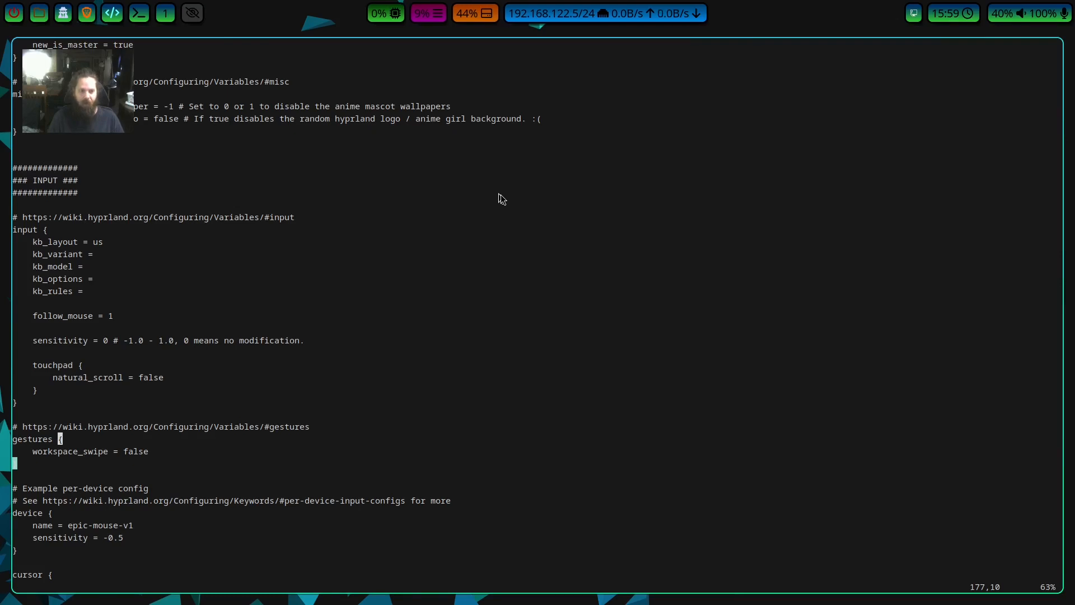
Read on through the gestures block and the example per-device configuration to the cursor block.
{"action": "key", "text": "Down"}
{"action": "key", "text": "Down"}
{"action": "key", "text": "Down"}
{"action": "key", "text": "Down"}
{"action": "key", "text": "Down"}
{"action": "key", "text": "Down"}
{"action": "key", "text": "Down"}
{"action": "key", "text": "Down"}
{"action": "key", "text": "Down"}
{"action": "key", "text": "Down"}
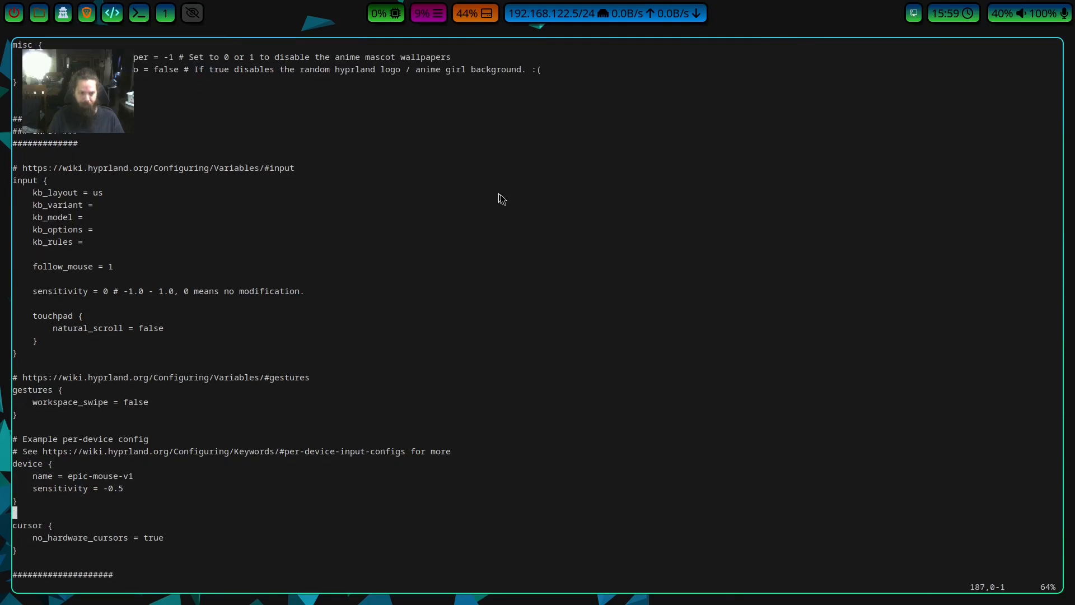
{"action": "key", "text": "Down"}
{"action": "key", "text": "Down"}
{"action": "key", "text": "Down"}
{"action": "key", "text": "Down"}
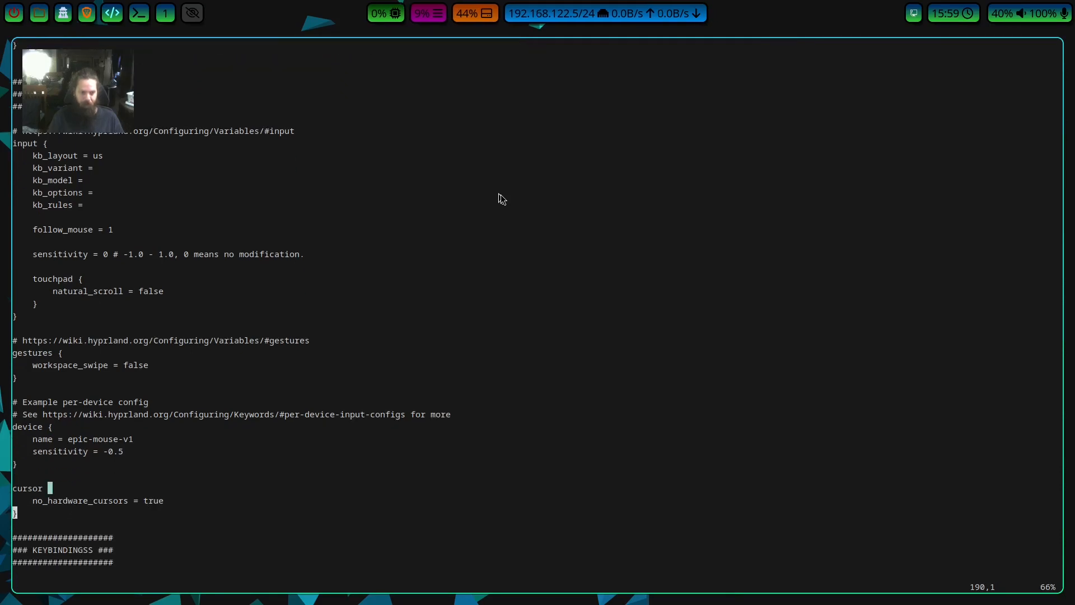
Examine the no_hardware_cursors setting in the cursor block.
{"action": "key", "text": "Up"}
{"action": "key", "text": "Down"}
{"action": "key", "text": "Up"}
{"action": "key", "text": "Up"}
{"action": "key", "text": "Down"}
{"action": "key", "text": "Down"}
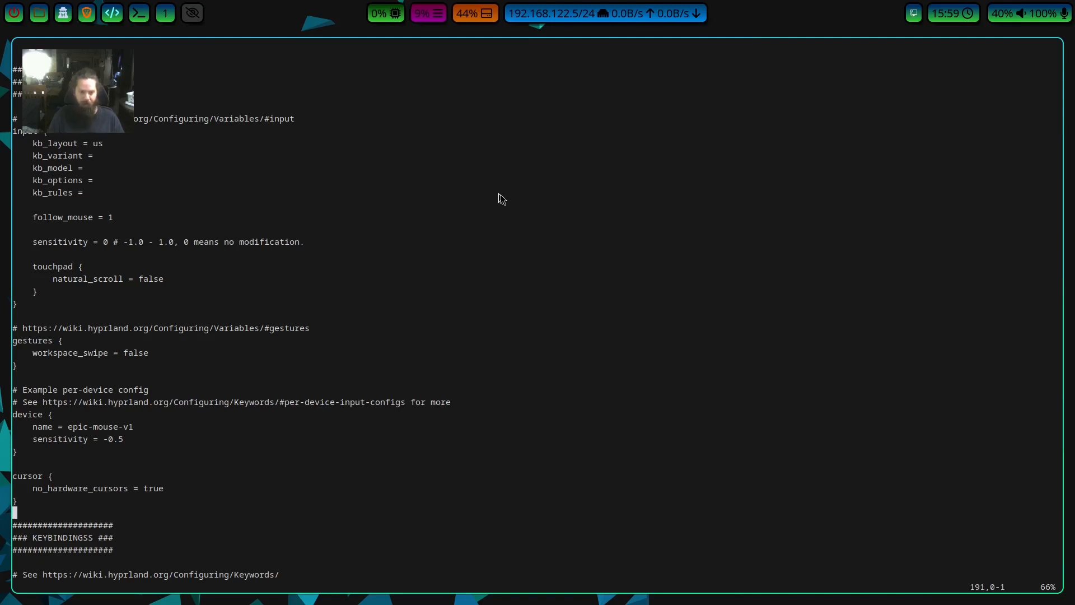
Skim the keybindings section from the $mainMod definition down to the $wlogout bind.
{"action": "key", "text": "Down"}
{"action": "key", "text": "Down"}
{"action": "key", "text": "Down"}
{"action": "key", "text": "Down"}
{"action": "key", "text": "Down"}
{"action": "key", "text": "Down"}
{"action": "key", "text": "Down"}
{"action": "key", "text": "Down"}
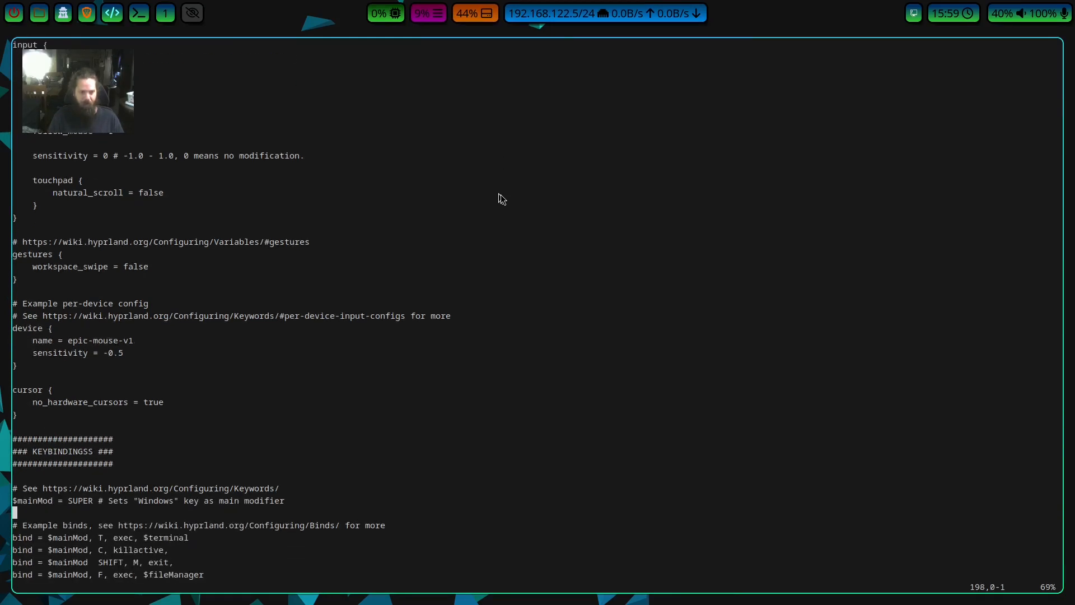
{"action": "key", "text": "Down"}
{"action": "key", "text": "Down"}
{"action": "key", "text": "Down"}
{"action": "key", "text": "Down"}
{"action": "key", "text": "Down"}
{"action": "key", "text": "Down"}
{"action": "key", "text": "Down"}
{"action": "key", "text": "Down"}
{"action": "key", "text": "Down"}
{"action": "key", "text": "Down"}
{"action": "key", "text": "Down"}
{"action": "key", "text": "Down"}
{"action": "key", "text": "Down"}
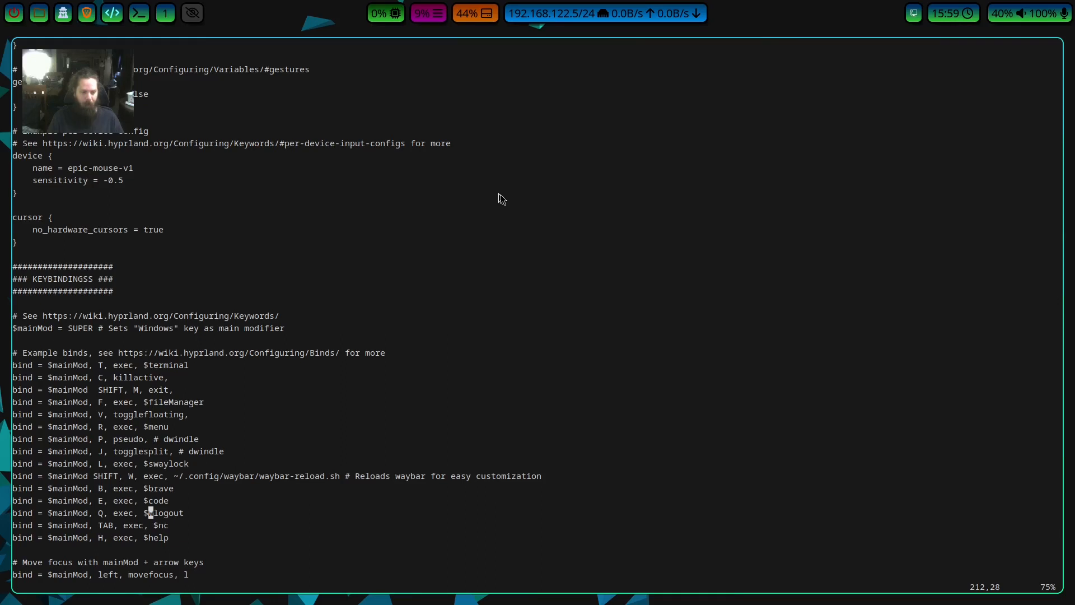
Return to the killactive bind and examine its line from the bind keyword.
{"action": "key", "text": "k"}
{"action": "key", "text": "k"}
{"action": "key", "text": "k"}
{"action": "key", "text": "k"}
{"action": "key", "text": "k"}
{"action": "key", "text": "k"}
{"action": "key", "text": "k"}
{"action": "key", "text": "k"}
{"action": "key", "text": "k"}
{"action": "key", "text": "k"}
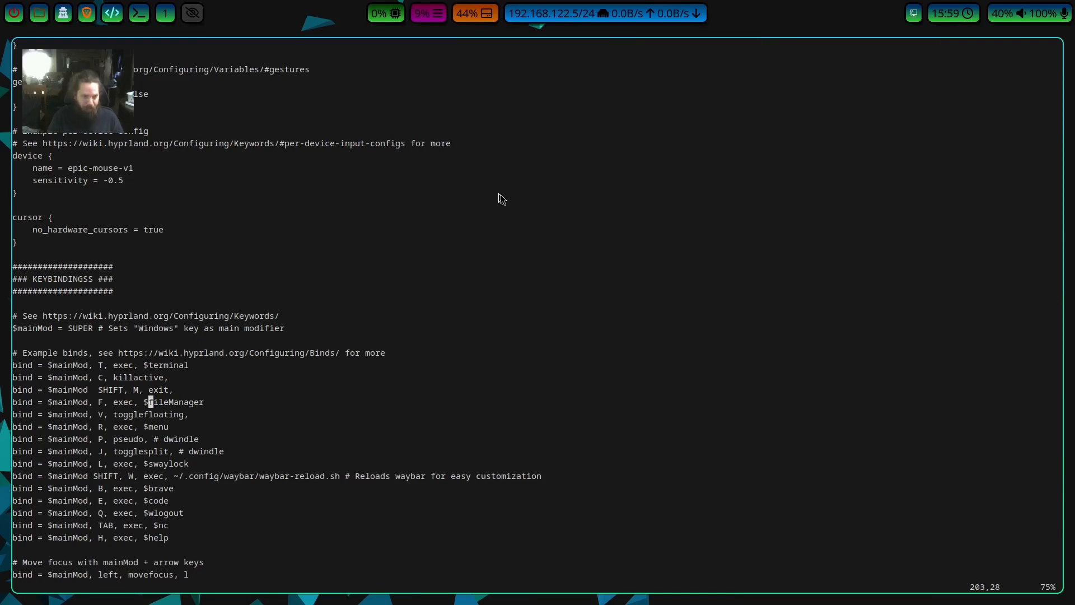
{"action": "key", "text": "k"}
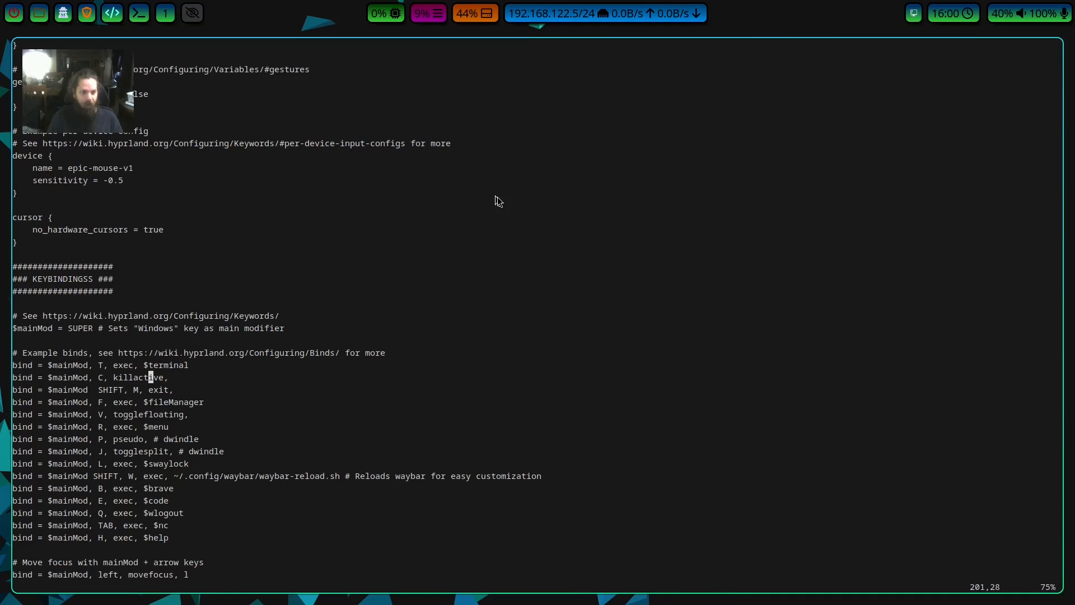
{"action": "key", "text": "h"}
{"action": "key", "text": "h"}
{"action": "key", "text": "h"}
{"action": "key", "text": "h"}
{"action": "key", "text": "h"}
{"action": "key", "text": "h"}
{"action": "key", "text": "h"}
{"action": "key", "text": "h"}
{"action": "key", "text": "h"}
{"action": "key", "text": "h"}
{"action": "key", "text": "h"}
{"action": "key", "text": "h"}
{"action": "key", "text": "h"}
{"action": "key", "text": "h"}
{"action": "key", "text": "h"}
{"action": "key", "text": "h"}
{"action": "key", "text": "h"}
{"action": "key", "text": "h"}
{"action": "key", "text": "h"}
{"action": "key", "text": "h"}
{"action": "key", "text": "h"}
{"action": "key", "text": "h"}
{"action": "key", "text": "h"}
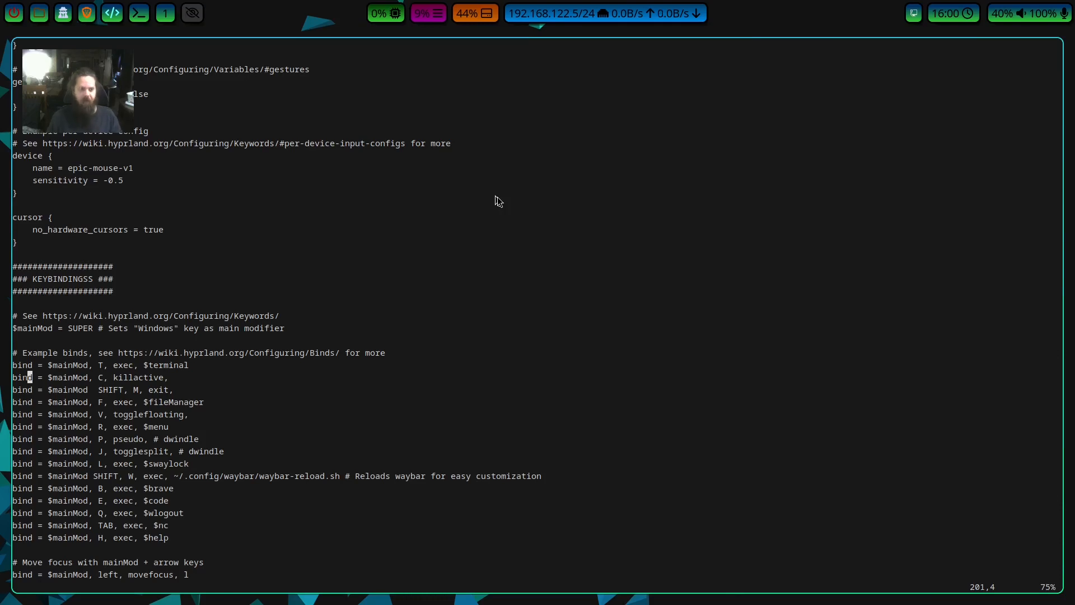
Trace the $mainMod variable in the killactive bind back to its SUPER definition.
{"action": "key", "text": "Right"}
{"action": "key", "text": "Right"}
{"action": "key", "text": "Right"}
{"action": "key", "text": "Right"}
{"action": "key", "text": "Right"}
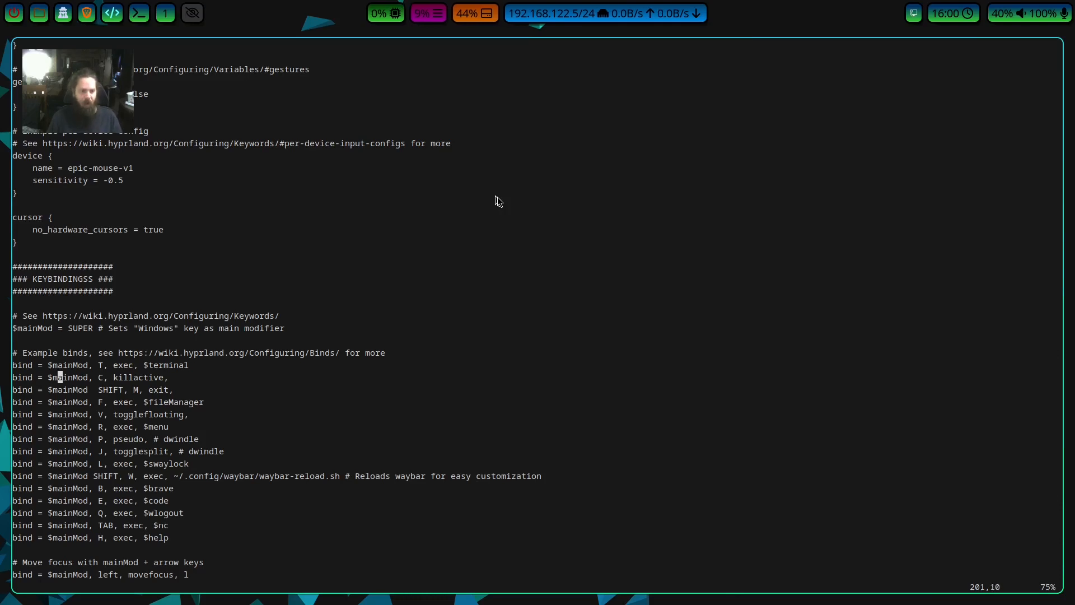
{"action": "key", "text": "Up"}
{"action": "key", "text": "Up"}
{"action": "key", "text": "Up"}
{"action": "key", "text": "Up"}
{"action": "key", "text": "Right"}
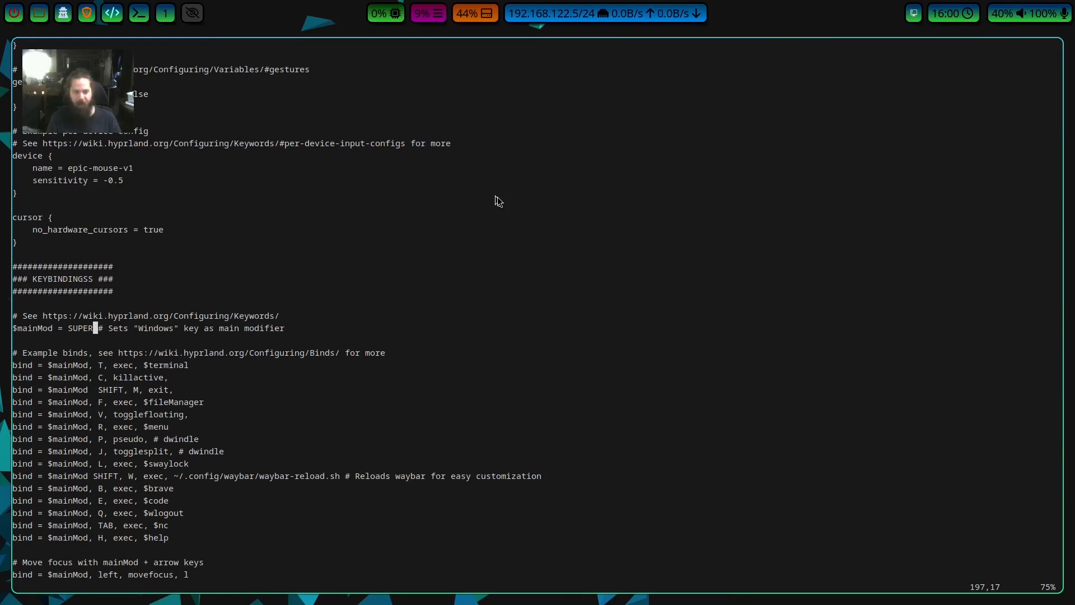
Examine the terminal bind under the example binds, from its T key to the $terminal variable.
{"action": "key", "text": "j"}
{"action": "key", "text": "j"}
{"action": "key", "text": "h"}
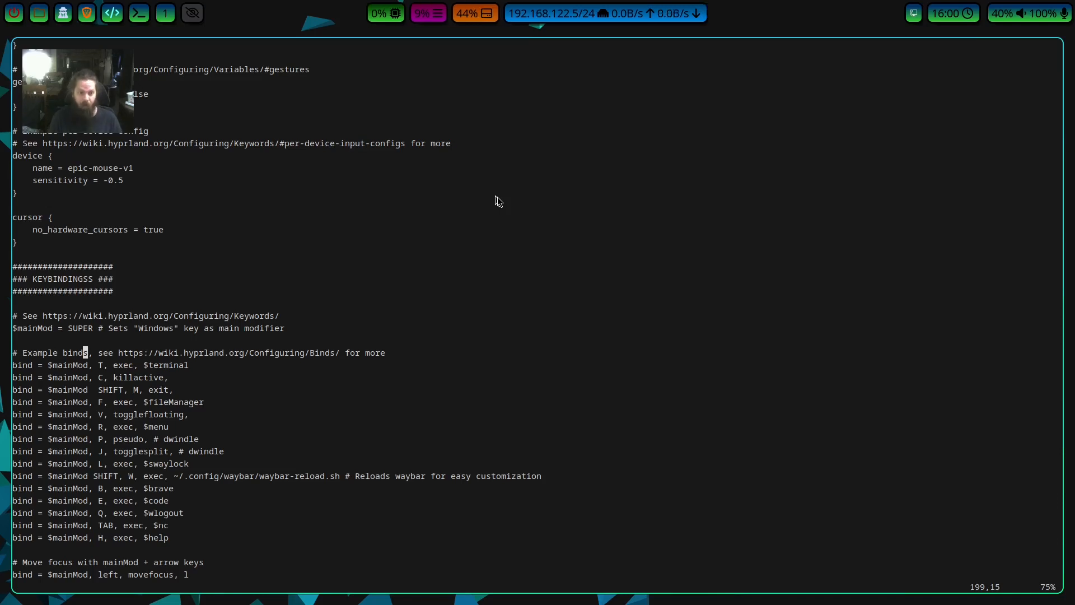
{"action": "key", "text": "j"}
{"action": "key", "text": "l"}
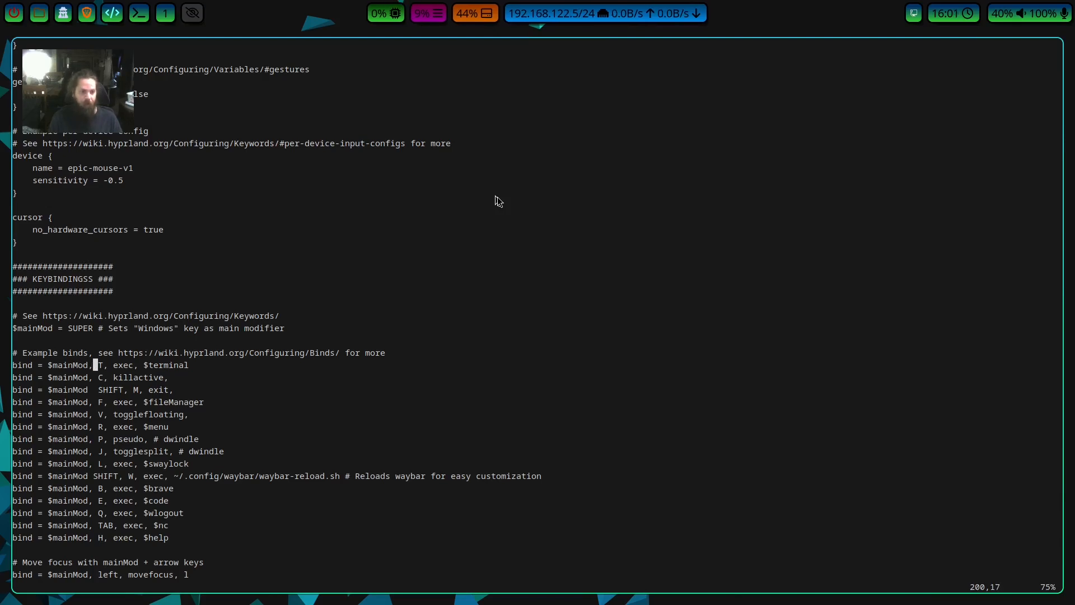
{"action": "key", "text": "l"}
{"action": "key", "text": "l"}
{"action": "key", "text": "l"}
{"action": "key", "text": "l"}
{"action": "key", "text": "l"}
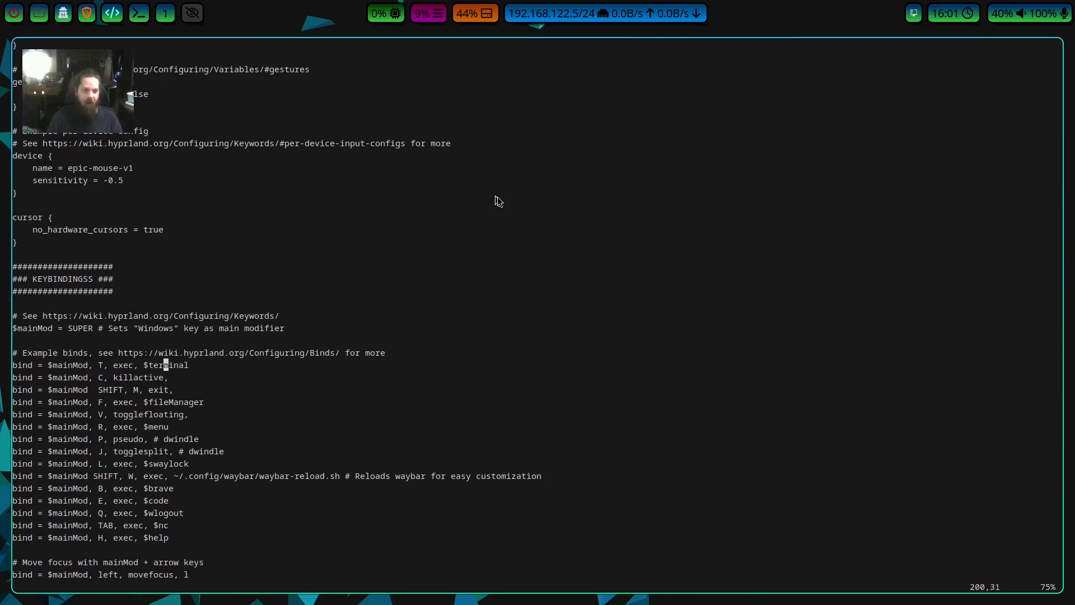
Look up the $terminal definition among the programs in MY PROGRAMS and return to the example binds.
{"action": "scroll", "coordinate": [492, 199], "scroll_direction": "up", "scroll_amount": 20}
{"action": "scroll", "coordinate": [474, 197], "scroll_direction": "up", "scroll_amount": 20}
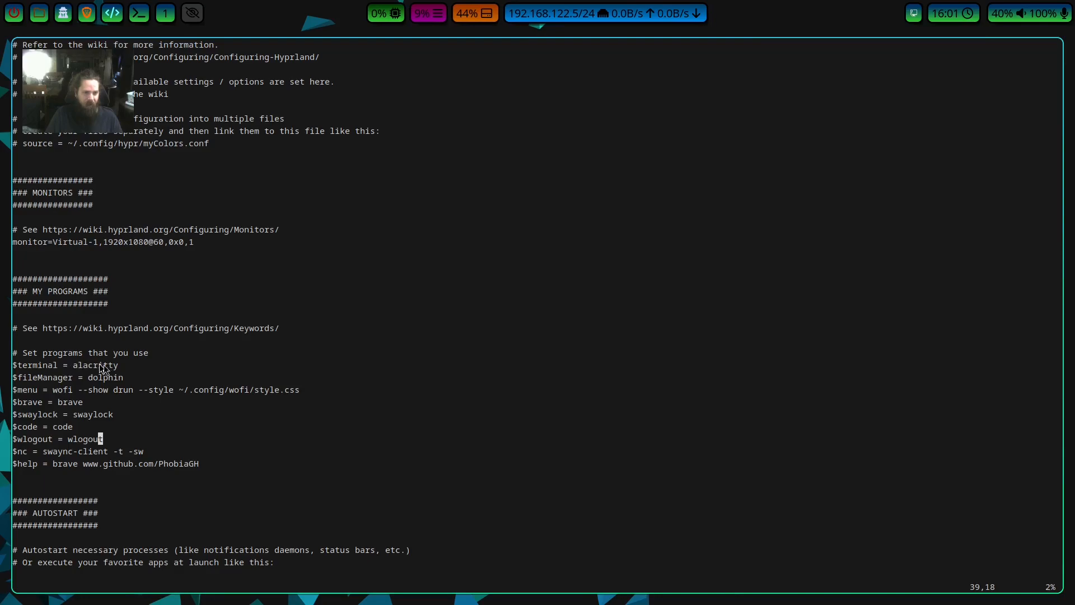
{"action": "scroll", "coordinate": [48, 374], "scroll_direction": "down", "scroll_amount": 20}
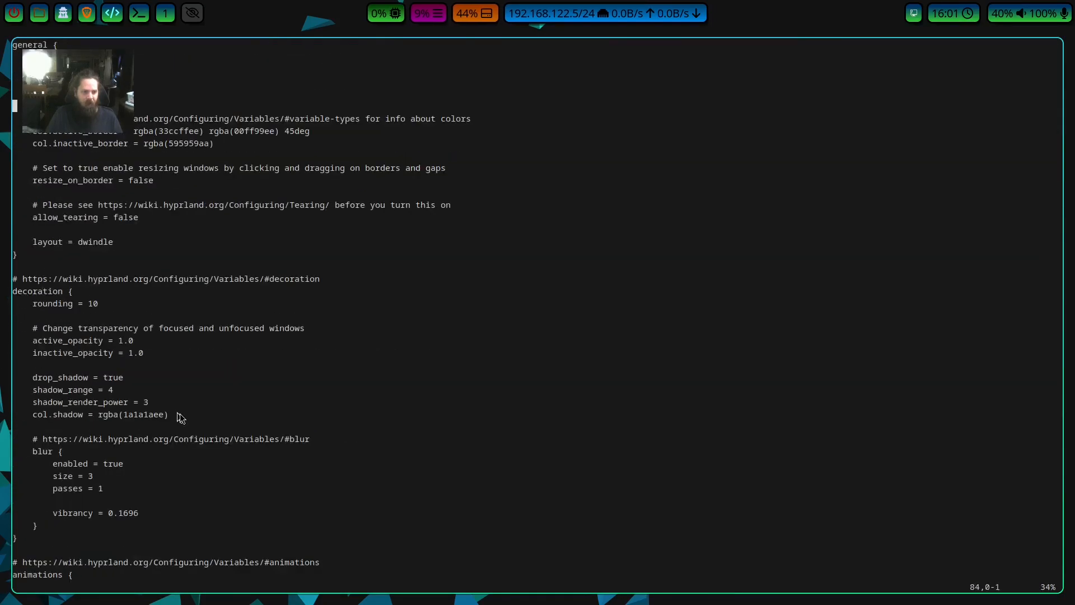
{"action": "scroll", "coordinate": [180, 415], "scroll_direction": "down", "scroll_amount": 20}
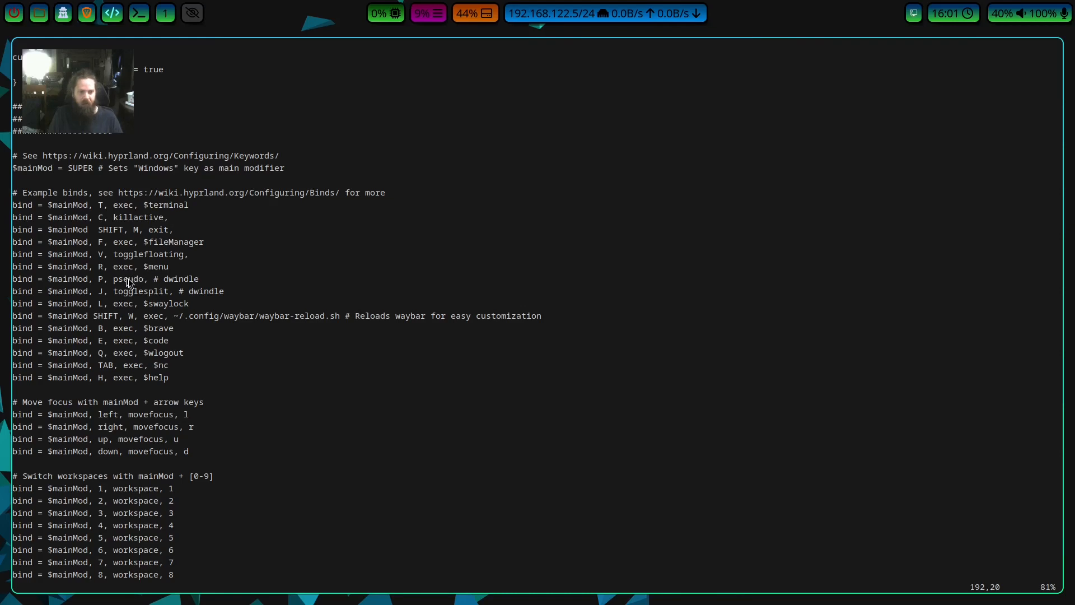
Review the binds for moving focus, switching workspaces and moving the active window to a workspace.
{"action": "scroll", "coordinate": [126, 280], "scroll_direction": "down", "scroll_amount": 3}
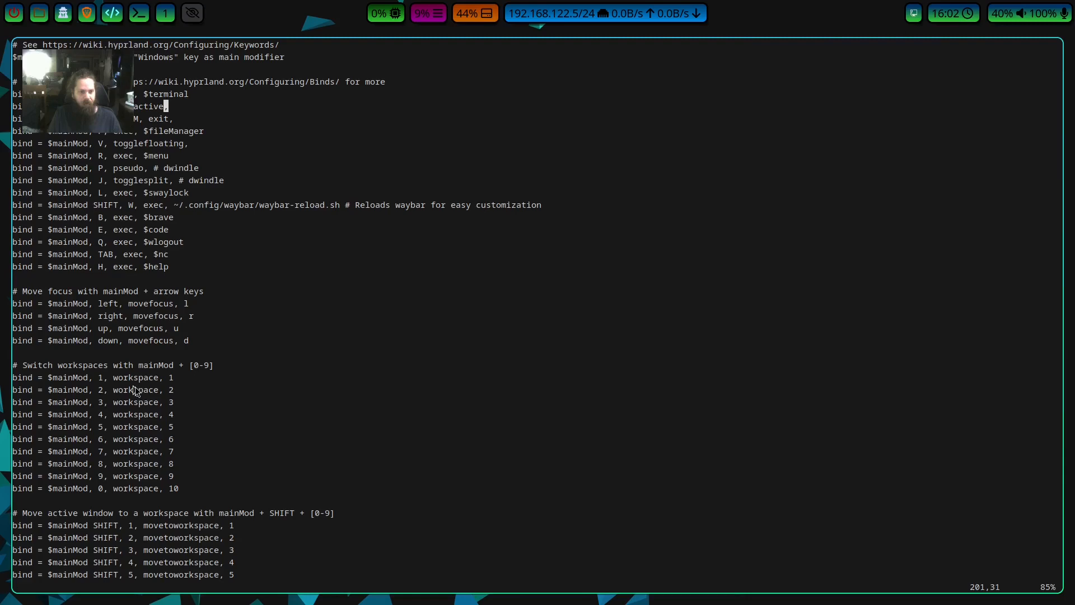
{"action": "scroll", "coordinate": [137, 394], "scroll_direction": "down", "scroll_amount": 5}
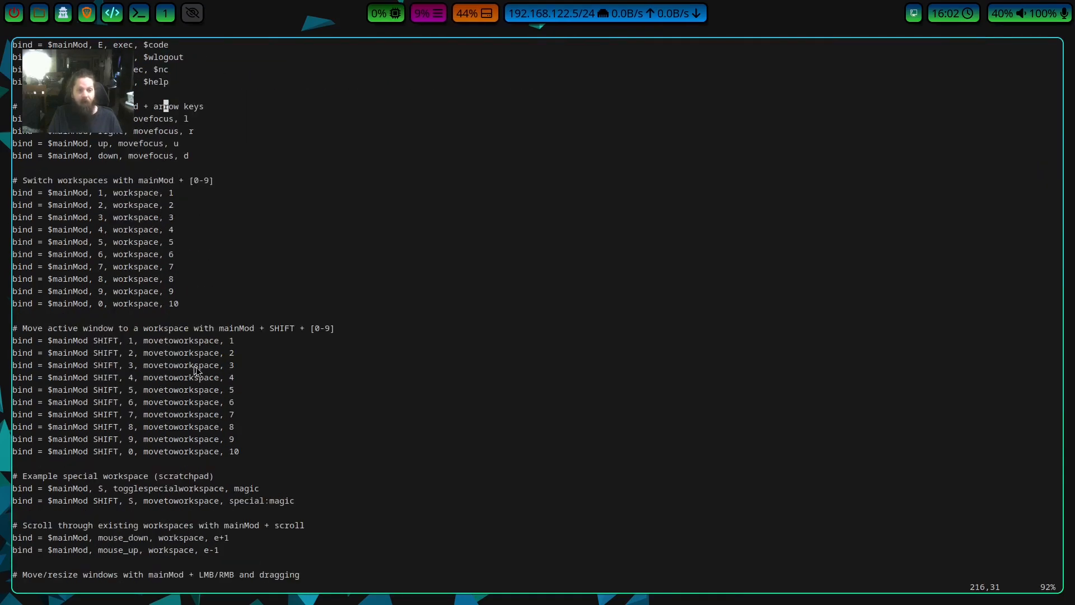
{"action": "scroll", "coordinate": [496, 451], "scroll_direction": "up", "scroll_amount": 5}
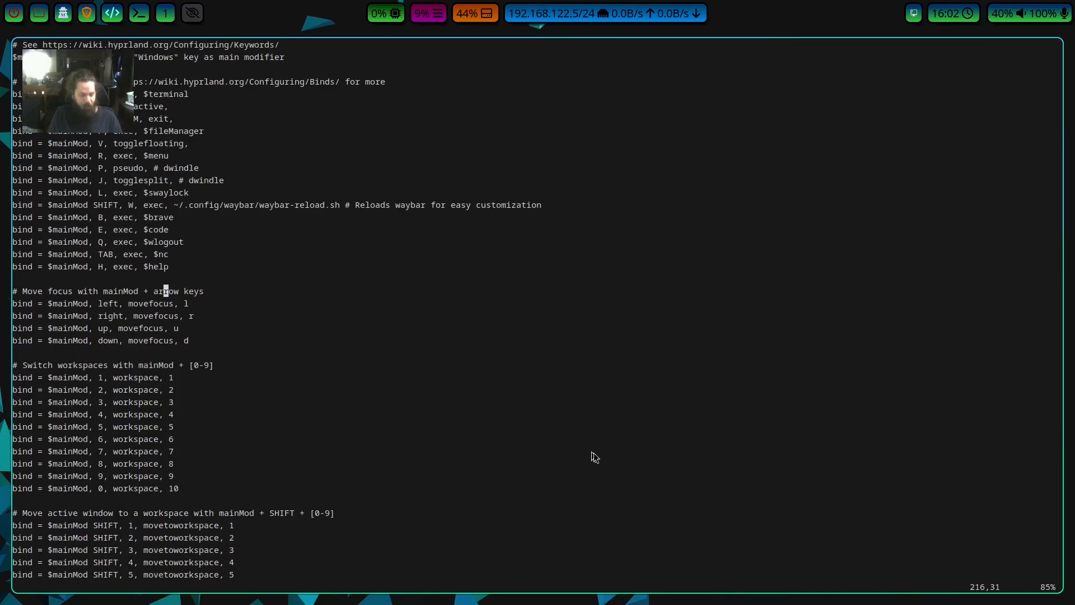
Test the move-focus binds by switching between the editor and a temporary second terminal.
{"action": "key", "text": "super+Return"}
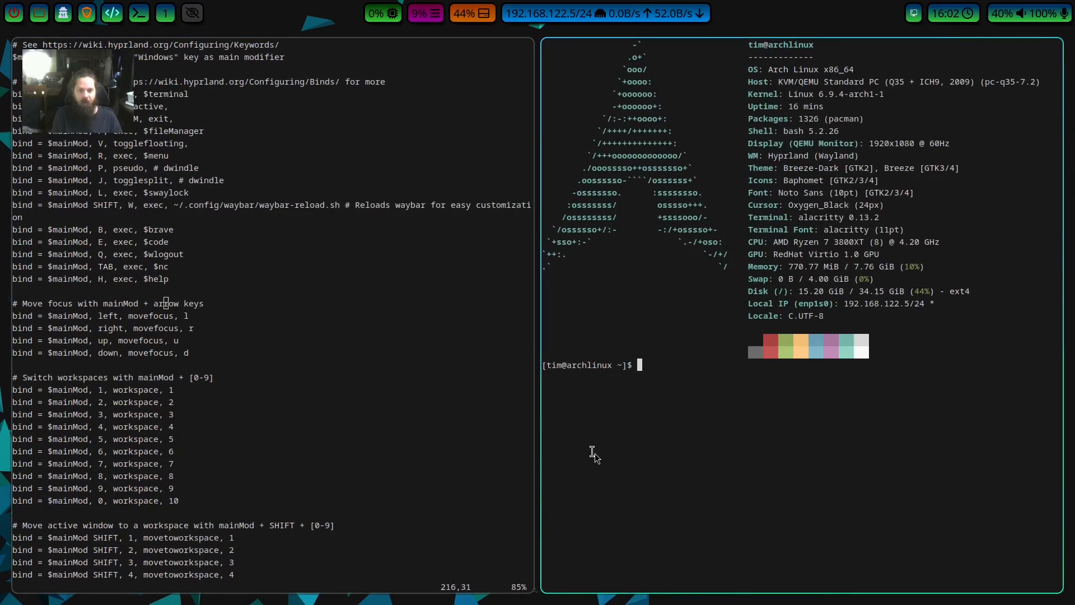
{"action": "key", "text": "super+Left"}
{"action": "key", "text": "super+Right"}
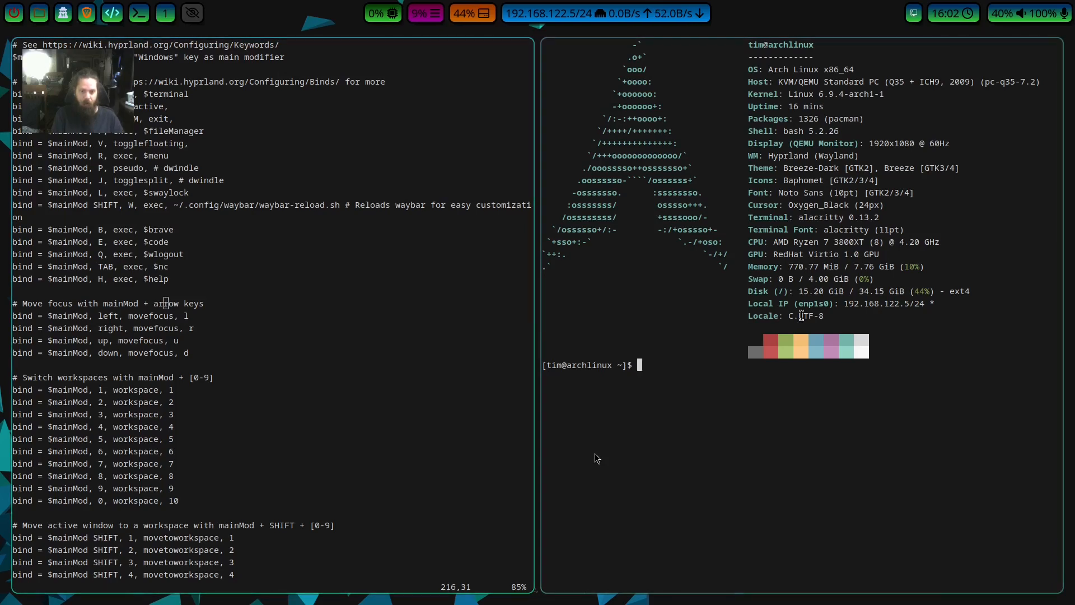
{"action": "key", "text": "super+Left"}
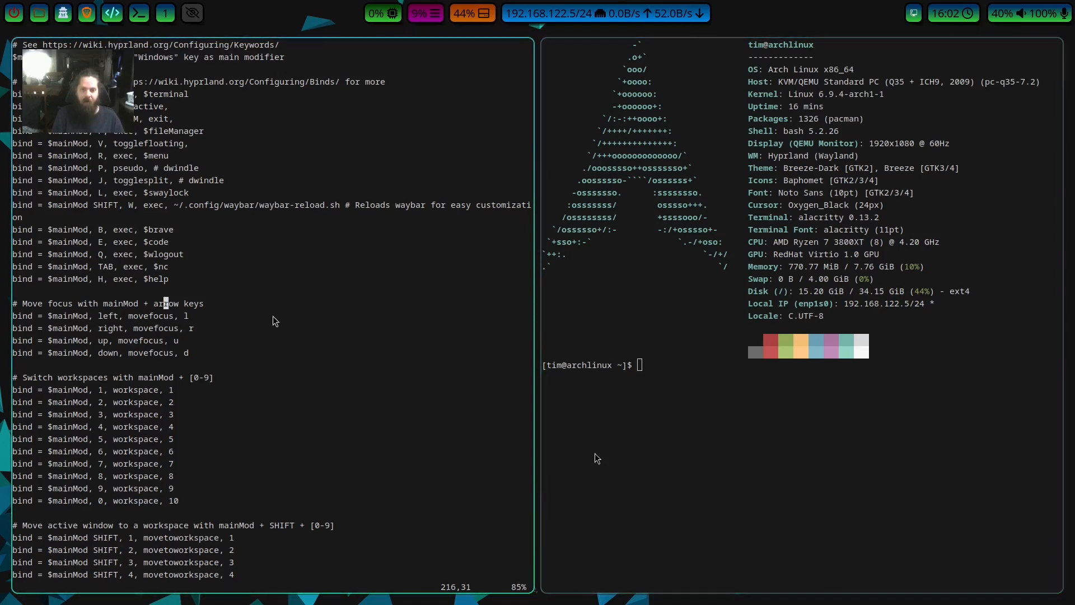
{"action": "key", "text": "super+Right"}
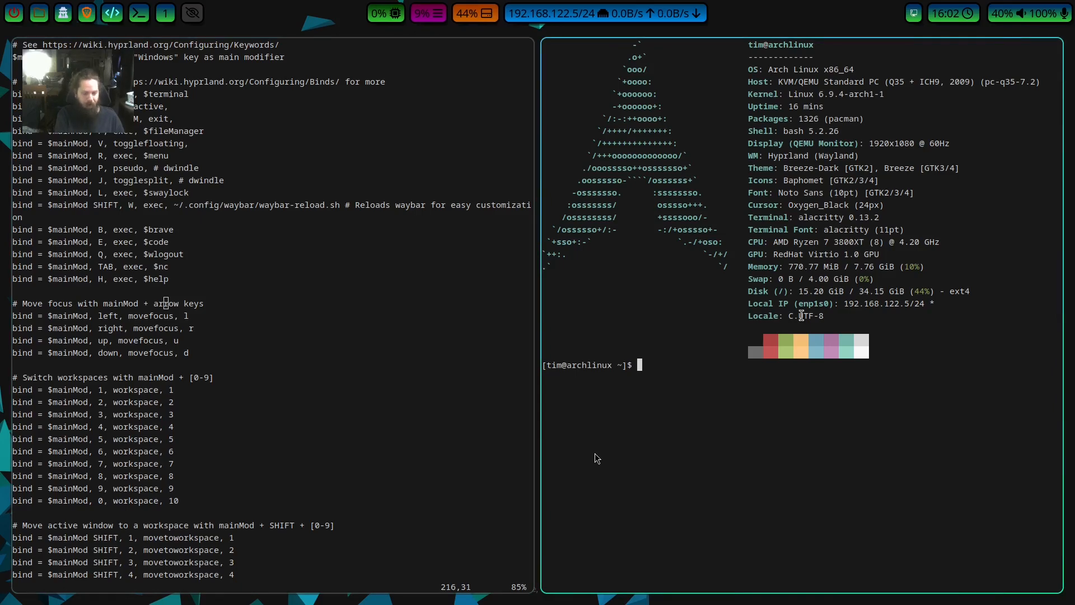
{"action": "key", "text": "super+c"}
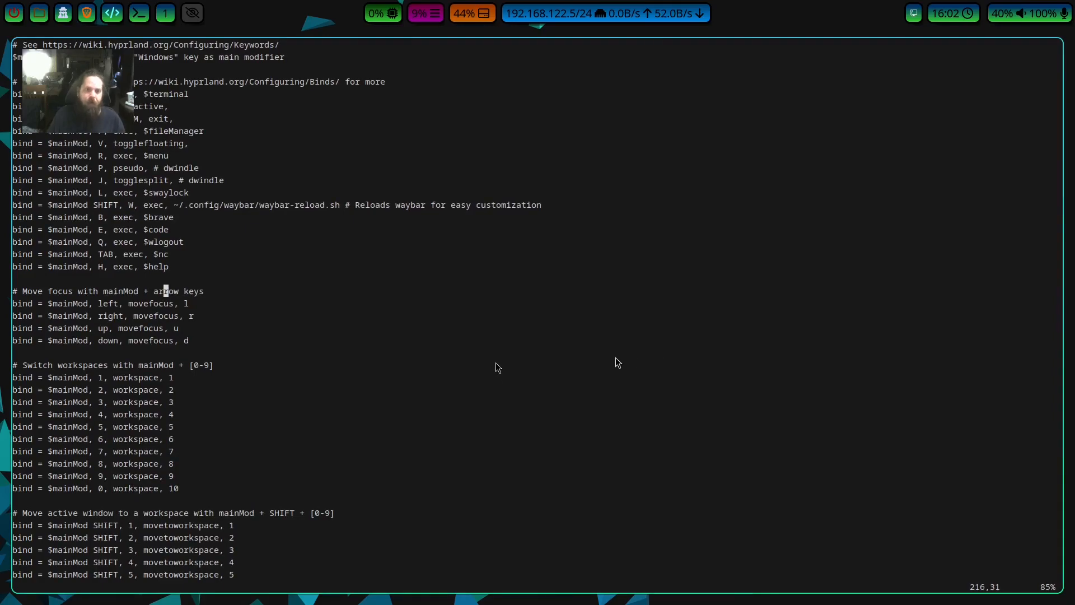
Skim the window rules at the end of the file and return to the ENVIRONMENT VARIABLES section.
{"action": "scroll", "coordinate": [505, 358], "scroll_direction": "down", "scroll_amount": 17}
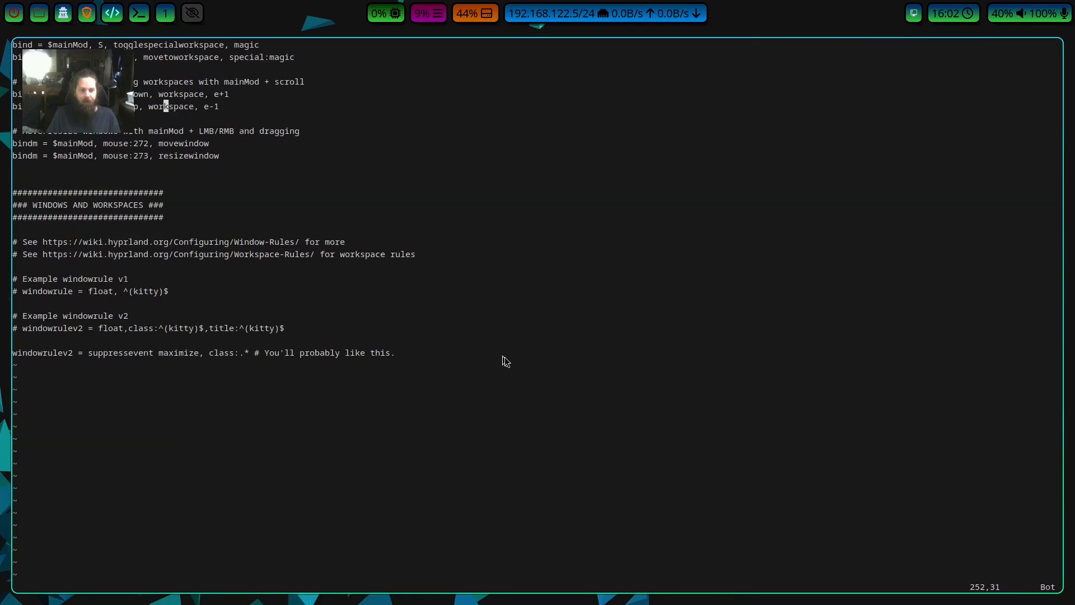
{"action": "scroll", "coordinate": [512, 374], "scroll_direction": "up", "scroll_amount": 20}
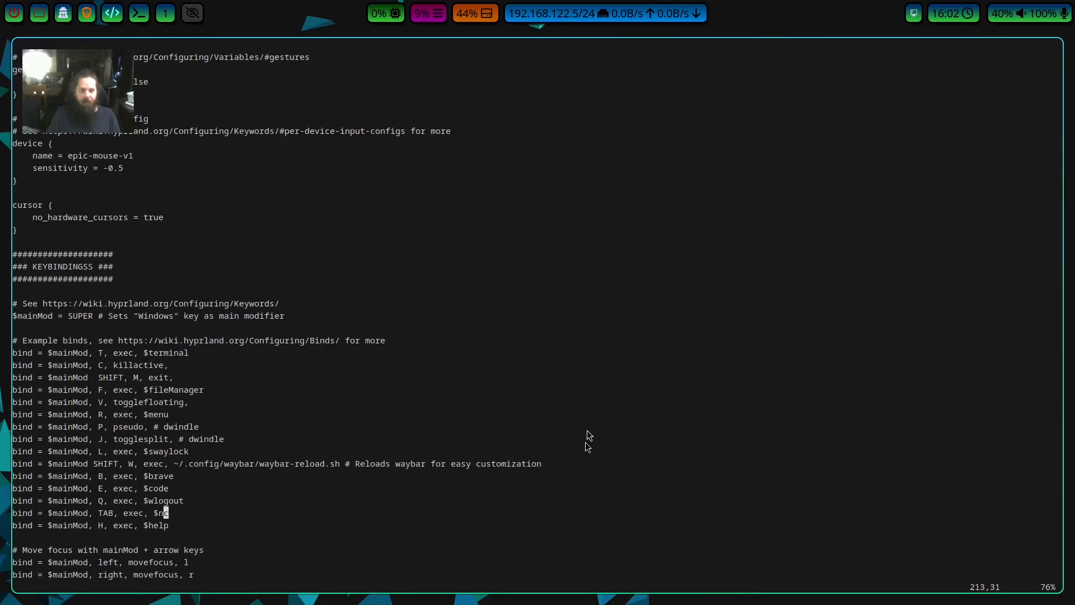
{"action": "scroll", "coordinate": [583, 443], "scroll_direction": "up", "scroll_amount": 20}
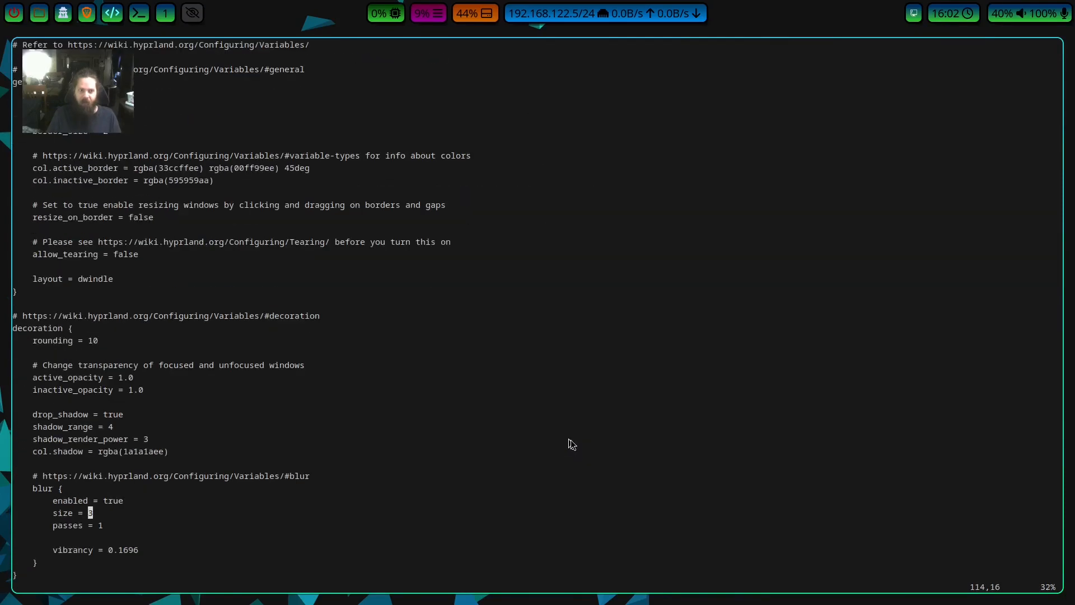
{"action": "scroll", "coordinate": [570, 439], "scroll_direction": "up", "scroll_amount": 16}
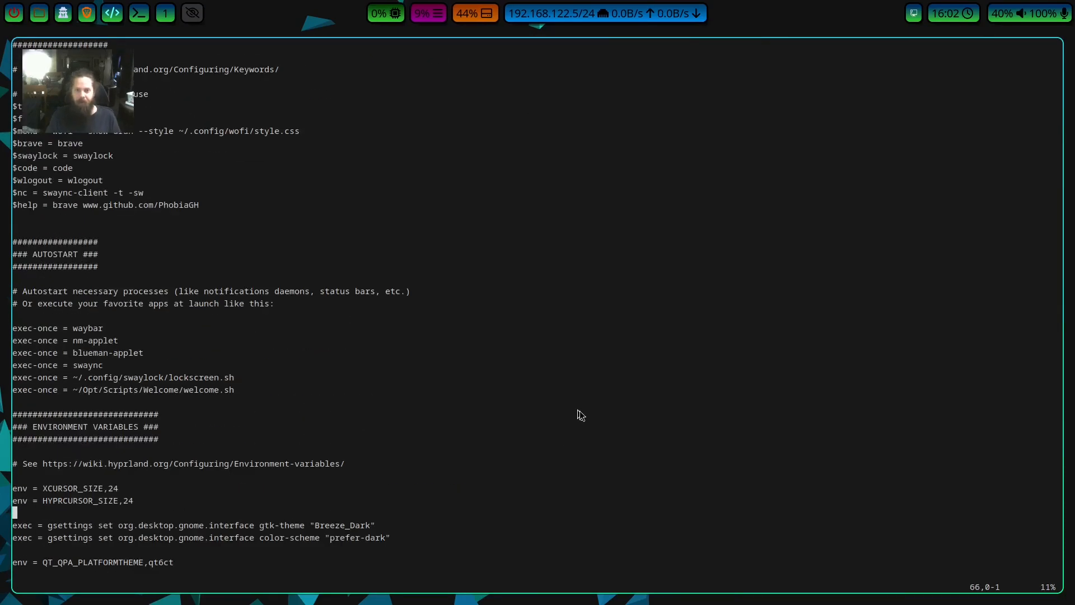